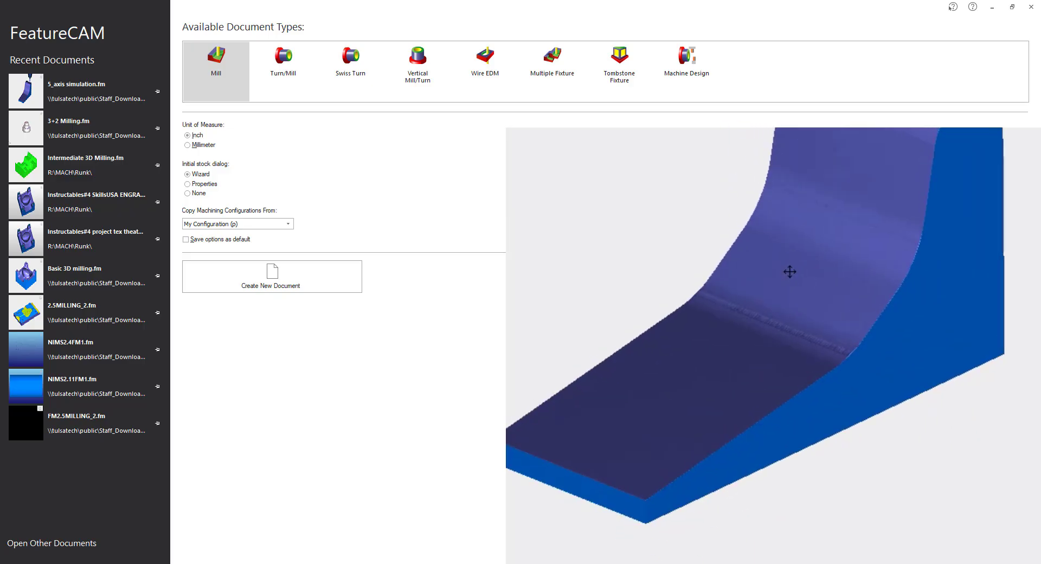
# Step: Switch to File Explorer, select 5_Axis.cnc, Ultimate_2_Stock.x_t and Ultimate_2_Part.x_t in Downloads, and move its window clear of the CAM workspace
pyautogui.hotkey('alt', 'Tab')
pyautogui.click(260, 198)
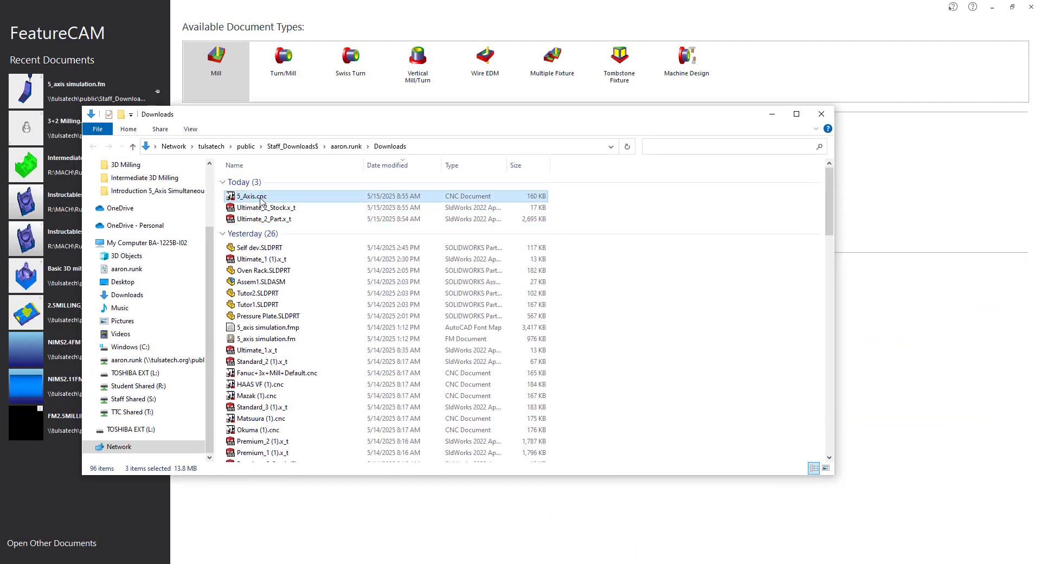
pyautogui.keyDown('shift'); pyautogui.click(274, 219); pyautogui.keyUp('shift')
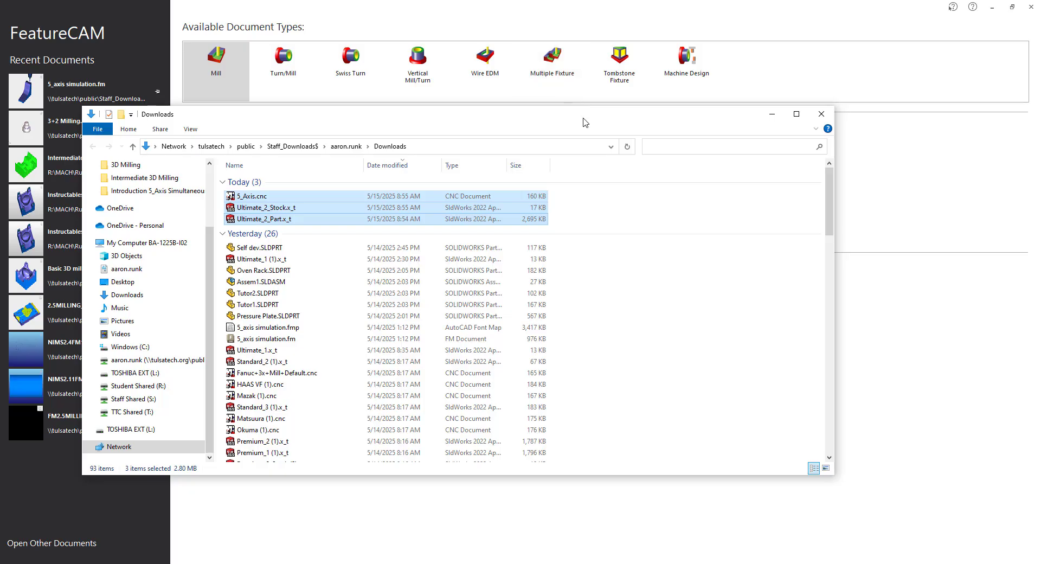
pyautogui.moveTo(586, 121); pyautogui.dragTo(0, 120)
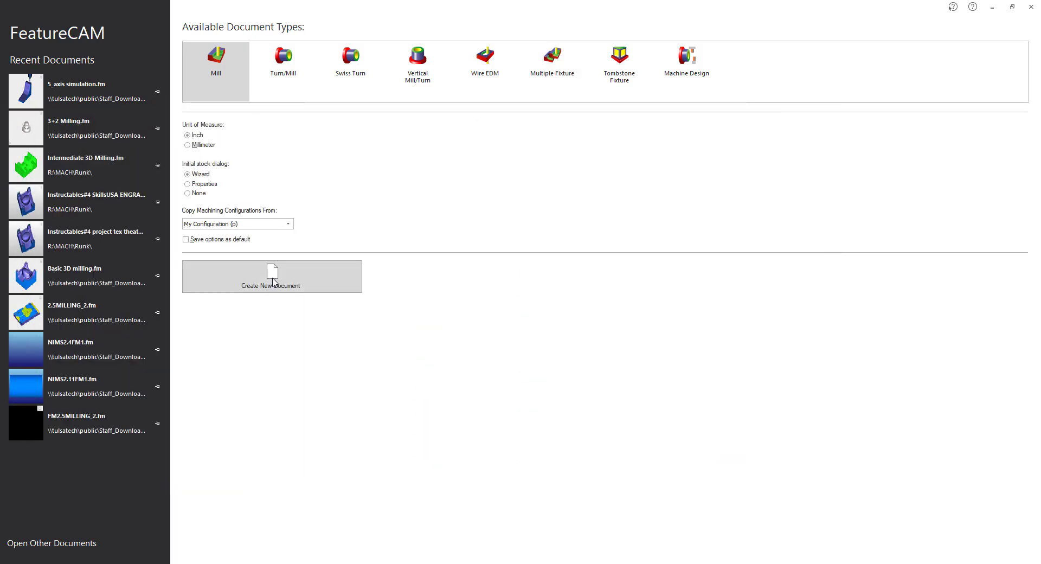
# Step: Create a new inch Mill document, skip the stock dimensions wizard, and import Ultimate_2_Part.x_t into the document
pyautogui.click(273, 282)
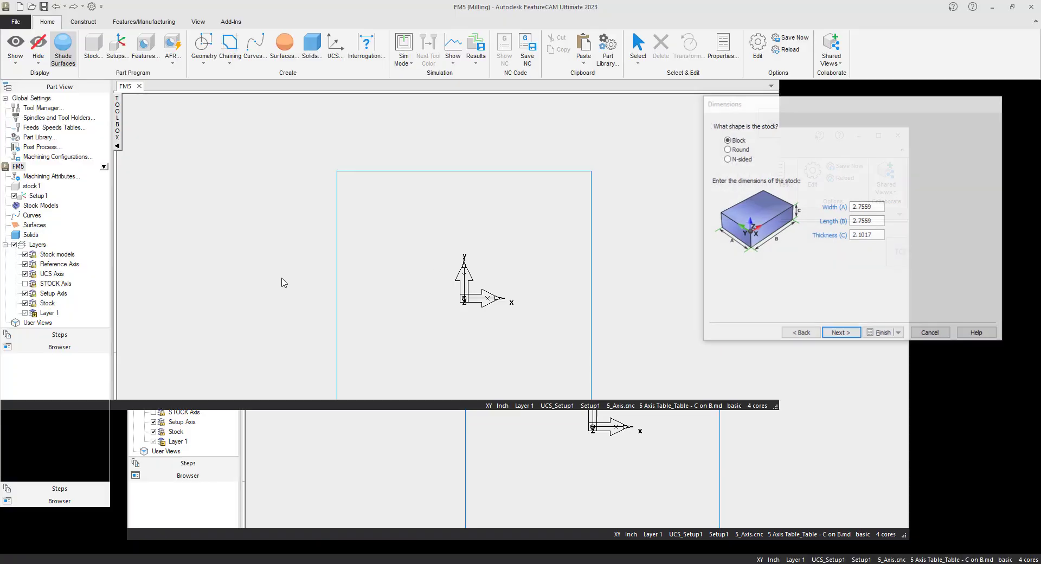
pyautogui.click(931, 333)
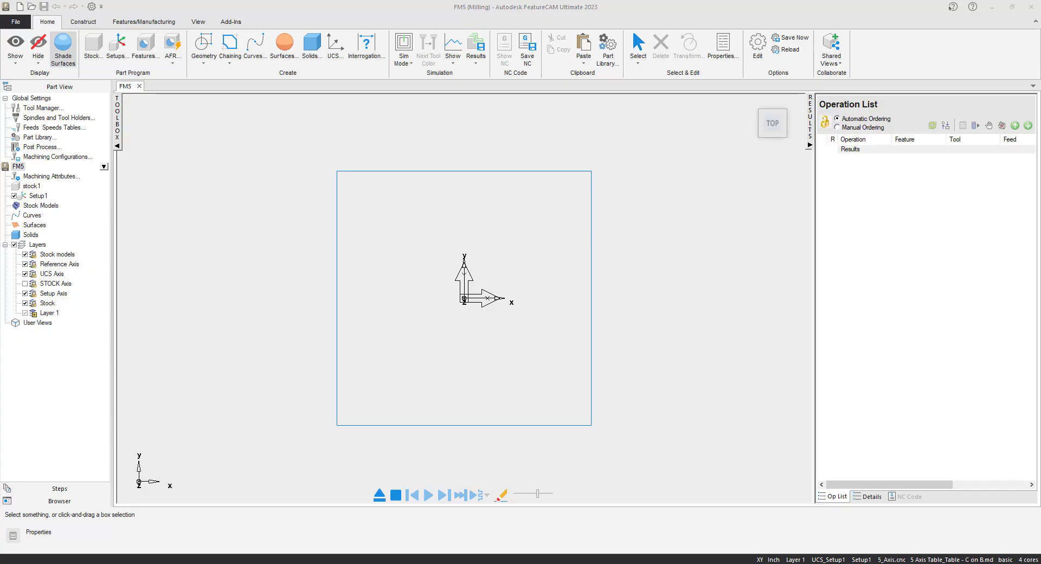
pyautogui.moveTo(0, 309); pyautogui.dragTo(390, 311)
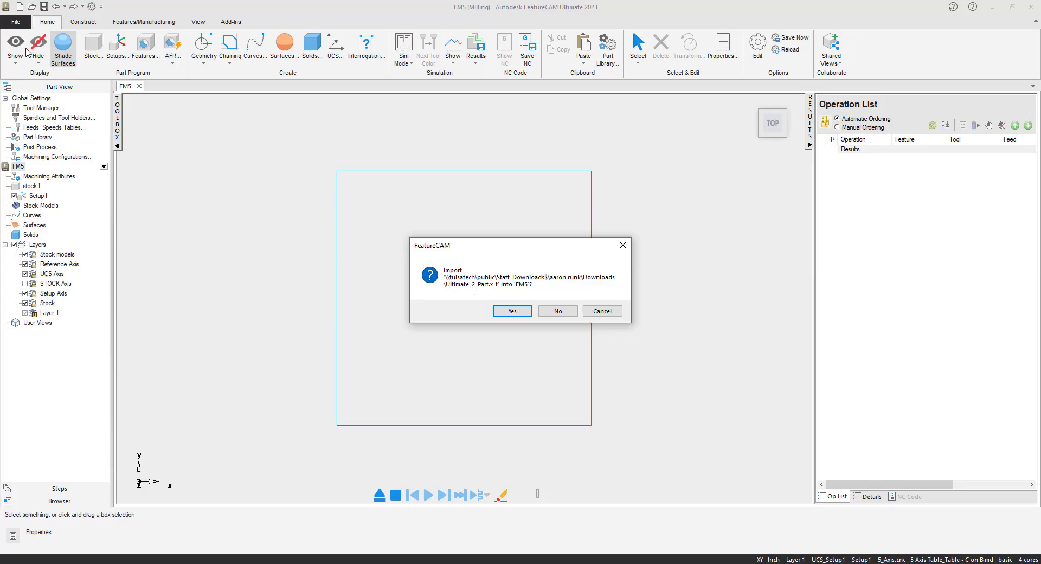
pyautogui.click(513, 311)
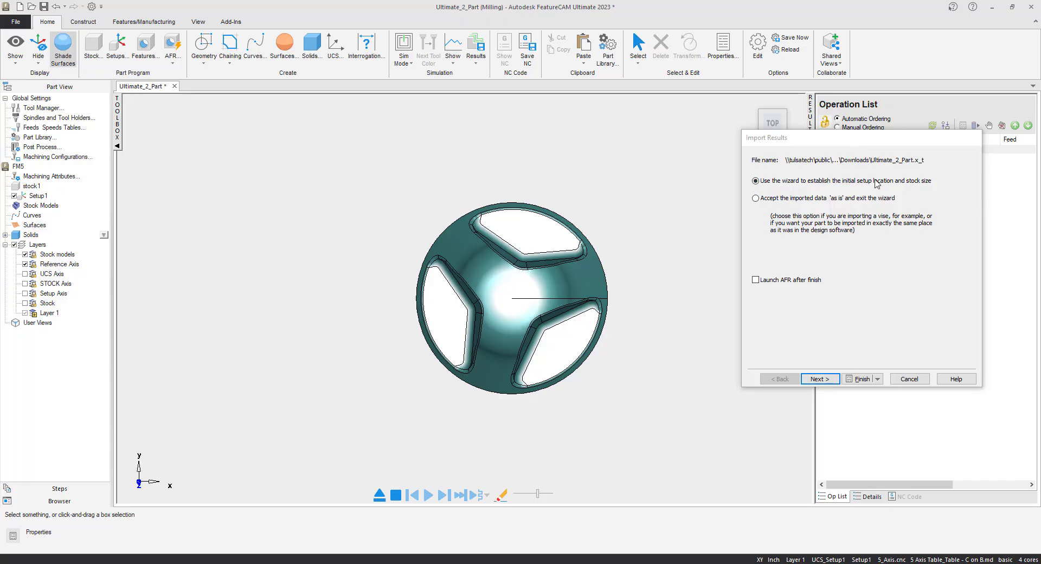
# Step: Keep the default setup Z direction in the import wizard and define X with two points along the front pocket floor's straight edge
pyautogui.click(828, 379)
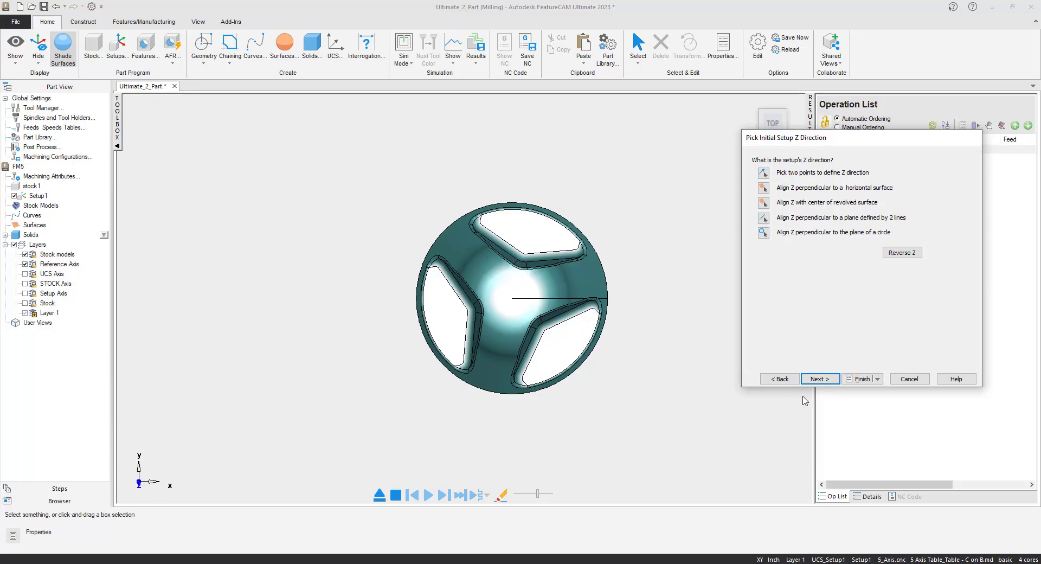
pyautogui.click(830, 379)
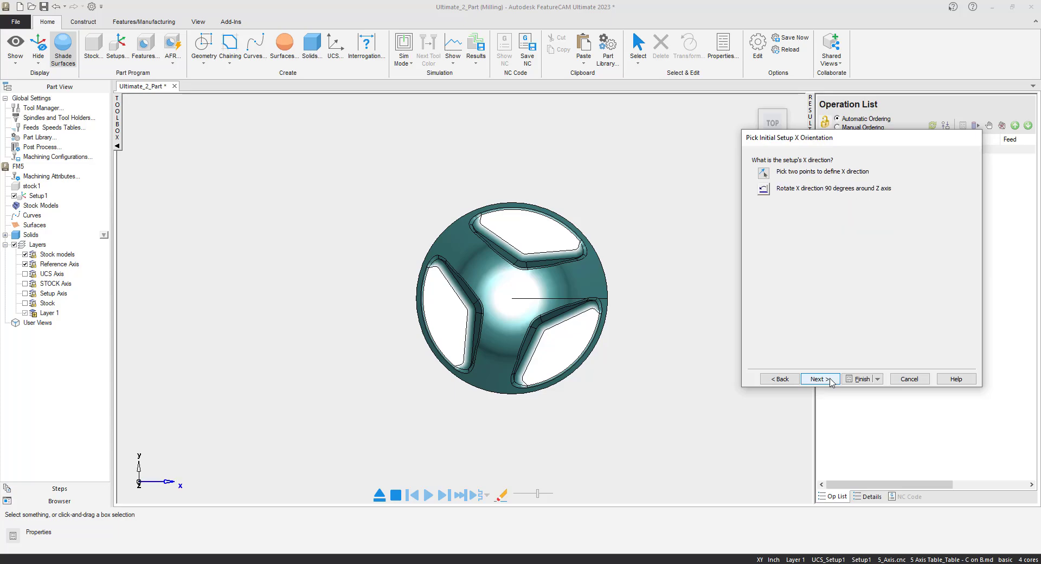
pyautogui.click(765, 178)
pyautogui.moveTo(528, 381); pyautogui.dragTo(554, 315, button='middle')
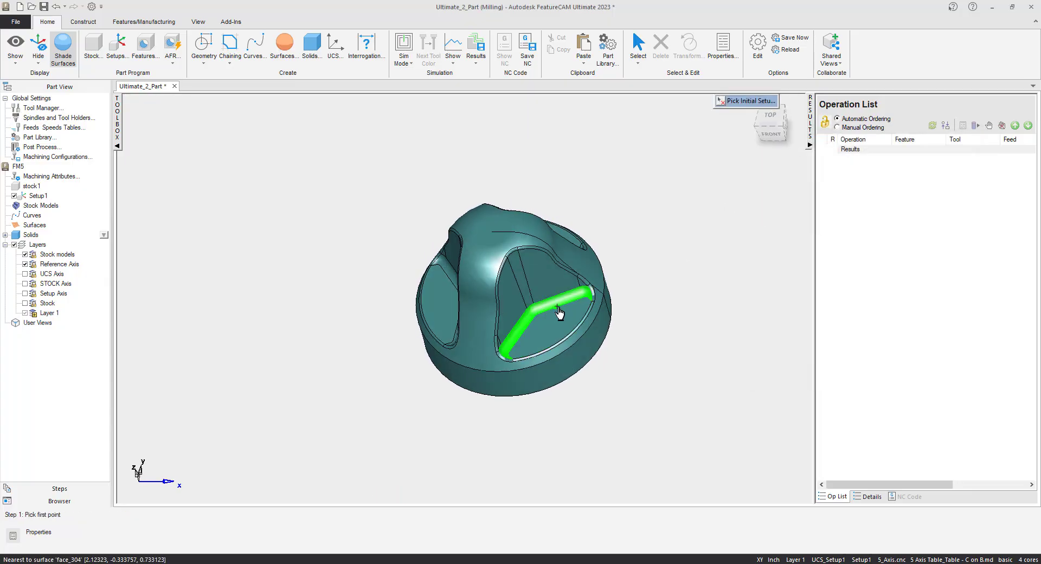
pyautogui.scroll(5, 559, 313)
pyautogui.scroll(-6, 602, 323)
pyautogui.scroll(5, 537, 323)
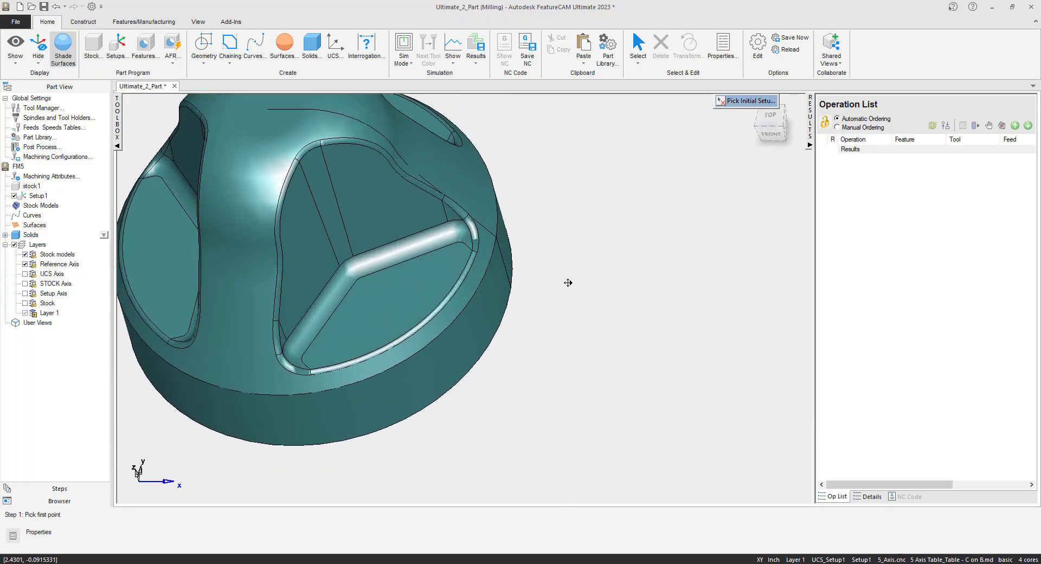
pyautogui.scroll(1, 477, 282)
pyautogui.click(370, 261)
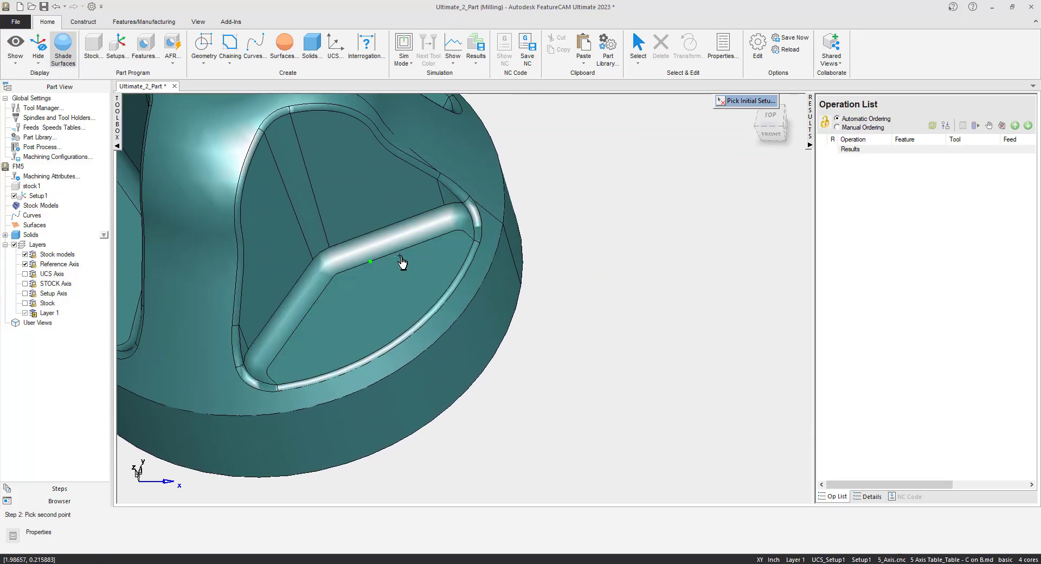
pyautogui.click(431, 248)
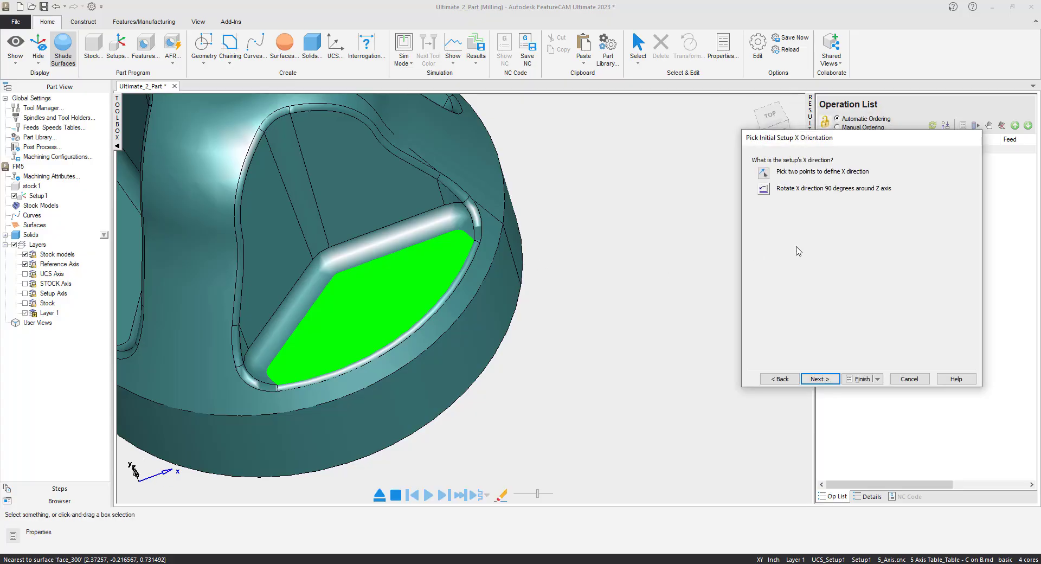
pyautogui.click(825, 377)
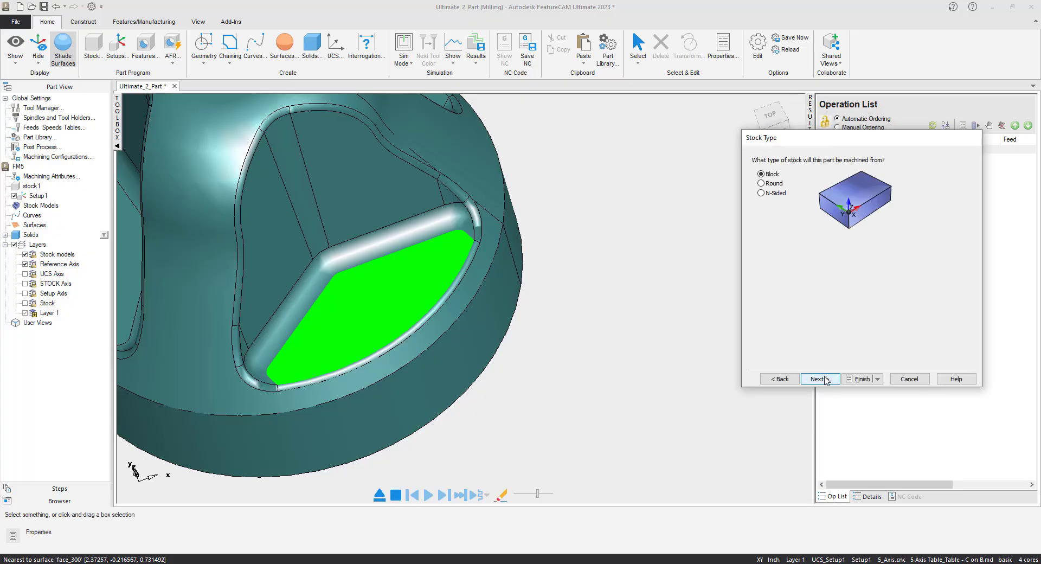
# Step: Define Block stock computed from the part's bounding box with no extra stock on any side
pyautogui.click(827, 379)
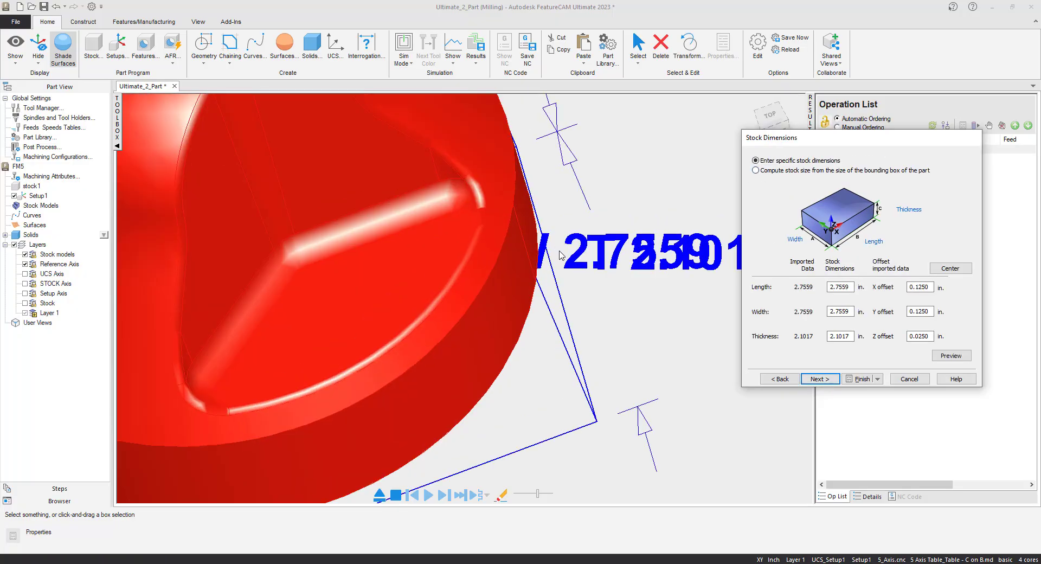
pyautogui.click(756, 171)
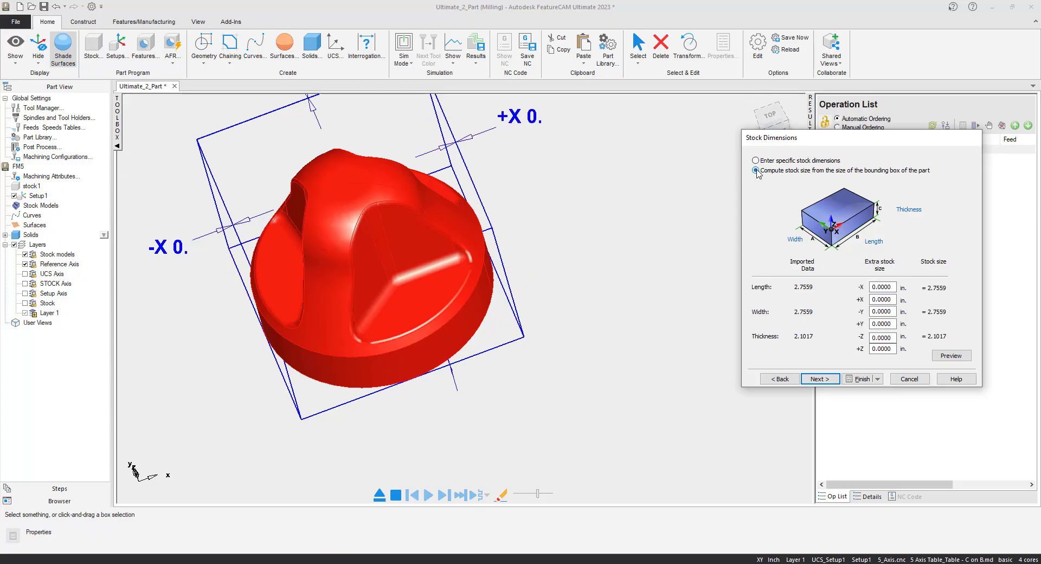
pyautogui.click(825, 379)
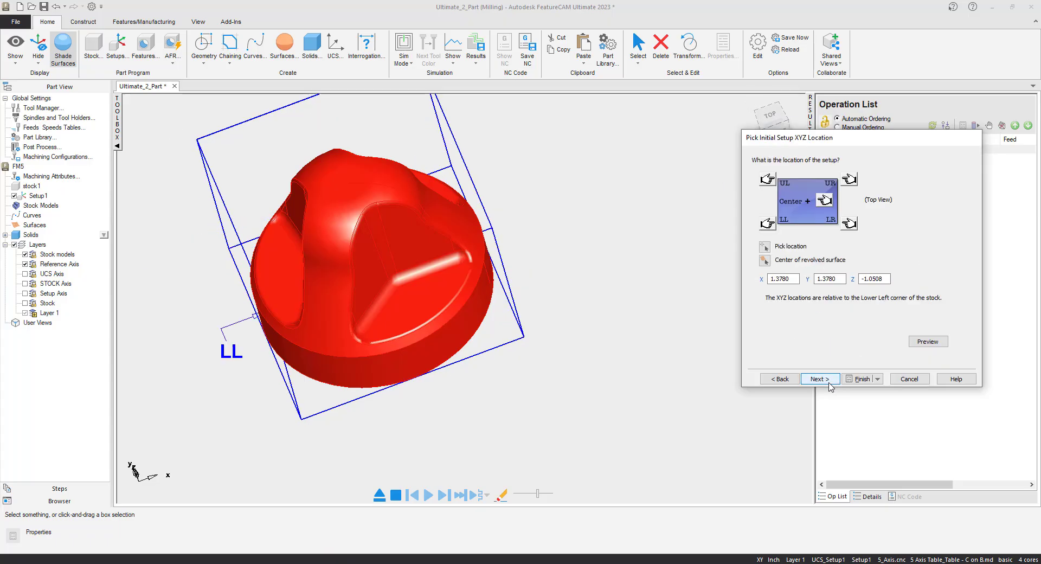
# Step: Locate the setup at the center of the stock's top, accept the default 5-axis center of rotation, and finish the import
pyautogui.click(825, 202)
pyautogui.click(820, 379)
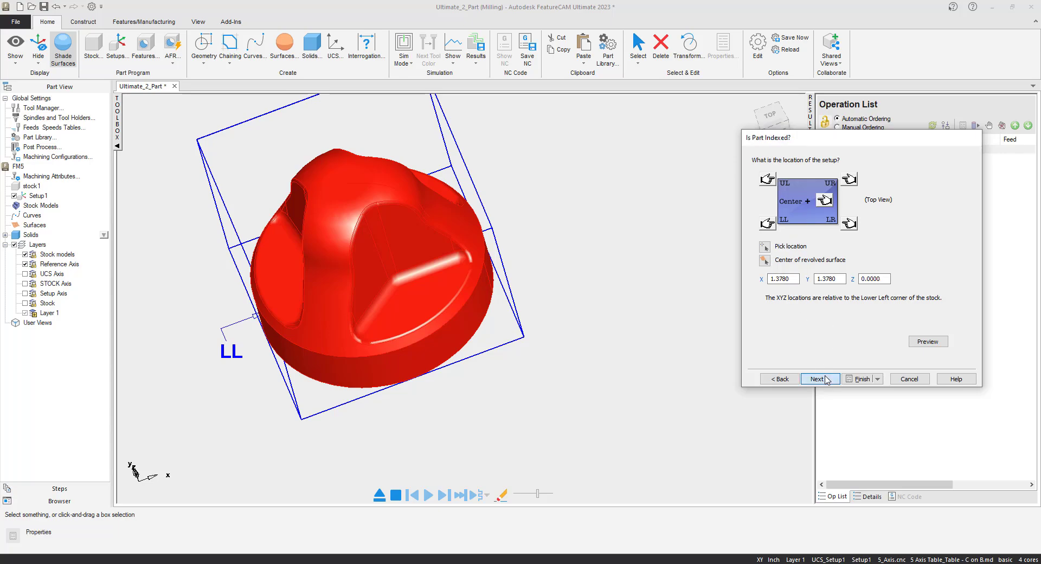
pyautogui.click(820, 379)
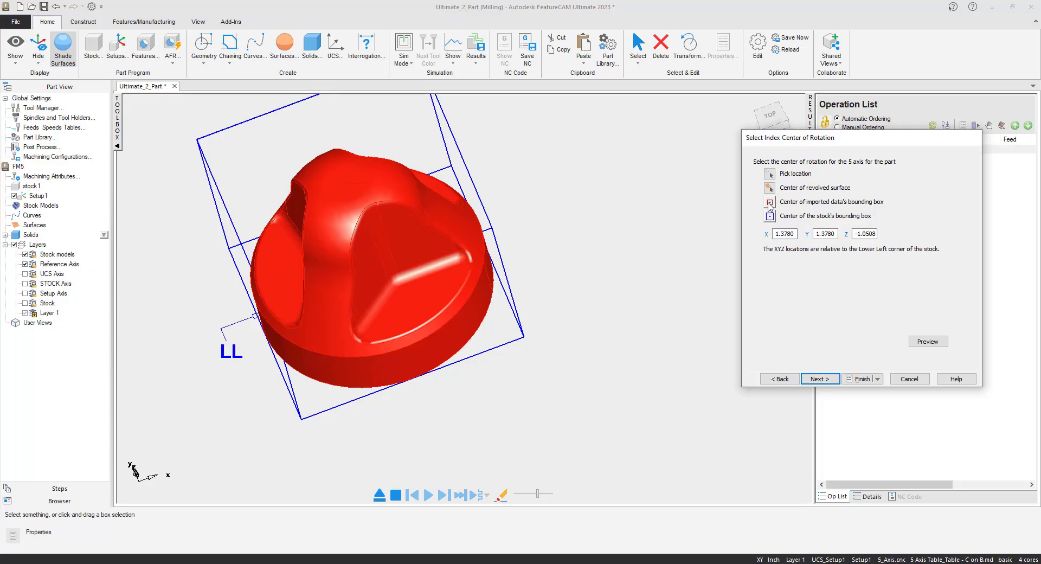
pyautogui.click(815, 380)
pyautogui.click(860, 379)
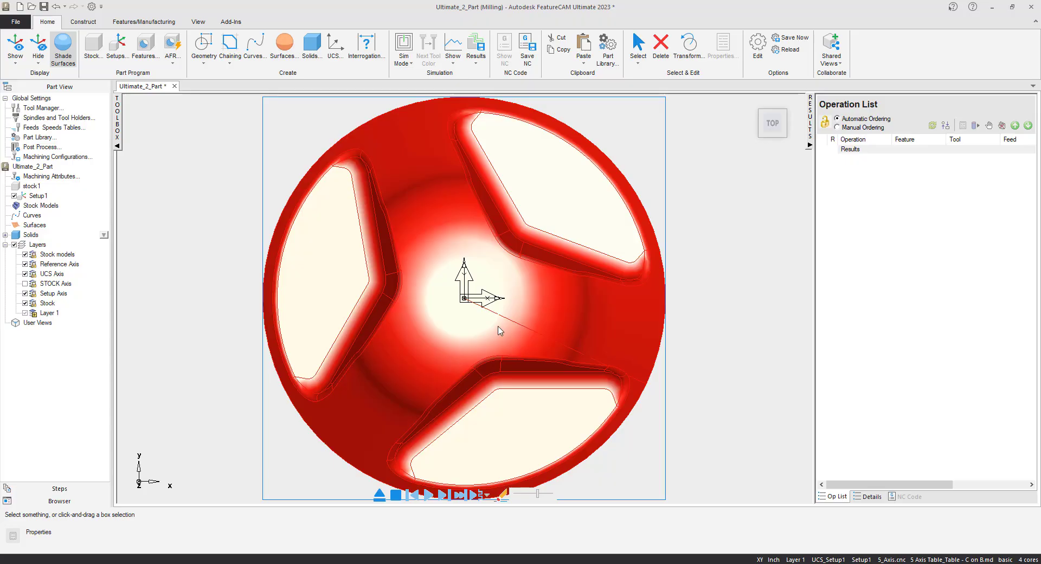
# Step: Import Ultimate_2_Stock.x_t into the current document using the same alignment as the last import
pyautogui.scroll(-3, 500, 331)
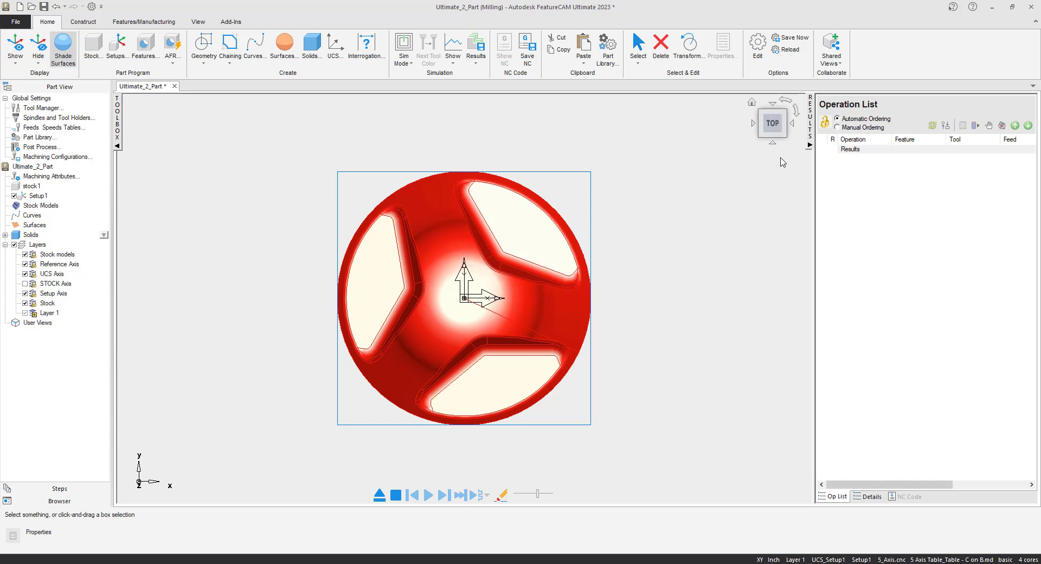
pyautogui.click(758, 139)
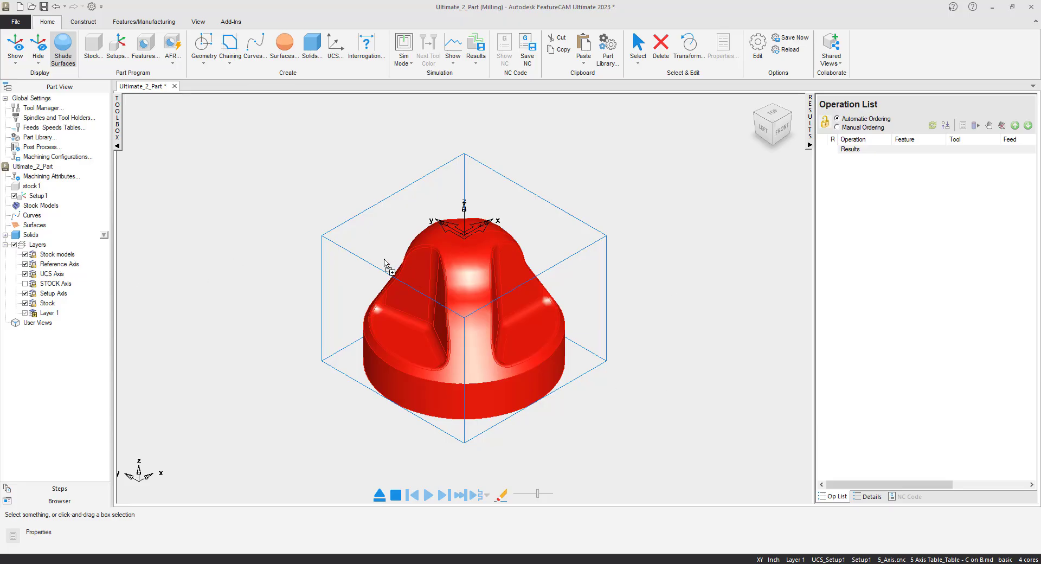
pyautogui.moveTo(385, 264); pyautogui.dragTo(386, 265)
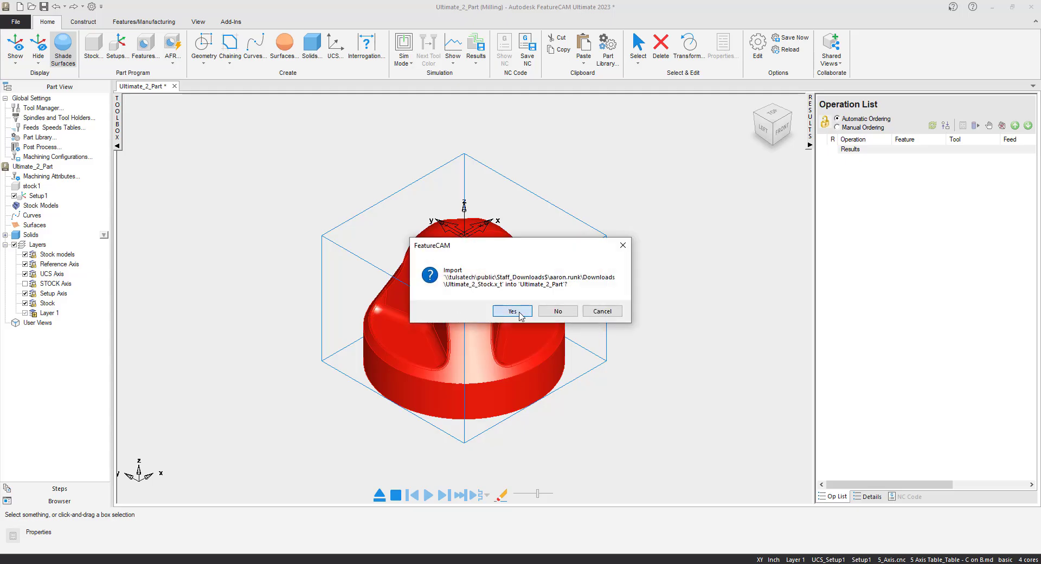
pyautogui.click(512, 311)
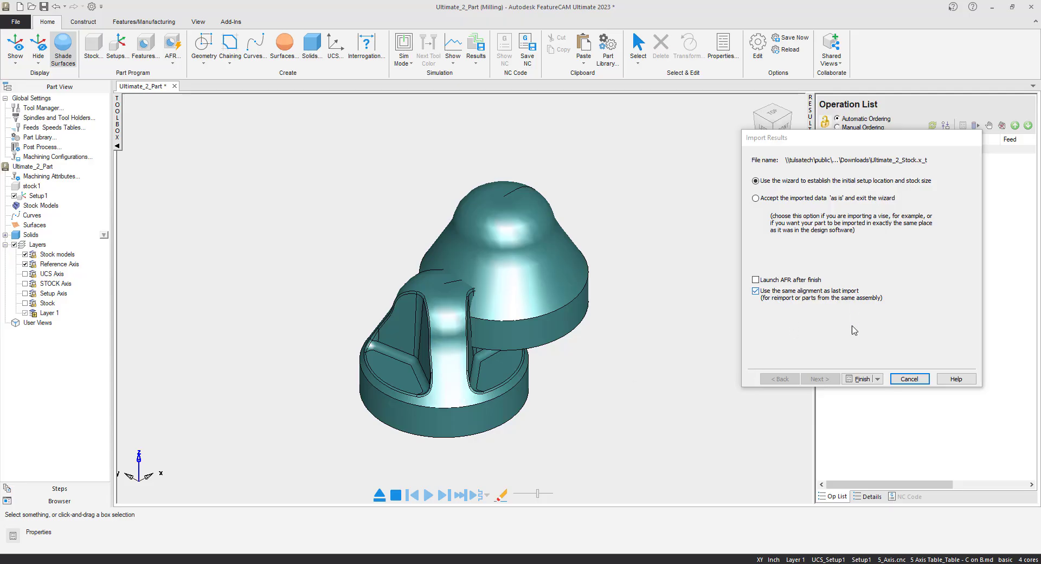
pyautogui.click(861, 379)
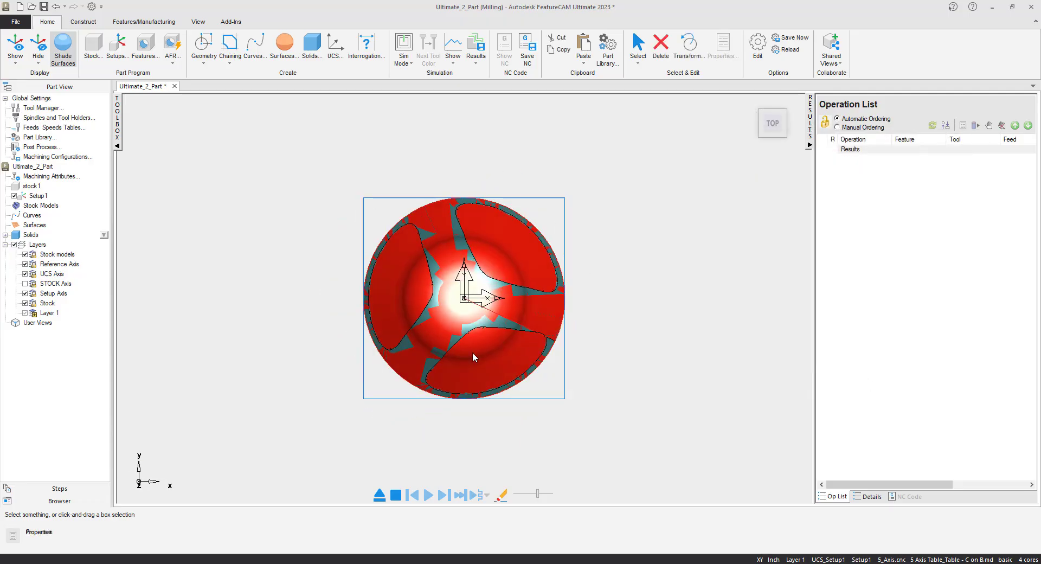
# Step: Change stock1 to a User-defined stock shape and assign stock_solid as its stock solid
pyautogui.moveTo(762, 139)
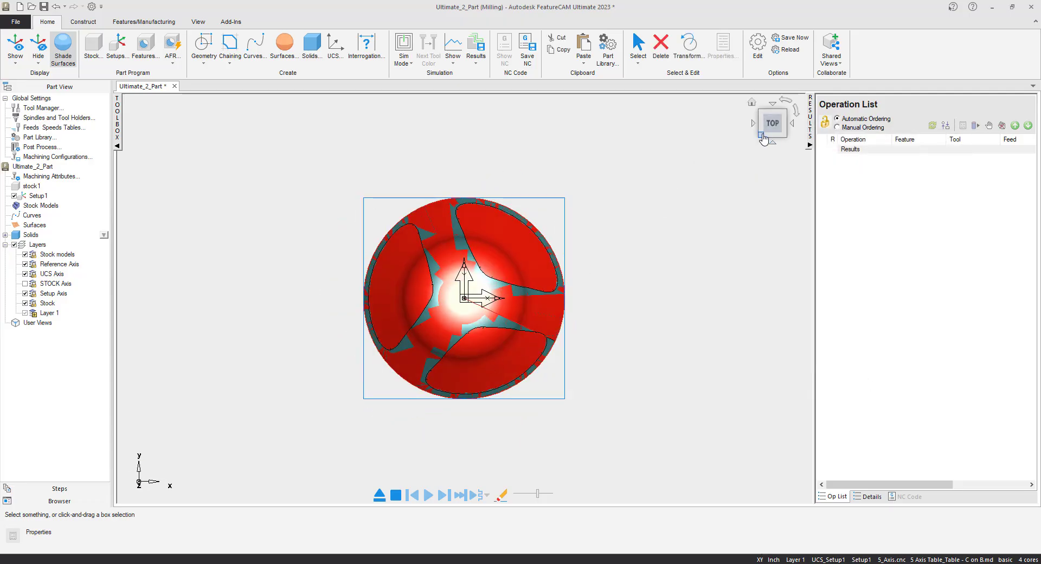
pyautogui.click(761, 136)
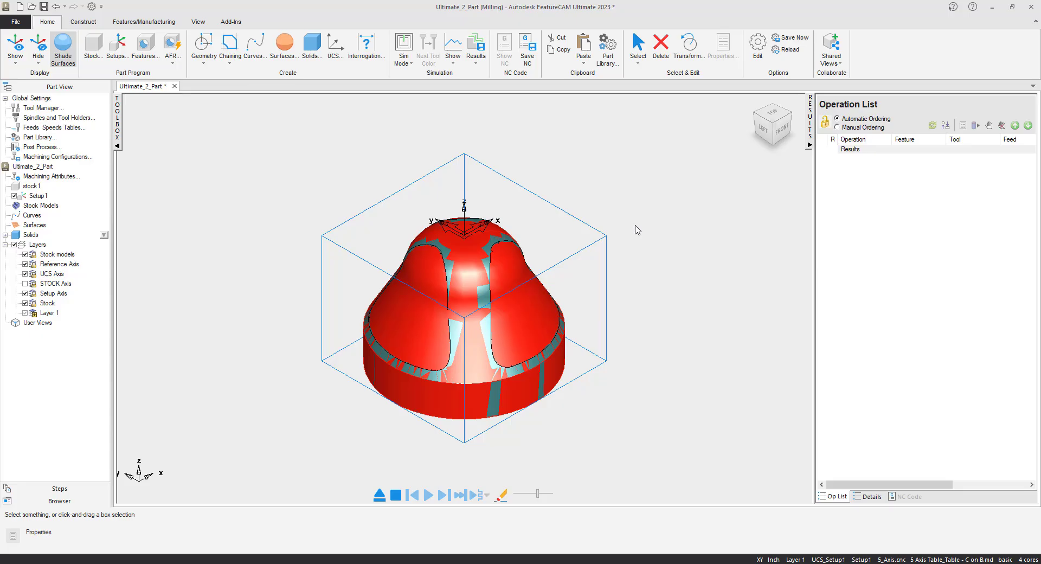
pyautogui.click(33, 187)
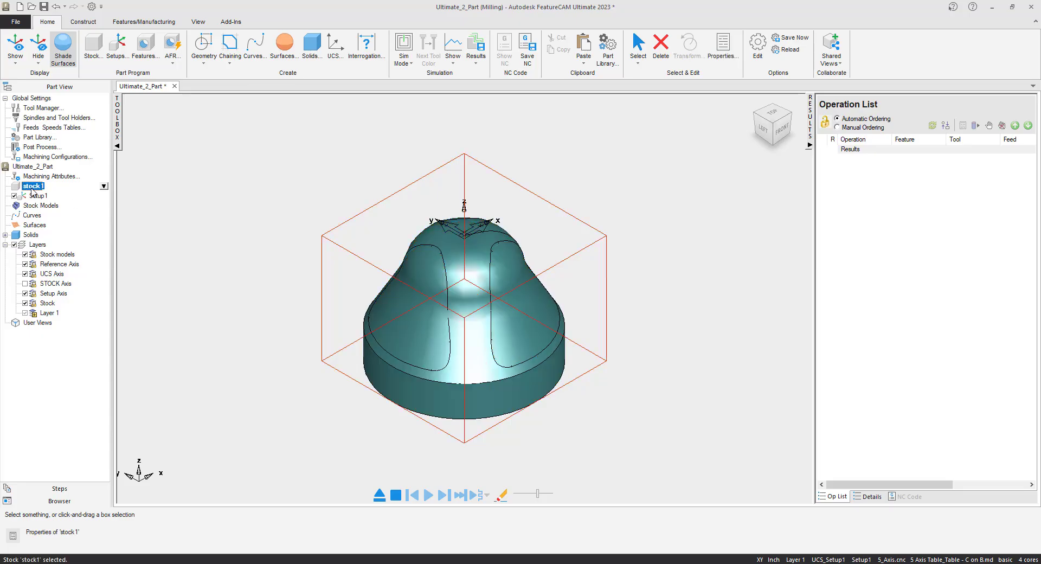
pyautogui.rightClick(33, 189)
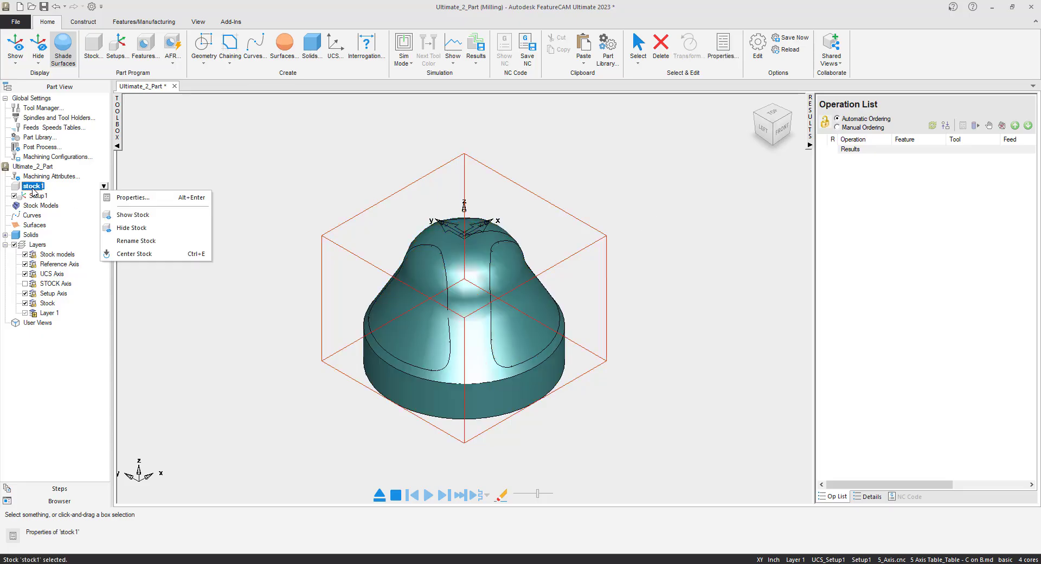
pyautogui.click(144, 198)
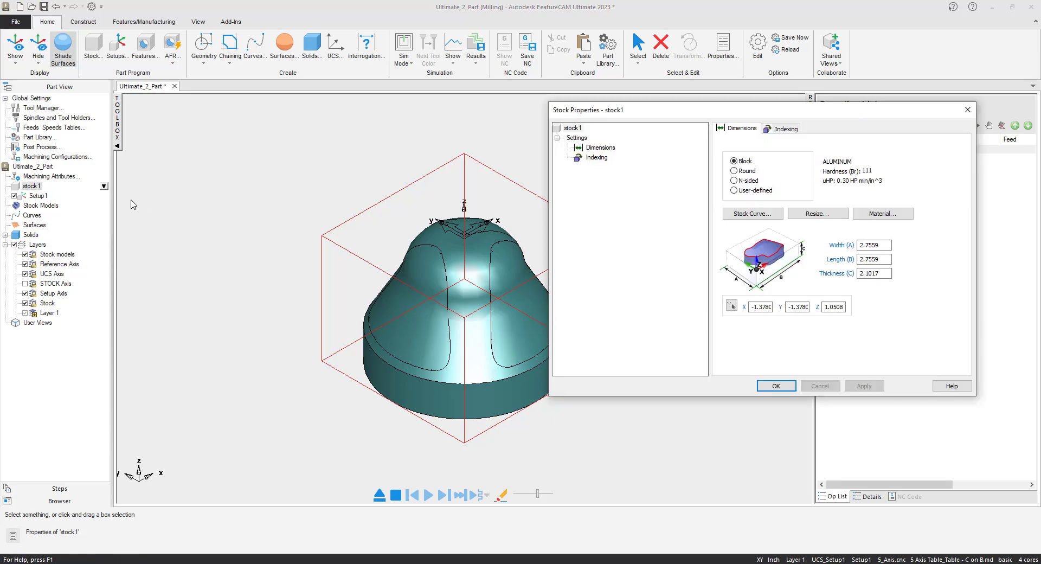
pyautogui.click(4, 235)
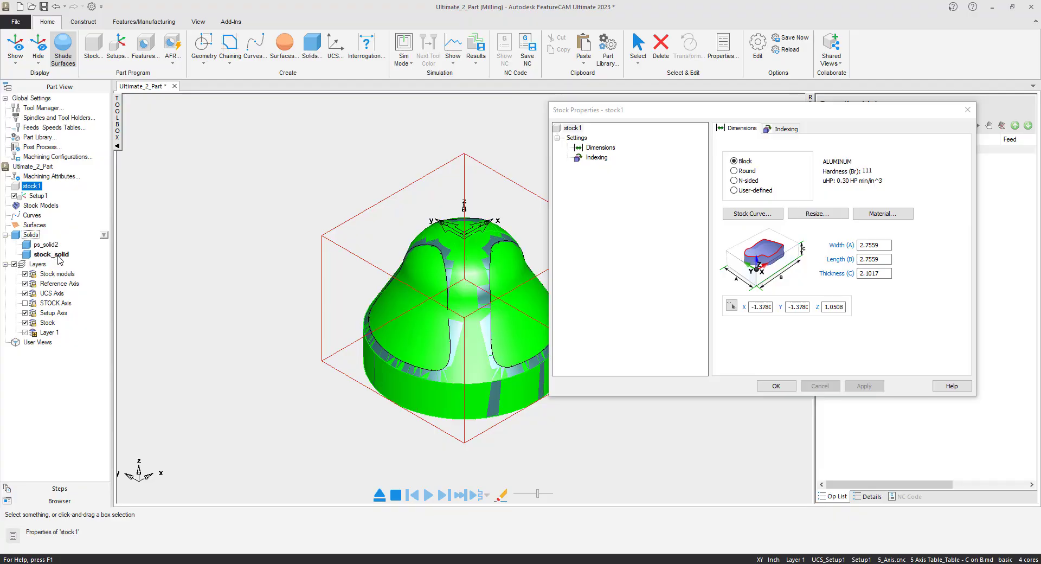
pyautogui.click(734, 191)
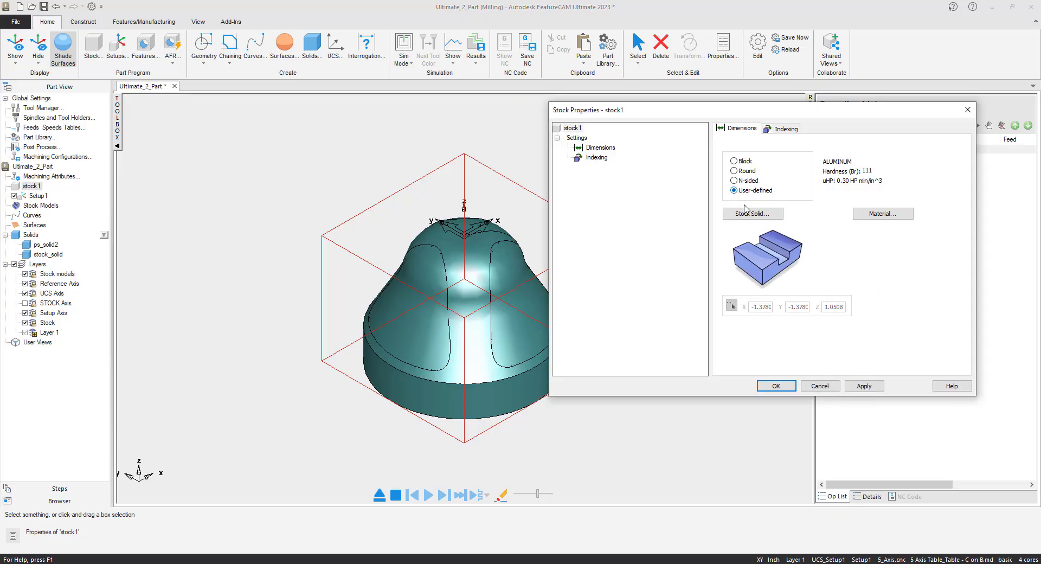
pyautogui.click(759, 214)
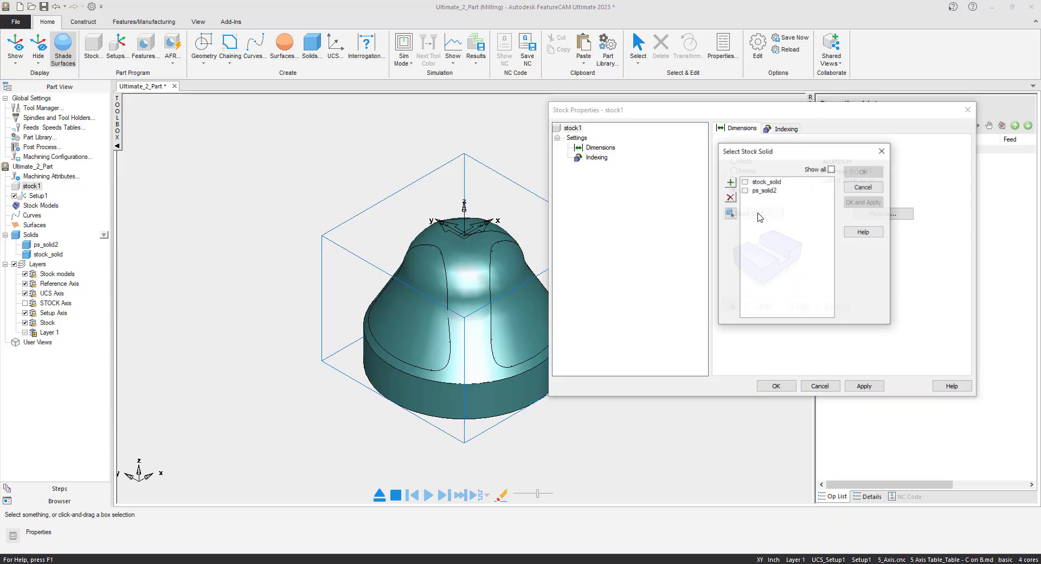
pyautogui.click(746, 183)
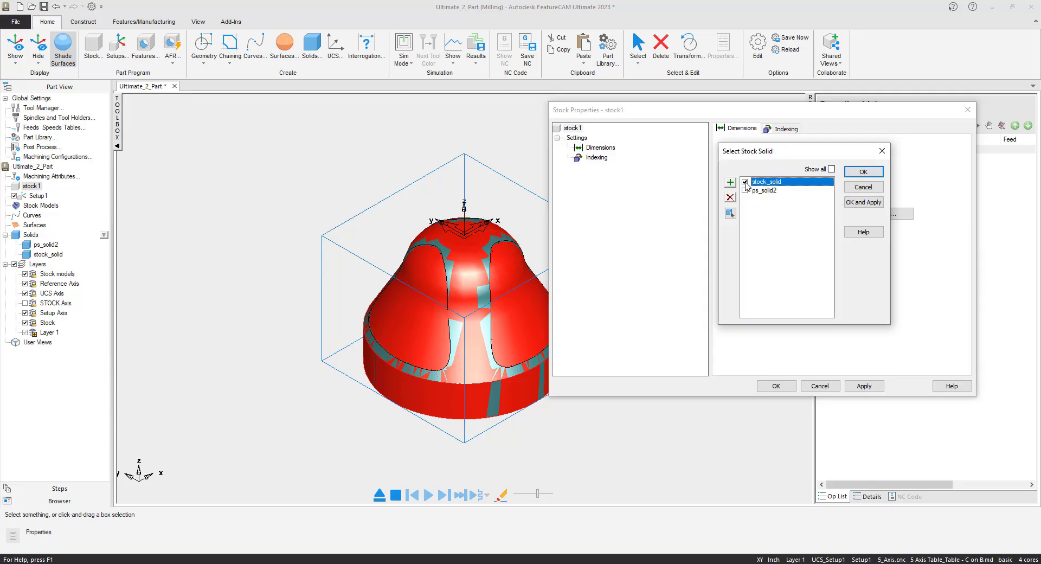
pyautogui.click(863, 202)
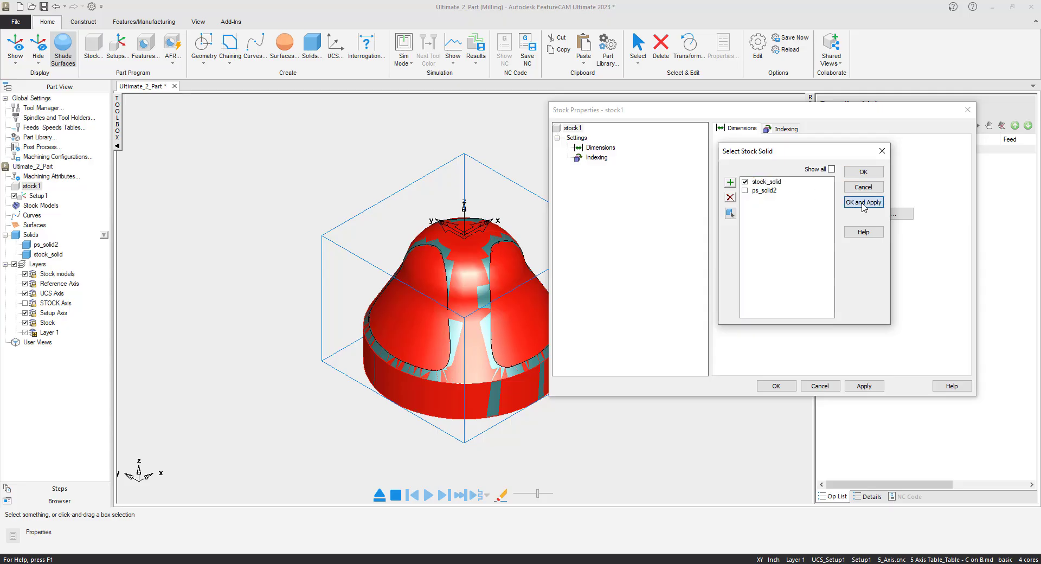
# Step: Accept the stock1 properties and hide stock_solid so only the part solid is displayed
pyautogui.click(785, 390)
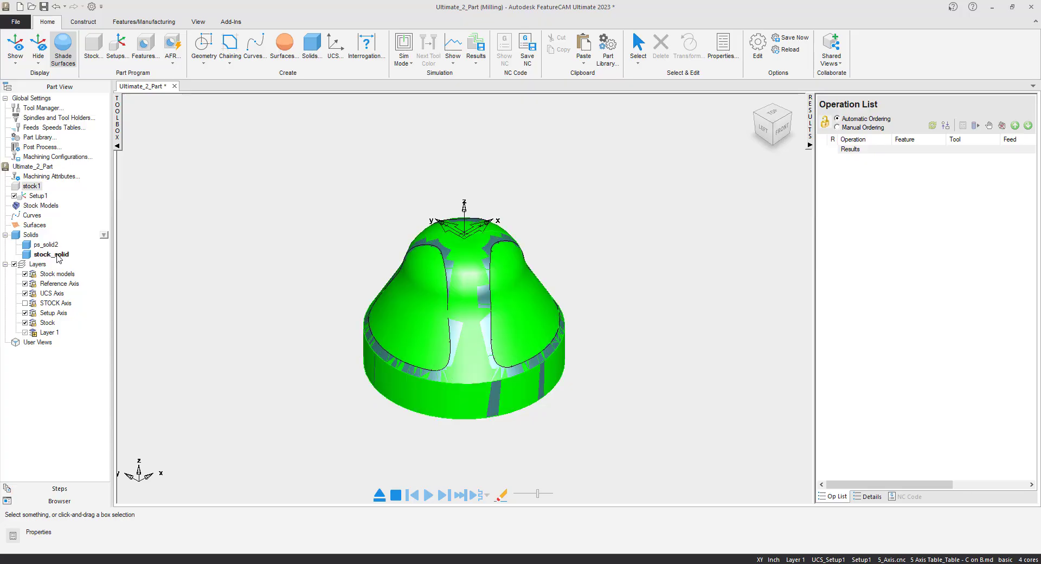
pyautogui.click(57, 255)
pyautogui.rightClick(57, 255)
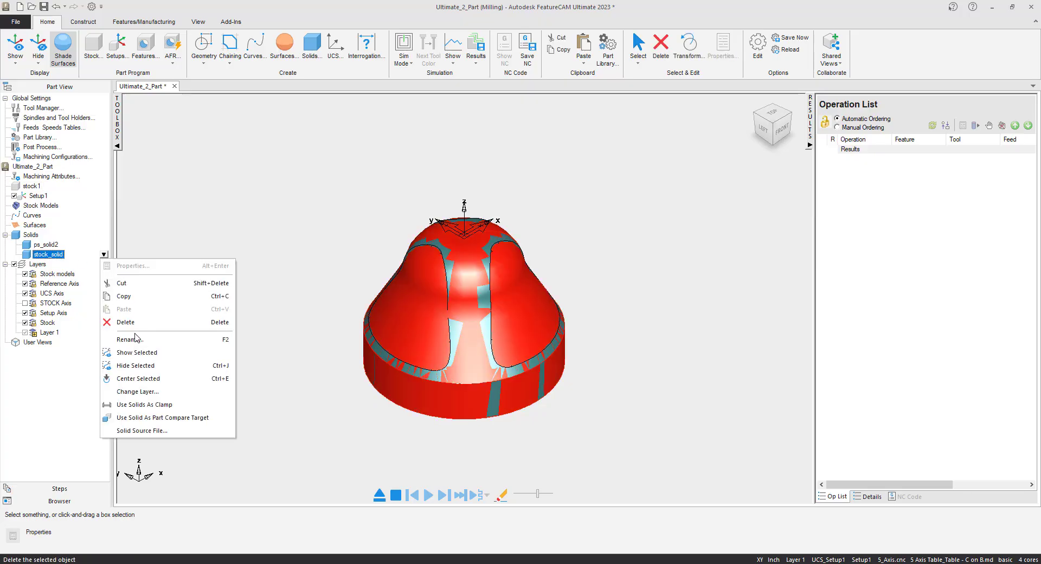
pyautogui.click(146, 367)
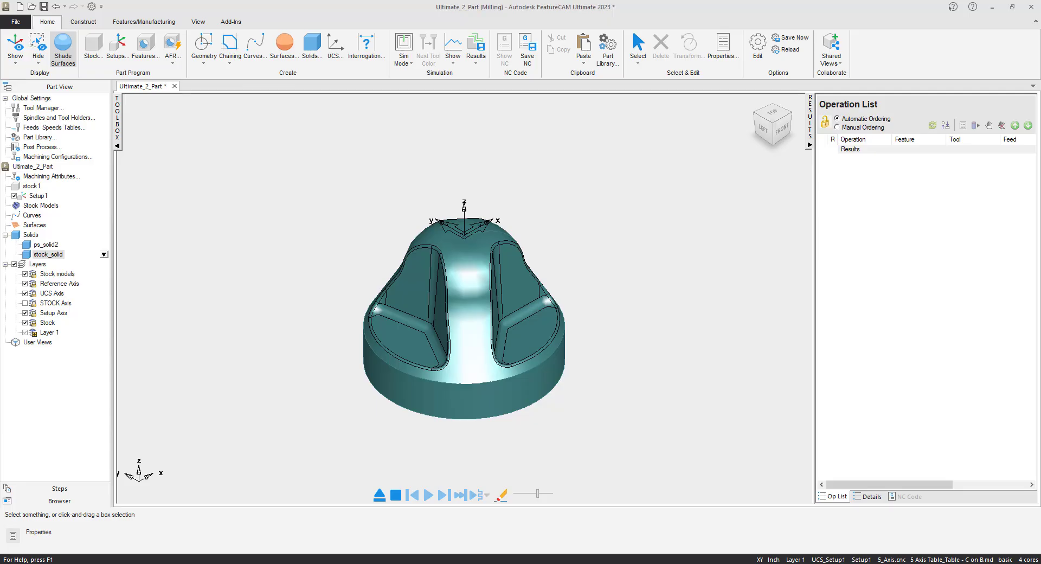
# Step: Create a new Surface Milling feature with all faces of the part as its part surfaces
pyautogui.moveTo(161, 287); pyautogui.dragTo(883, 550)
pyautogui.click(144, 48)
pyautogui.moveTo(303, 164); pyautogui.dragTo(634, 443)
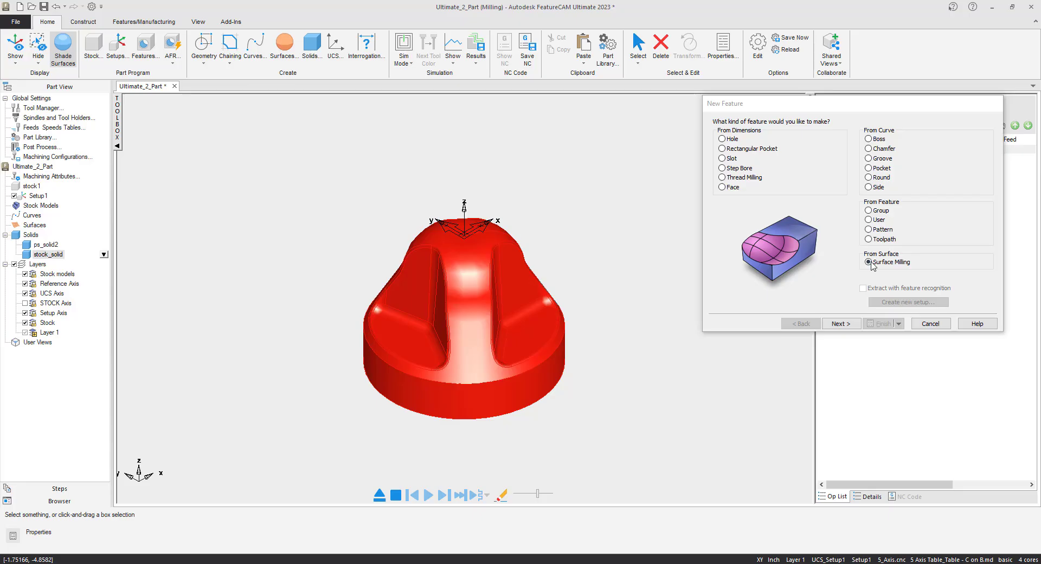
pyautogui.click(838, 324)
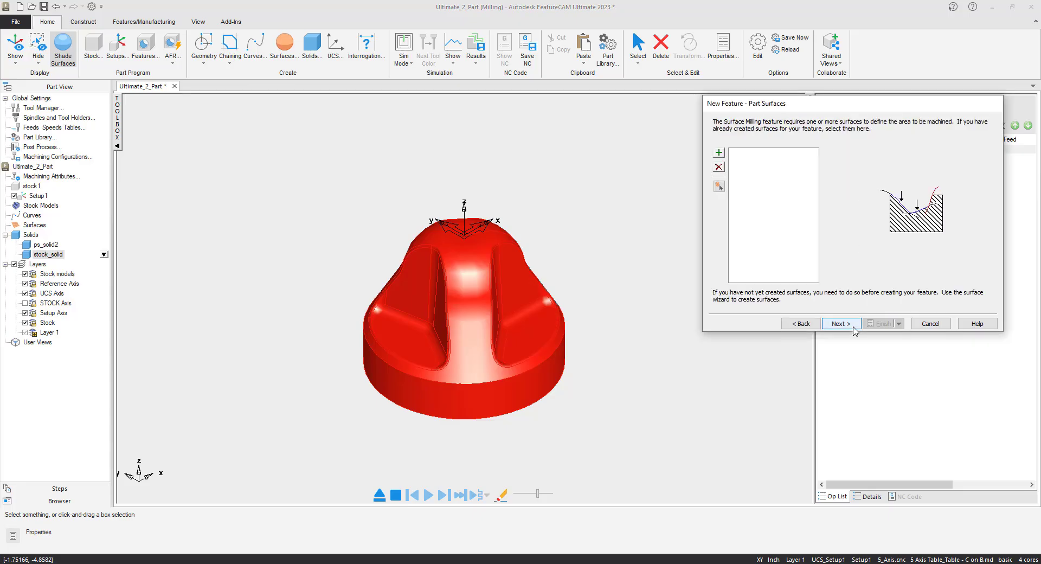
pyautogui.click(719, 153)
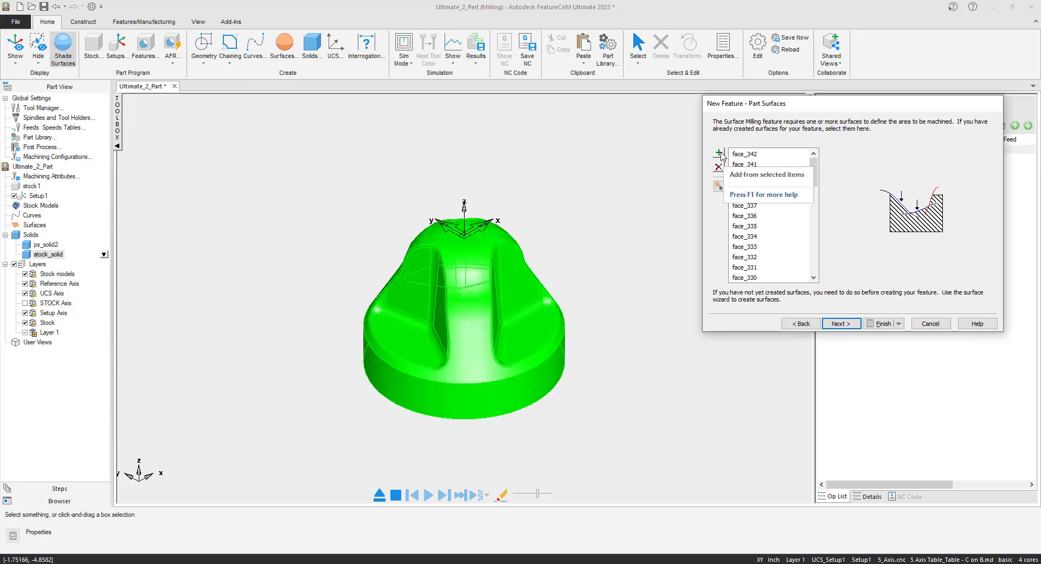
pyautogui.click(840, 324)
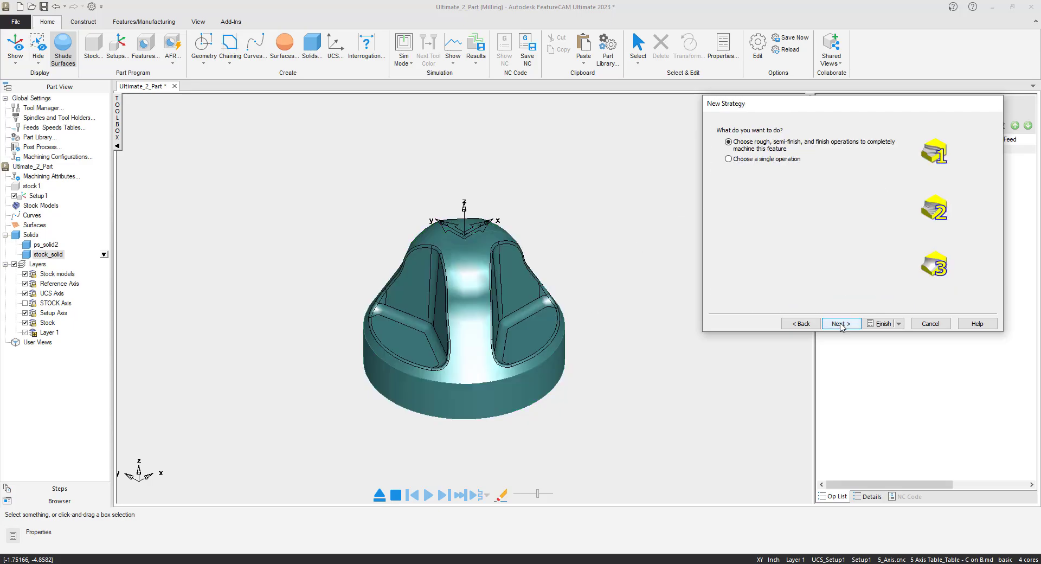
# Step: Choose a single Z Level roughing operation with the default offset/spiral 3D boss options and finish the feature
pyautogui.click(729, 159)
pyautogui.click(857, 327)
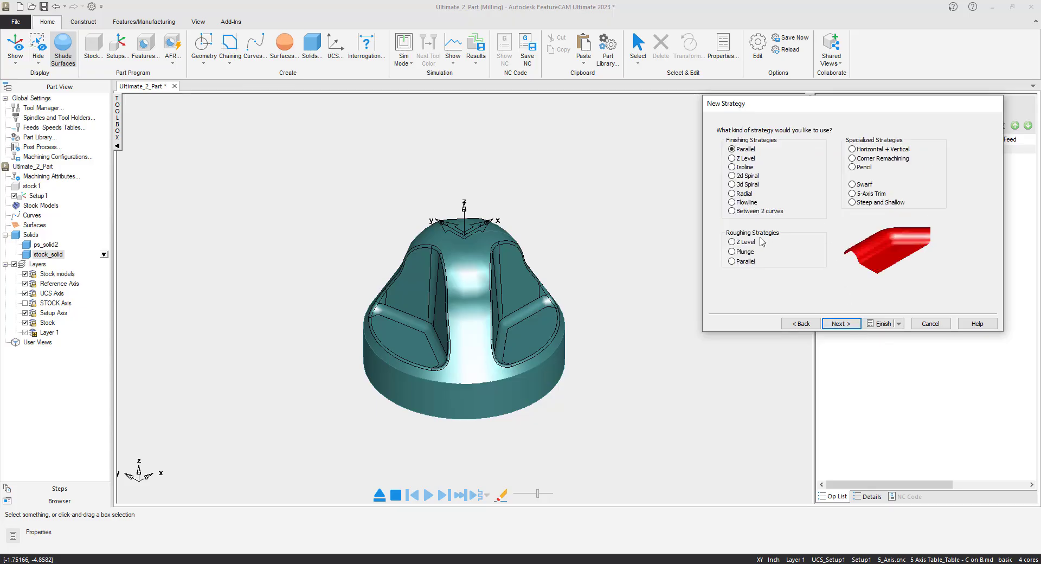
pyautogui.click(733, 242)
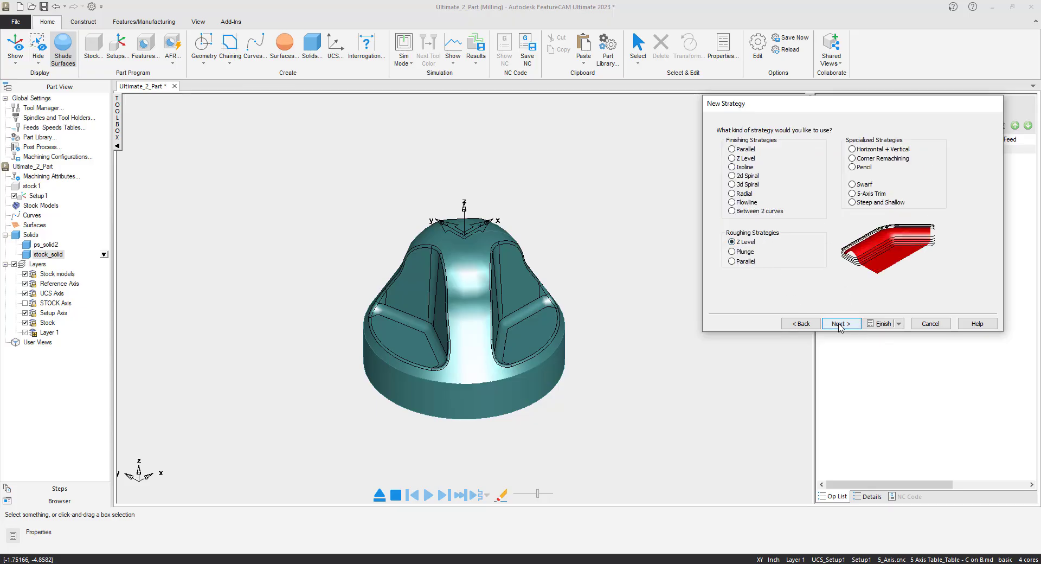
pyautogui.click(838, 324)
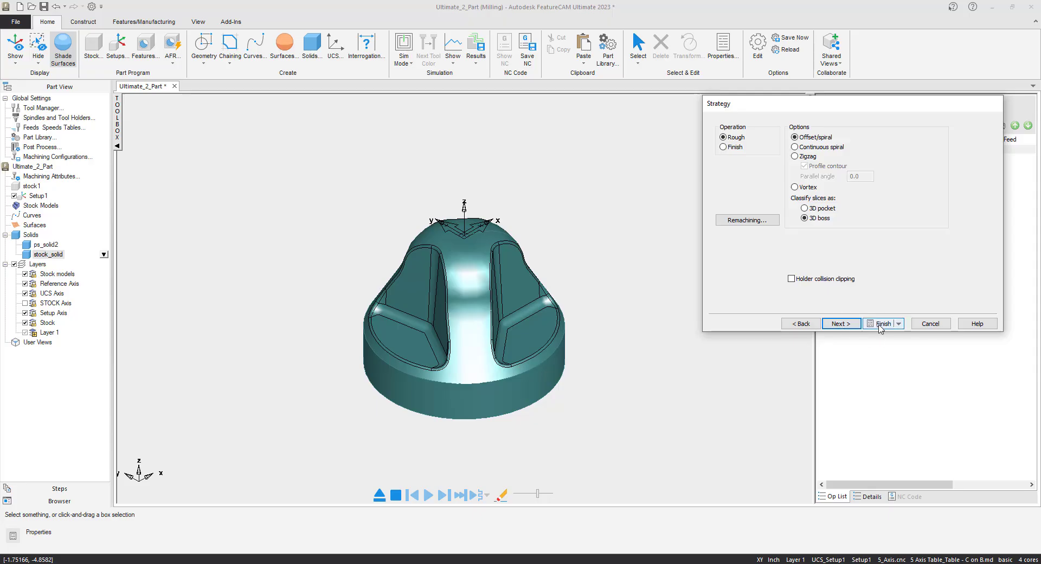
pyautogui.click(875, 324)
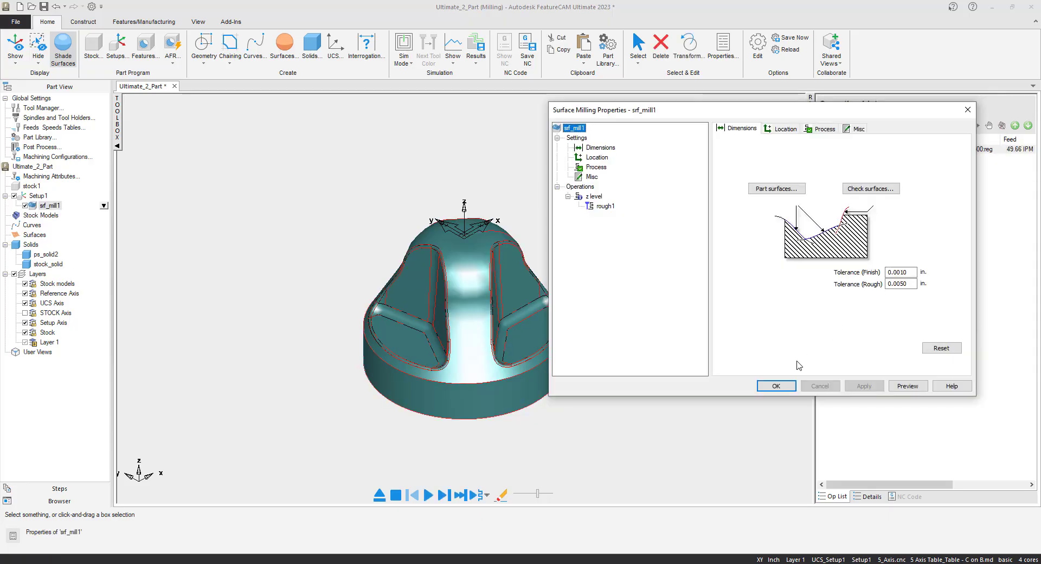
pyautogui.click(781, 386)
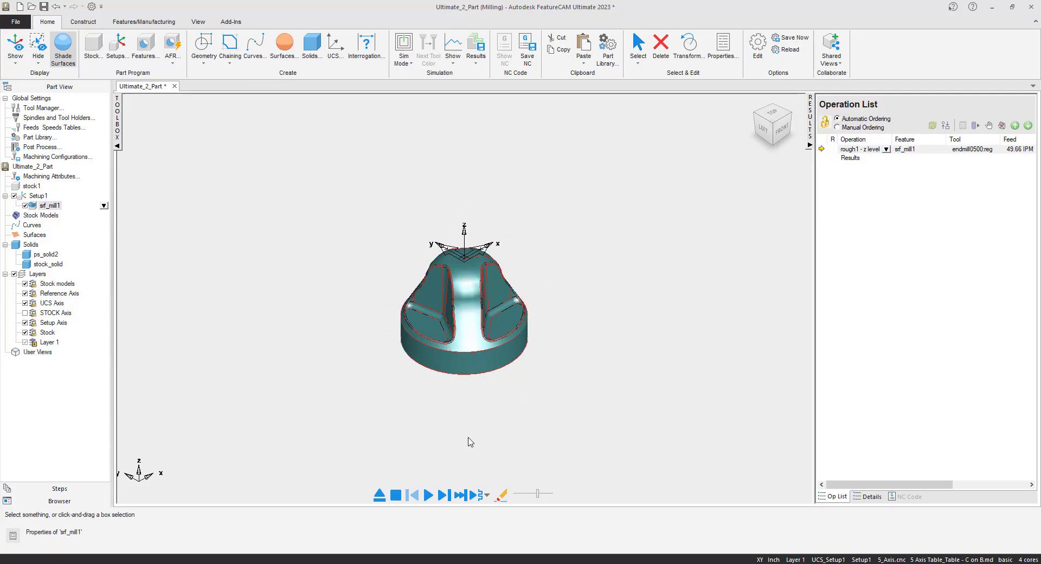
# Step: Run a 3D simulation of the Z Level roughing, inspect the cut pockets from several angles, and exit the simulation
pyautogui.click(404, 59)
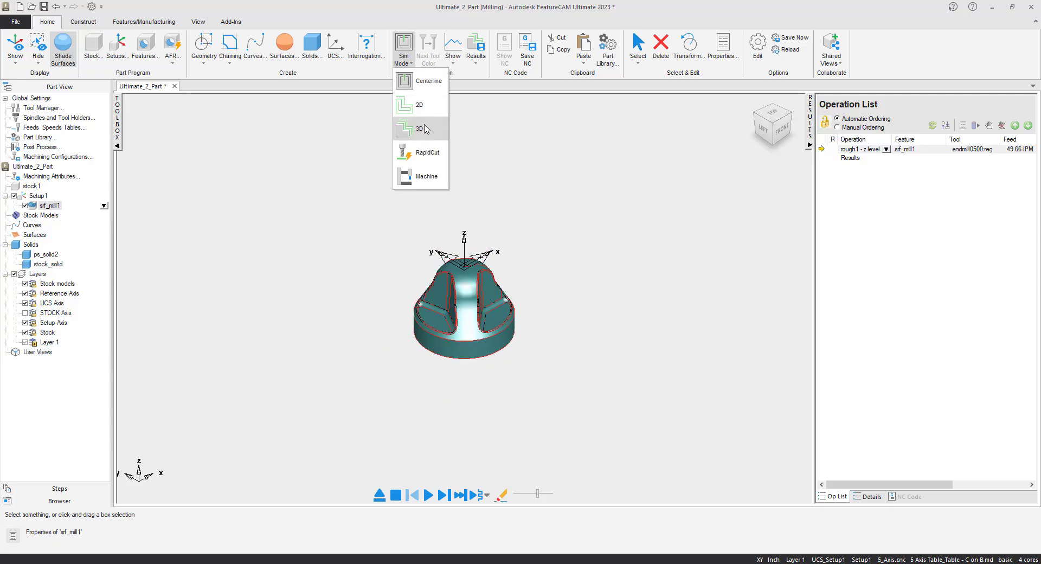
pyautogui.click(421, 129)
pyautogui.click(427, 495)
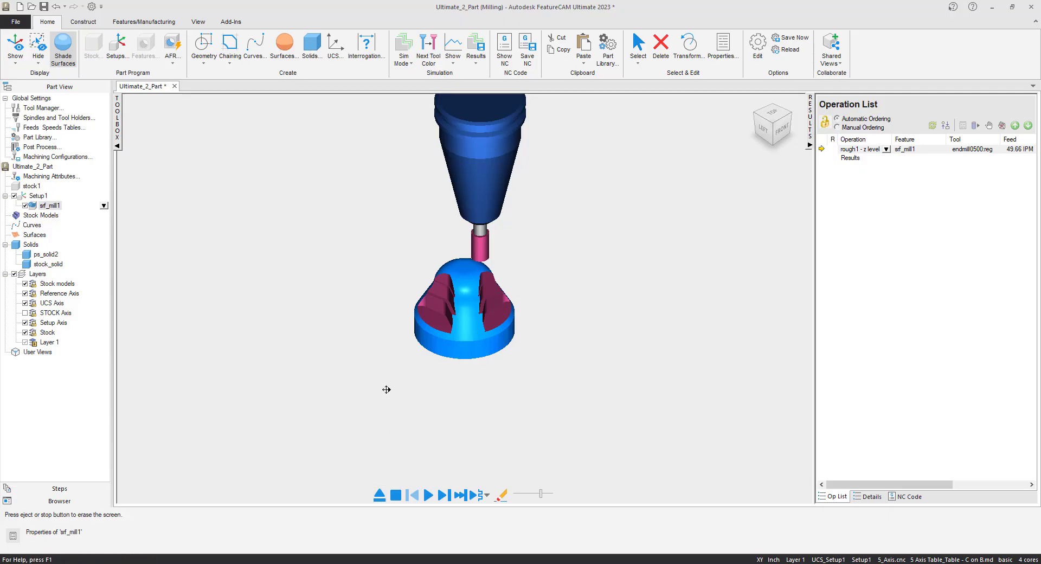
pyautogui.scroll(2, 443, 327)
pyautogui.scroll(2, 443, 327)
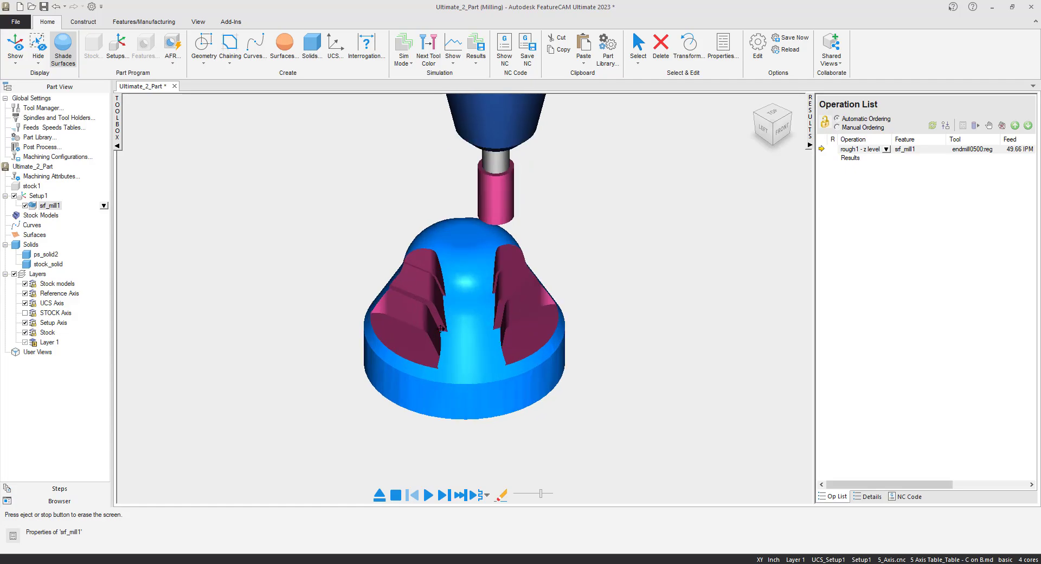
pyautogui.moveTo(441, 328); pyautogui.dragTo(523, 274, button='middle')
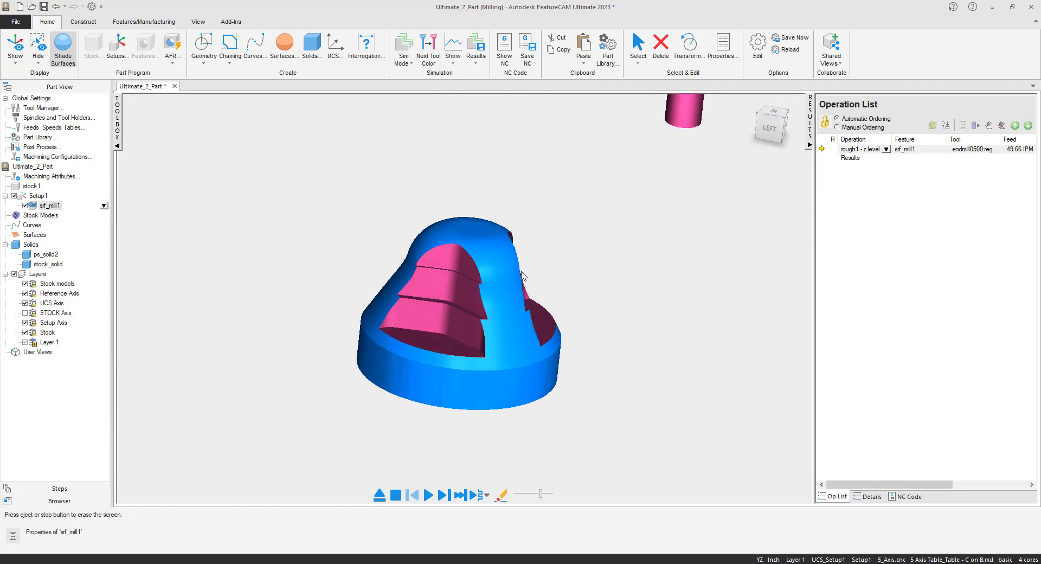
pyautogui.click(784, 120)
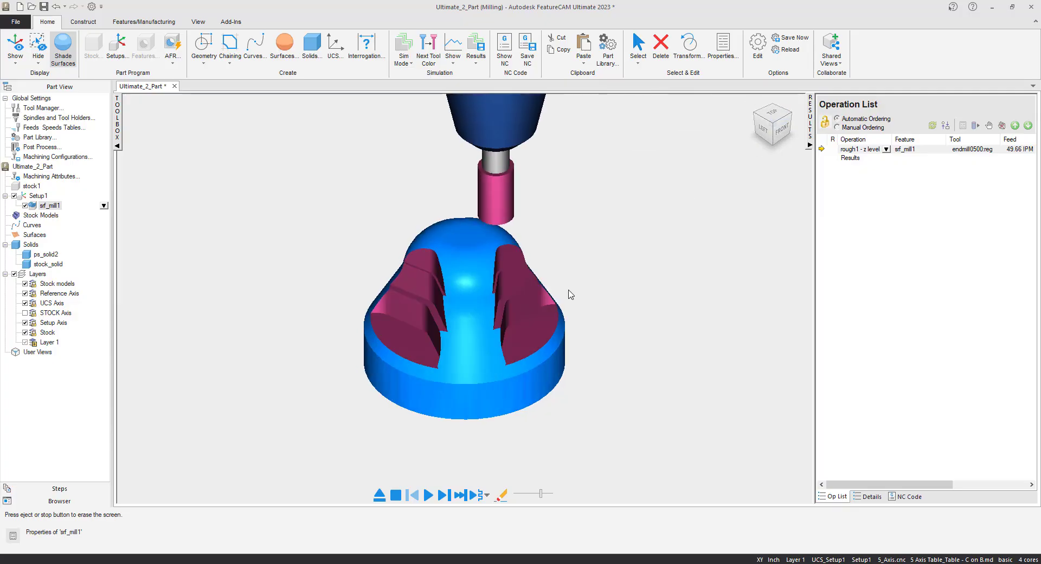
pyautogui.click(379, 495)
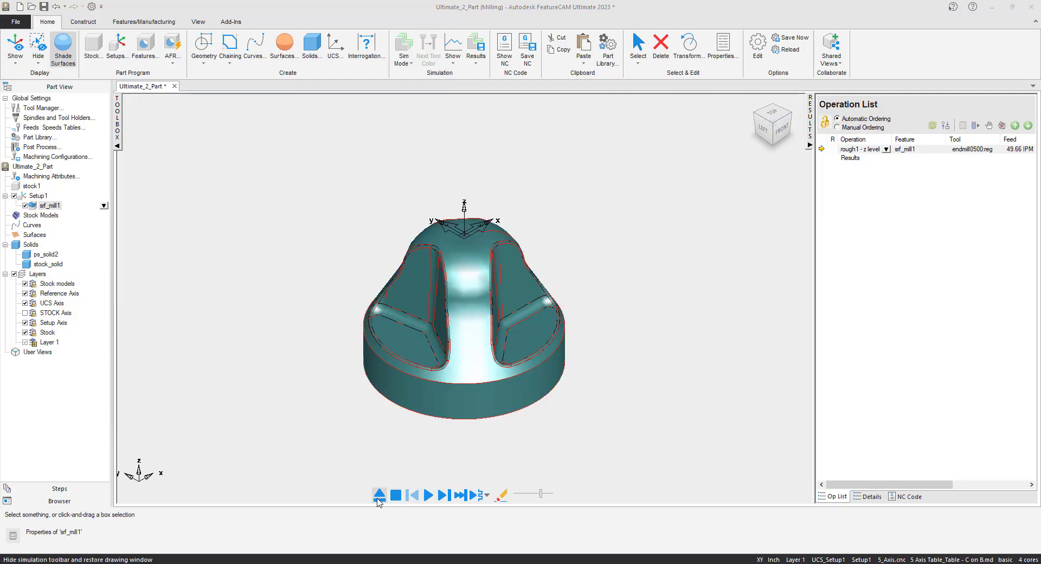
# Step: Start a second Surface Milling feature and proceed to its part surfaces selection
pyautogui.click(150, 46)
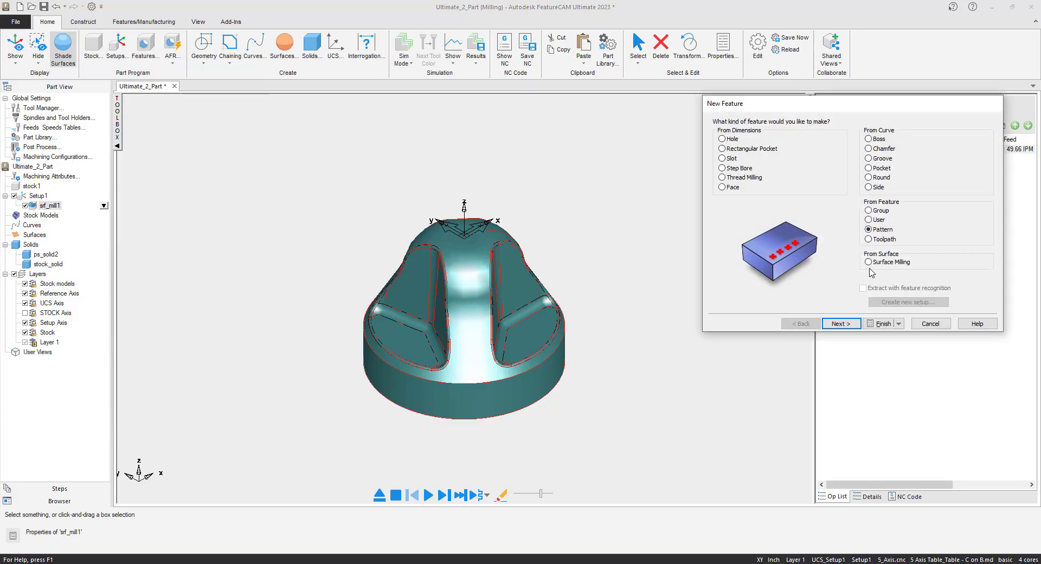
pyautogui.click(868, 262)
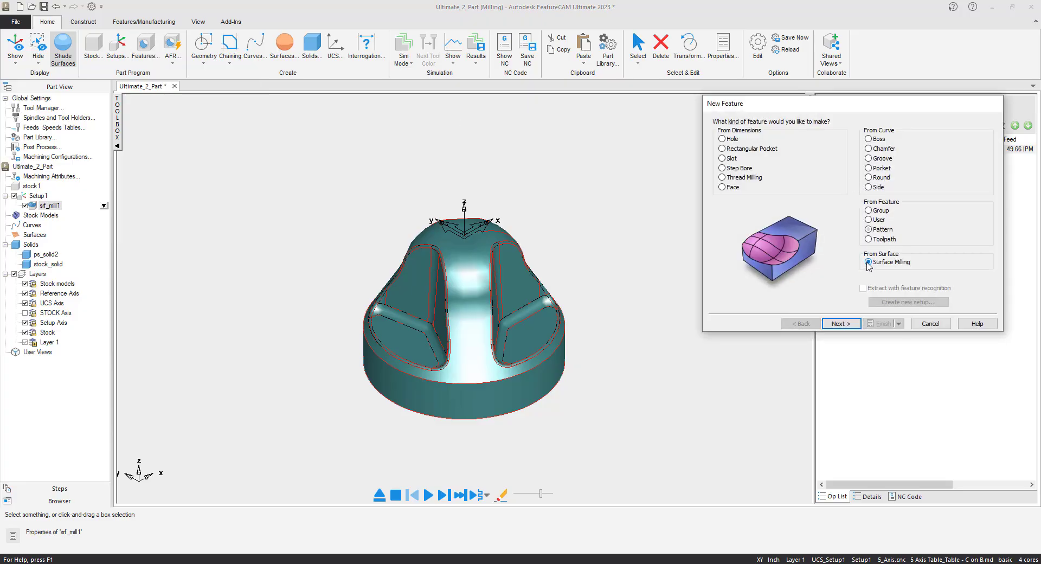
pyautogui.click(838, 324)
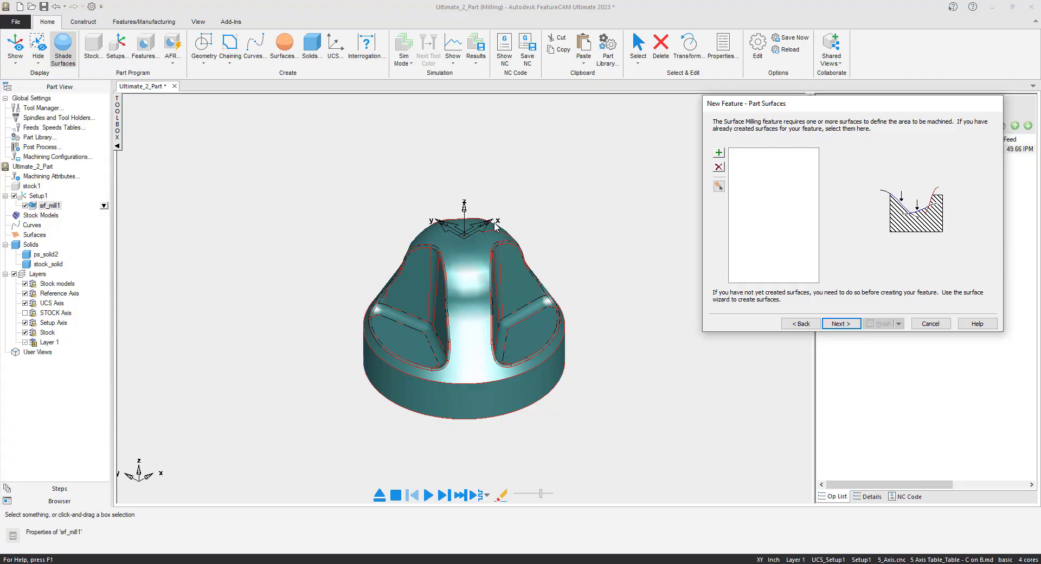
# Step: Add one pocket's wall, floor and internal fillet faces as the part surfaces, leaving out the narrow rim fillet
pyautogui.moveTo(808, 106); pyautogui.dragTo(824, 172)
pyautogui.moveTo(516, 293); pyautogui.dragTo(505, 369, button='middle')
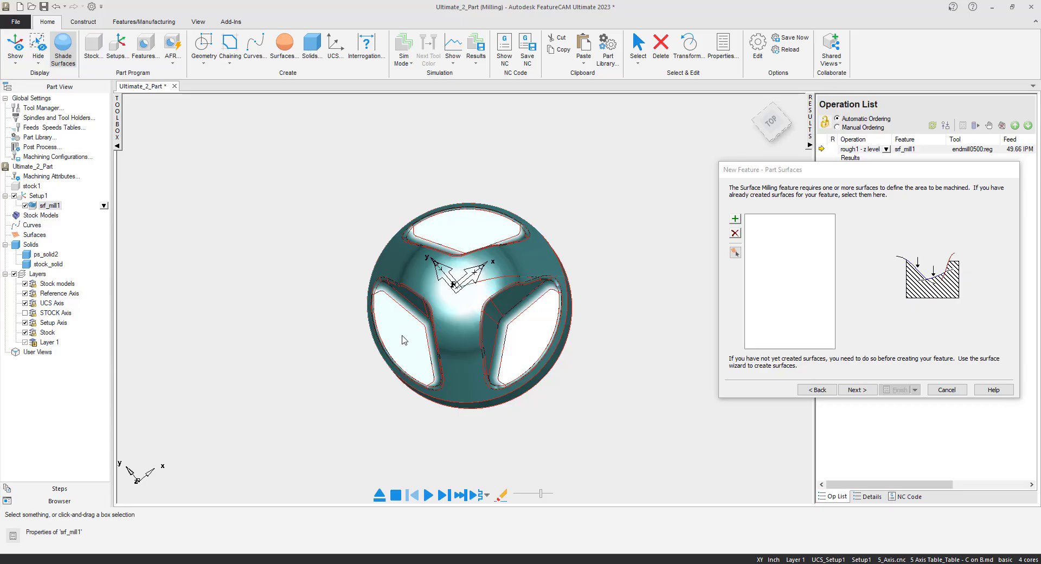
pyautogui.moveTo(425, 342); pyautogui.dragTo(504, 400, button='middle')
pyautogui.scroll(4, 499, 407)
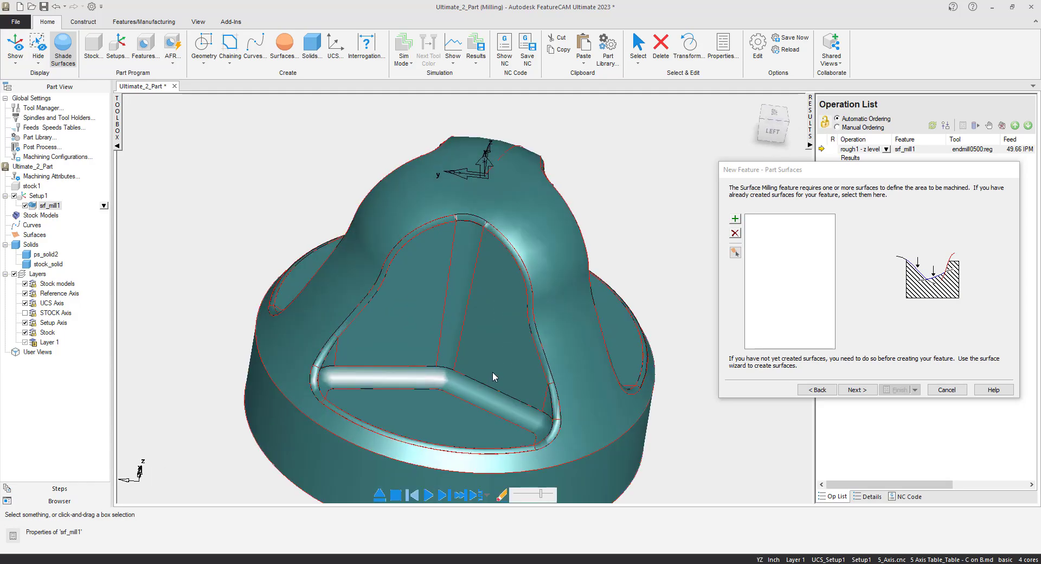
pyautogui.click(495, 331)
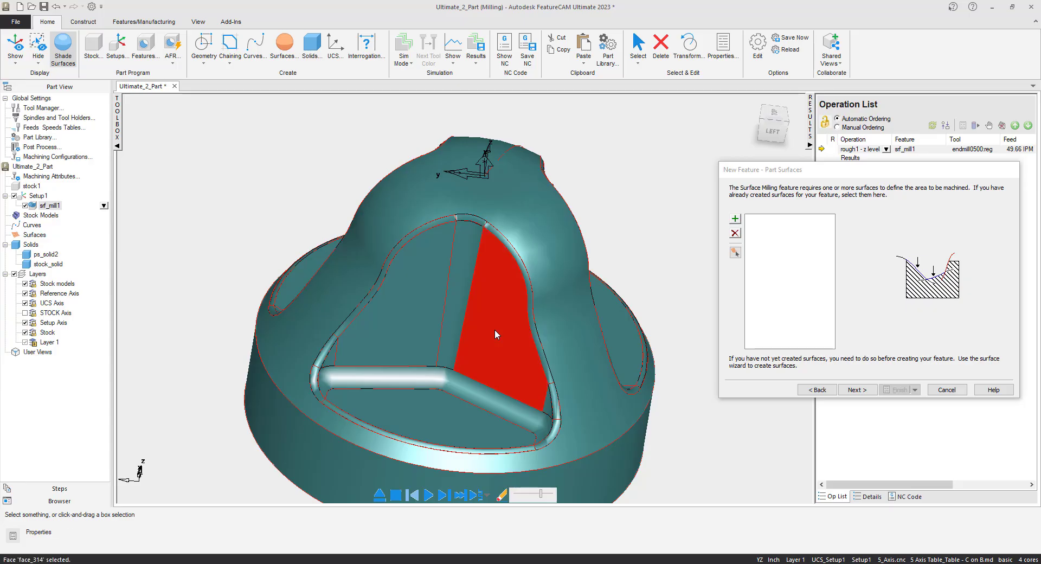
pyautogui.keyDown('shift'); pyautogui.click(426, 362); pyautogui.keyUp('shift')
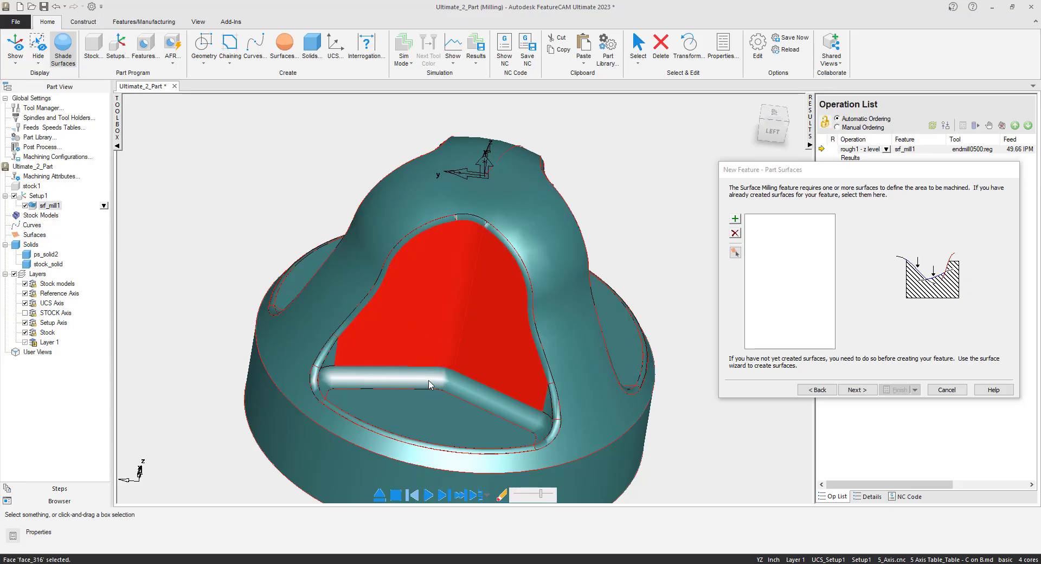
pyautogui.keyDown('shift'); pyautogui.click(429, 384); pyautogui.keyUp('shift')
pyautogui.keyDown('shift'); pyautogui.click(440, 423); pyautogui.keyUp('shift')
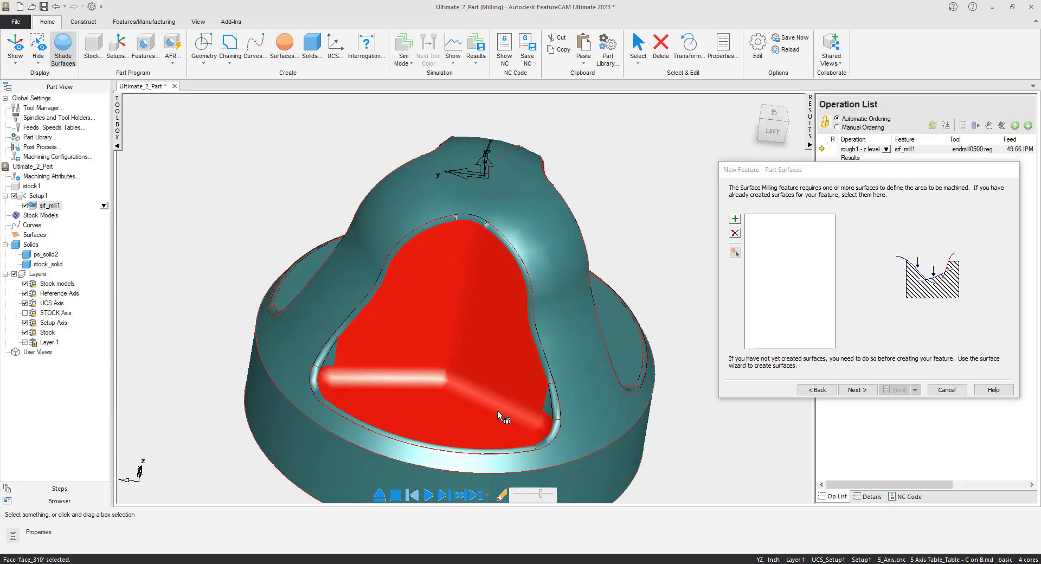
pyautogui.keyDown('shift'); pyautogui.click(546, 404); pyautogui.keyUp('shift')
pyautogui.click(735, 219)
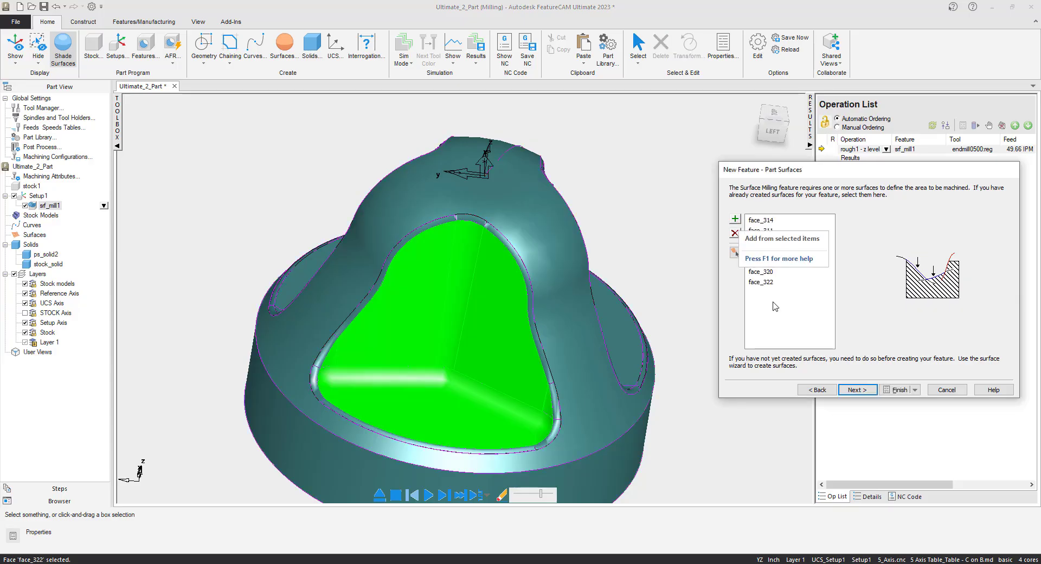
pyautogui.click(857, 390)
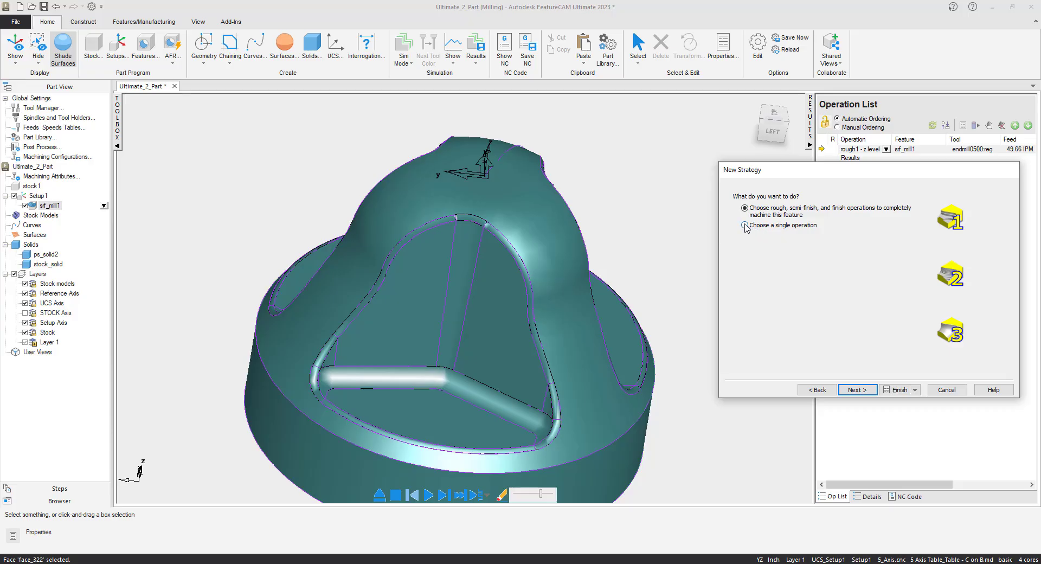
# Step: Choose a single Z Level finishing operation for the pocket and keep its default strategy options
pyautogui.click(745, 225)
pyautogui.click(866, 394)
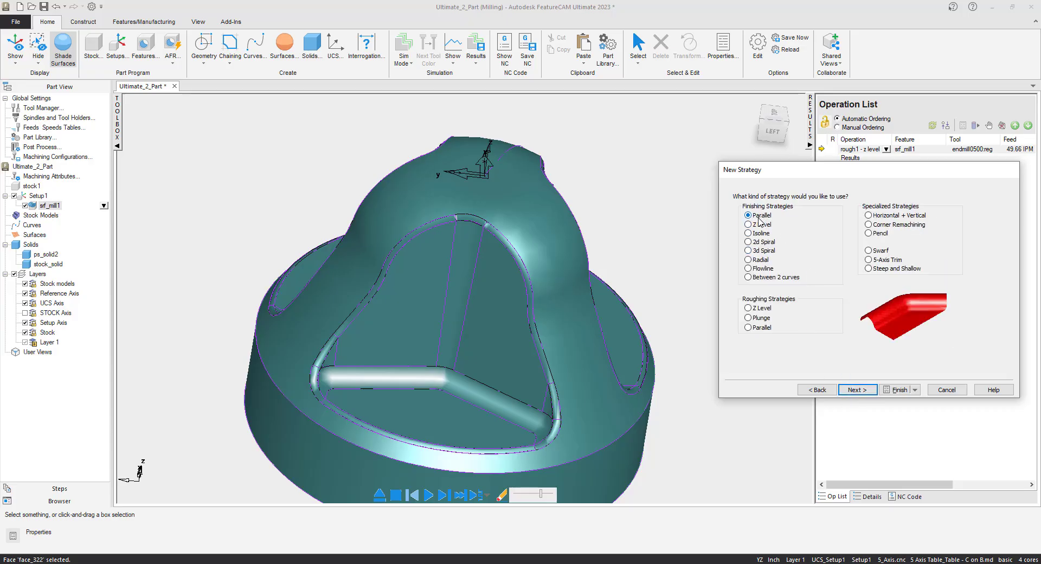
pyautogui.click(748, 225)
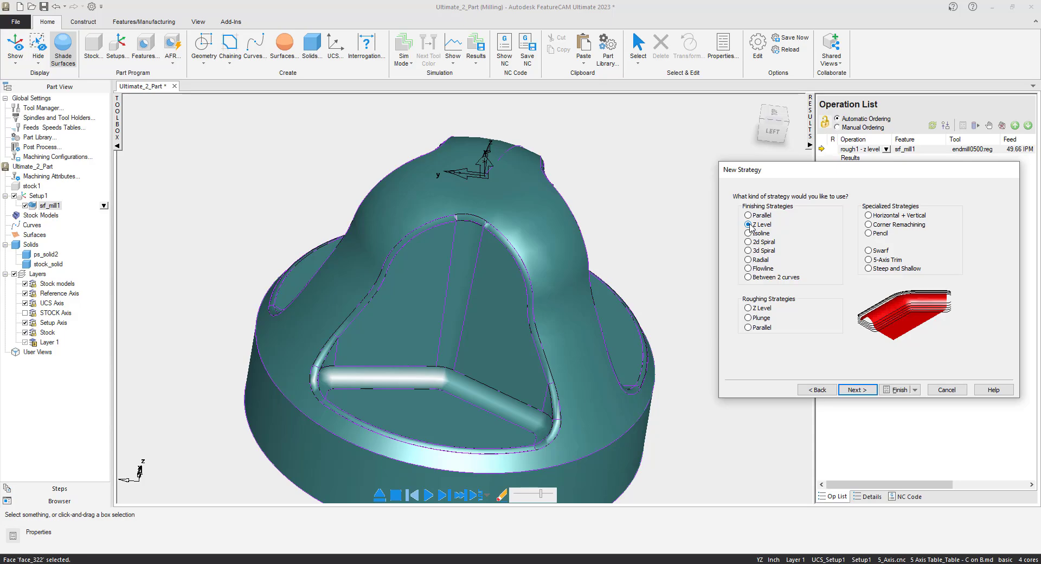
pyautogui.click(855, 391)
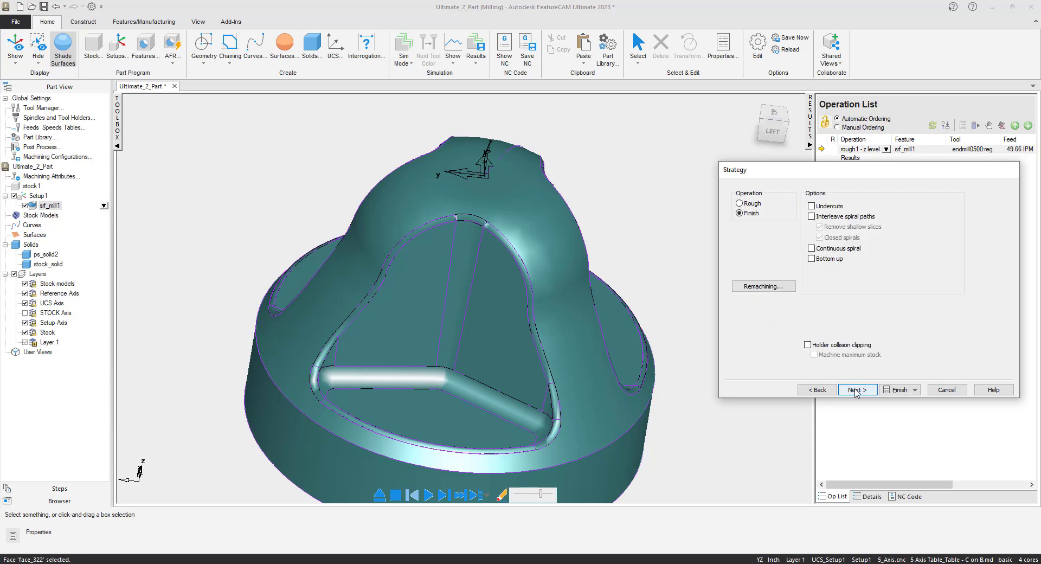
pyautogui.click(855, 391)
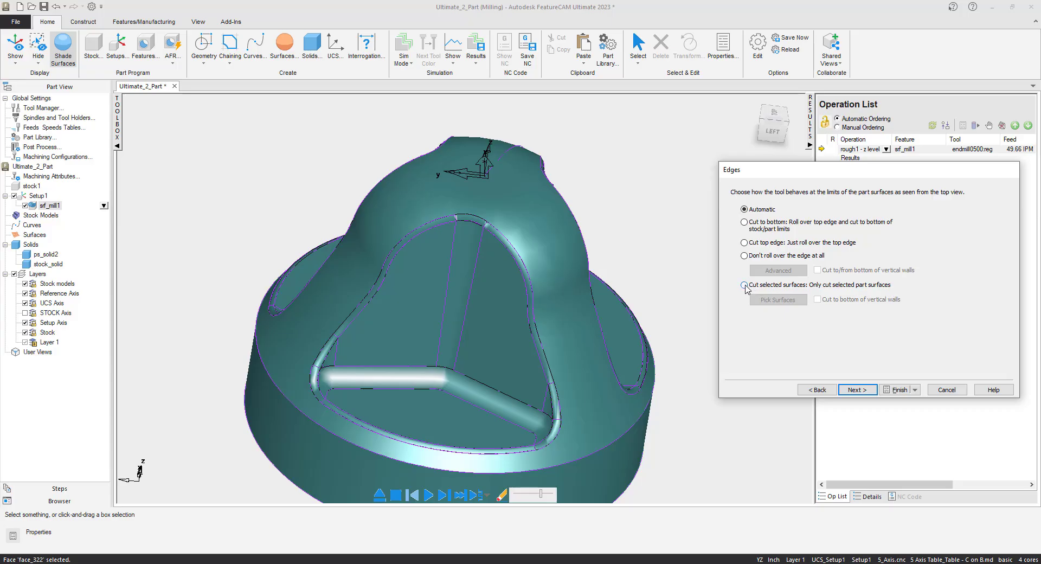
# Step: Restrict edge cutting to the selected part surfaces and use part surface dimensions as the clipping boundary
pyautogui.click(745, 285)
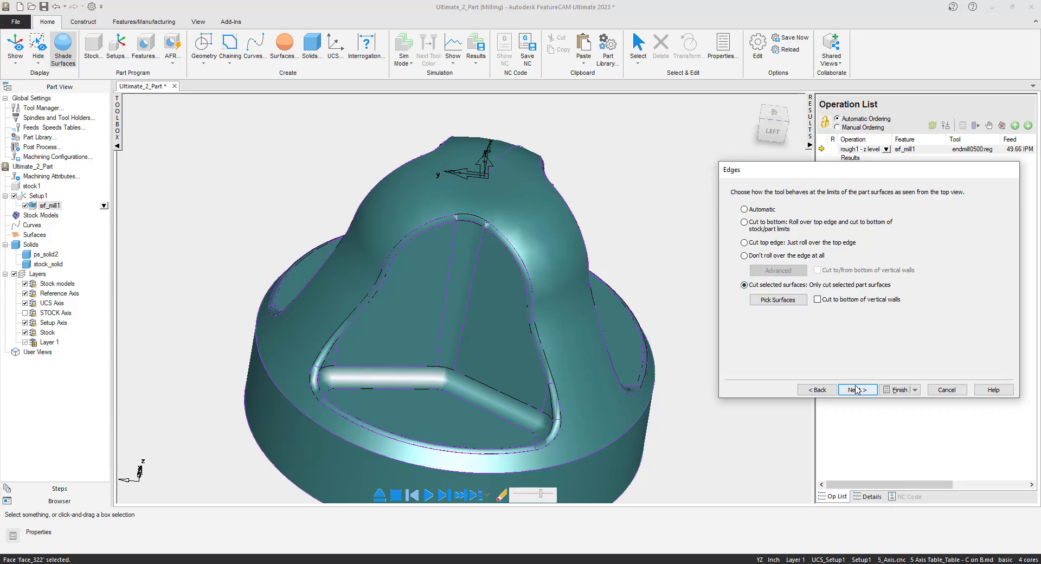
pyautogui.click(855, 390)
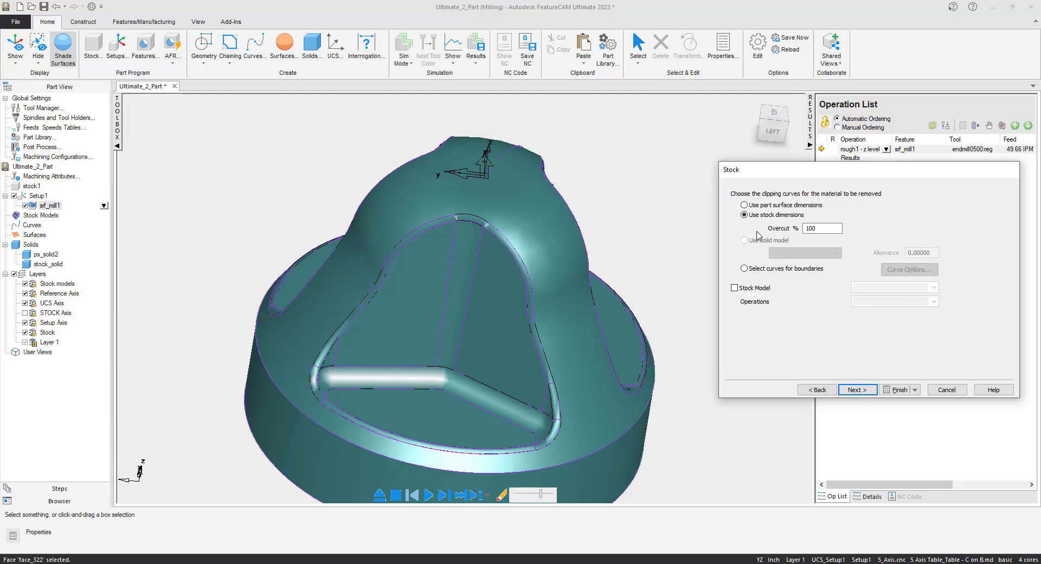
pyautogui.click(744, 205)
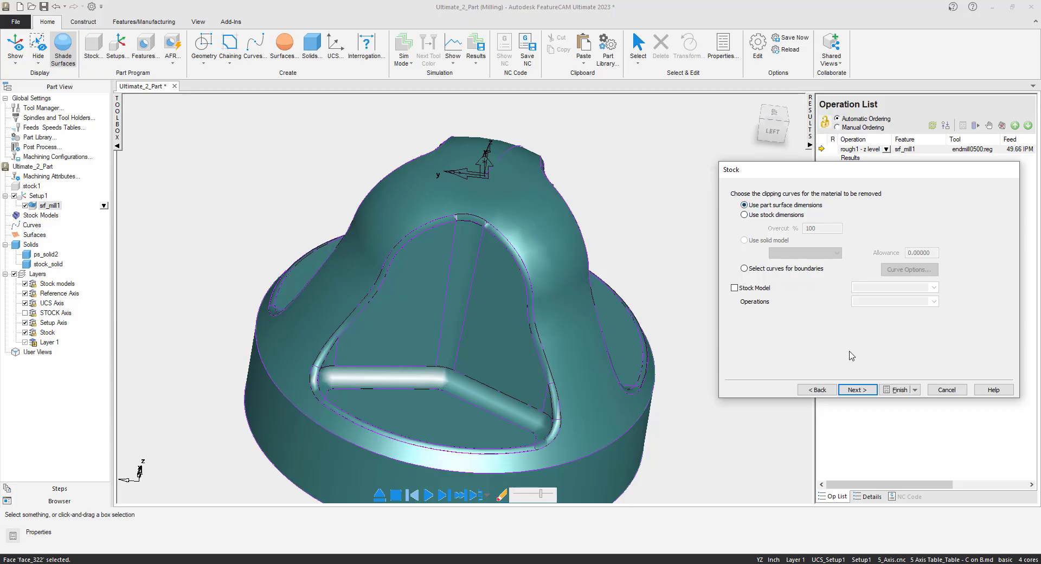
# Step: Keep the slope limitations at None and proceed to the Z Level finishing operation's tool choice
pyautogui.click(863, 390)
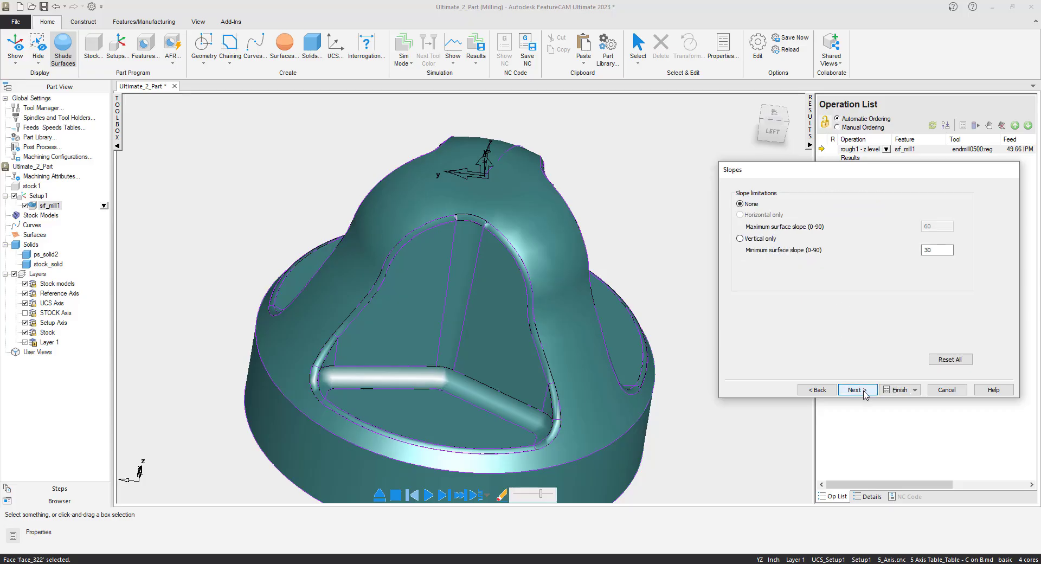
pyautogui.click(863, 391)
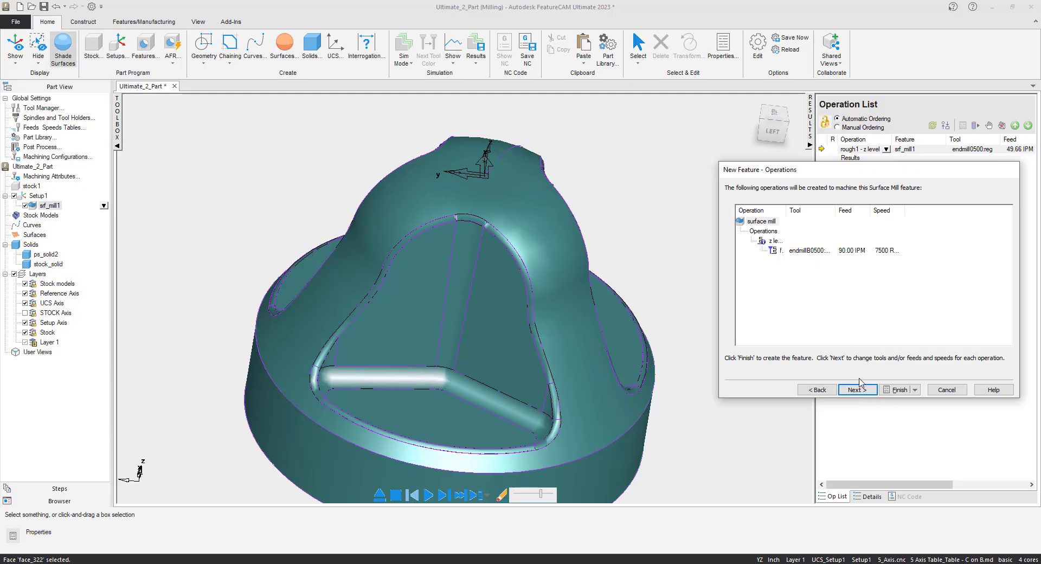
pyautogui.click(862, 390)
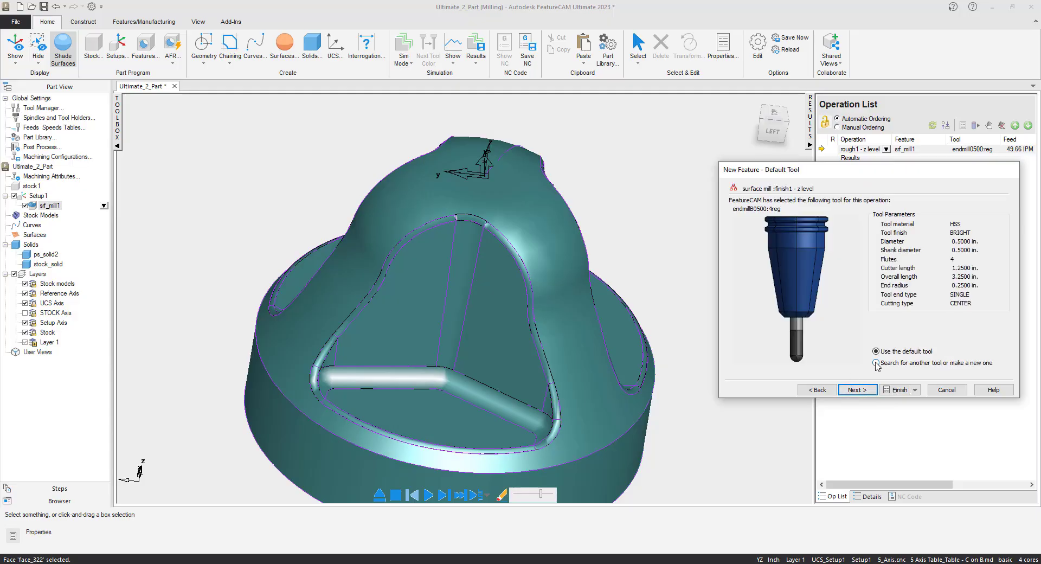
# Step: Assign the ball end mill endmillB0250:4reg to the Z Level finish and create the feature with the recommended speed and feed
pyautogui.click(877, 363)
pyautogui.click(860, 390)
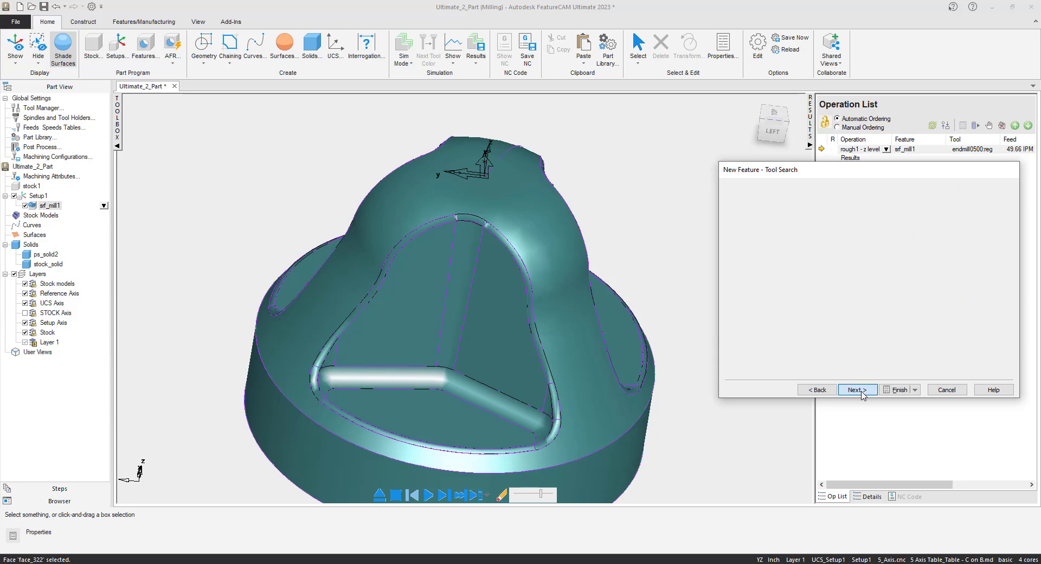
pyautogui.click(737, 295)
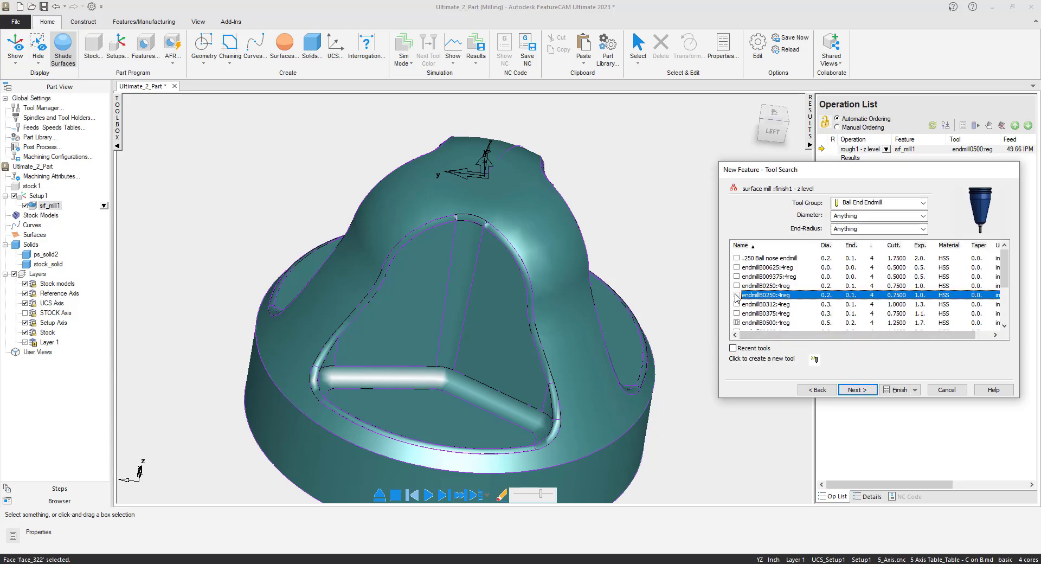
pyautogui.click(737, 295)
pyautogui.click(861, 393)
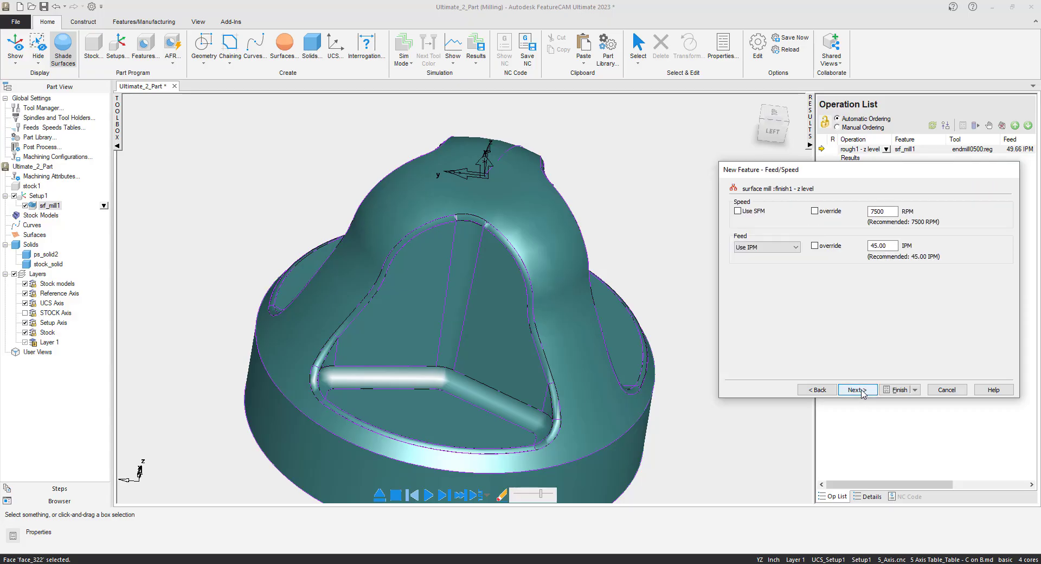
pyautogui.click(899, 390)
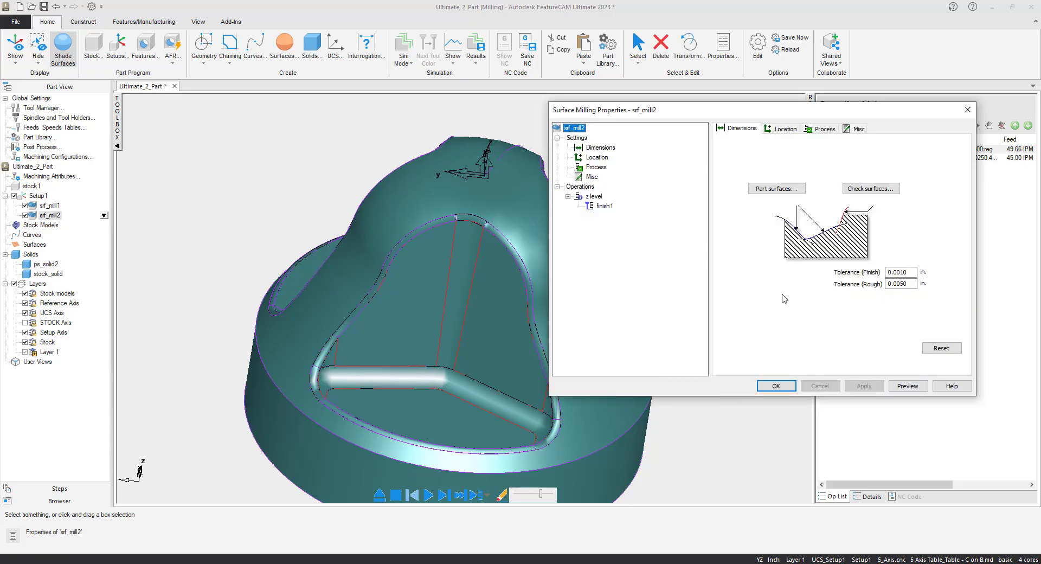
pyautogui.click(780, 386)
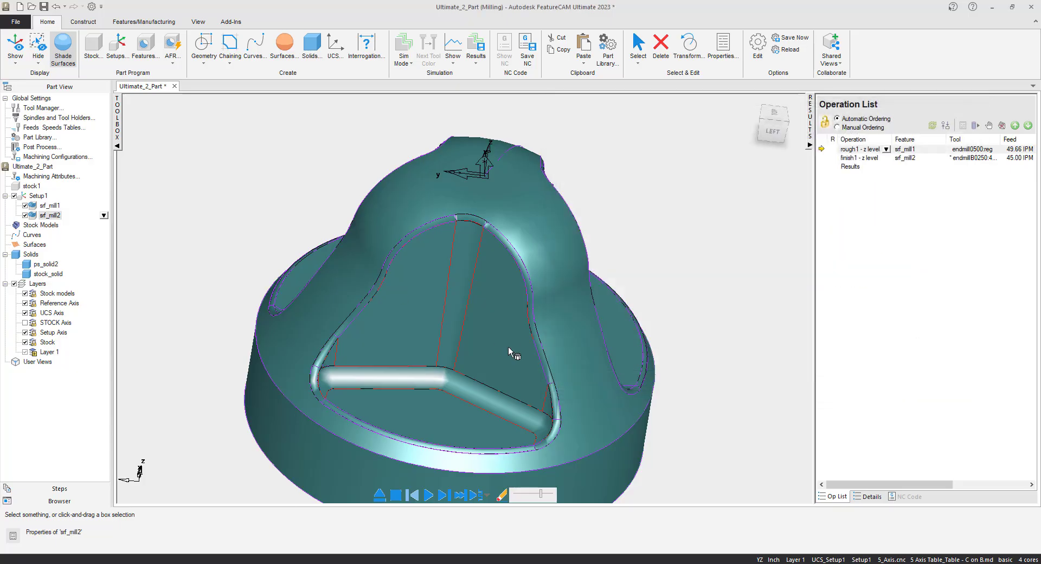
# Step: Simulate the roughing up to the next tool change and examine the material left in the pockets
pyautogui.scroll(-5, 508, 346)
pyautogui.moveTo(490, 363); pyautogui.dragTo(453, 385, button='middle')
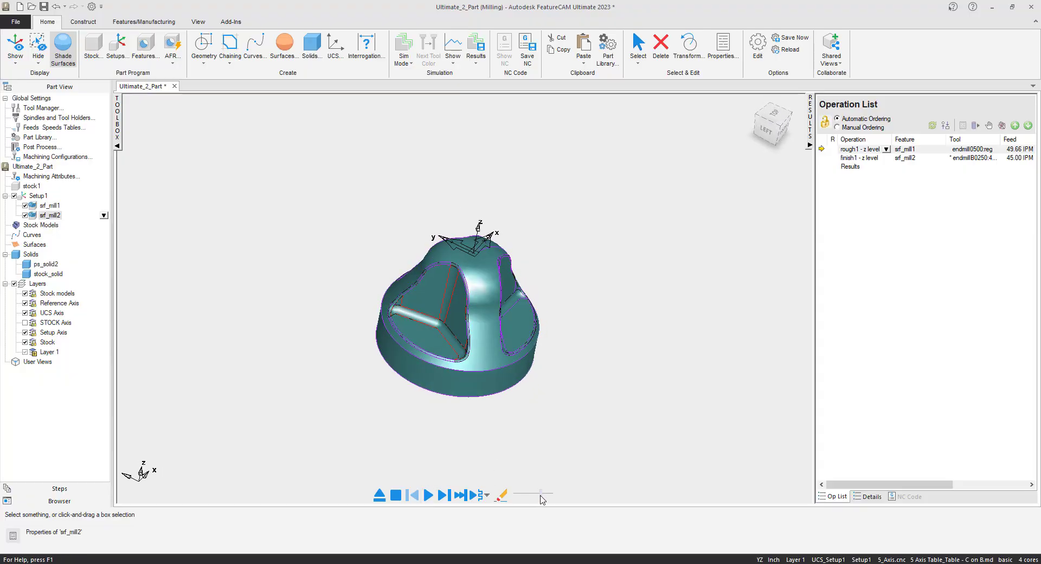
pyautogui.click(487, 495)
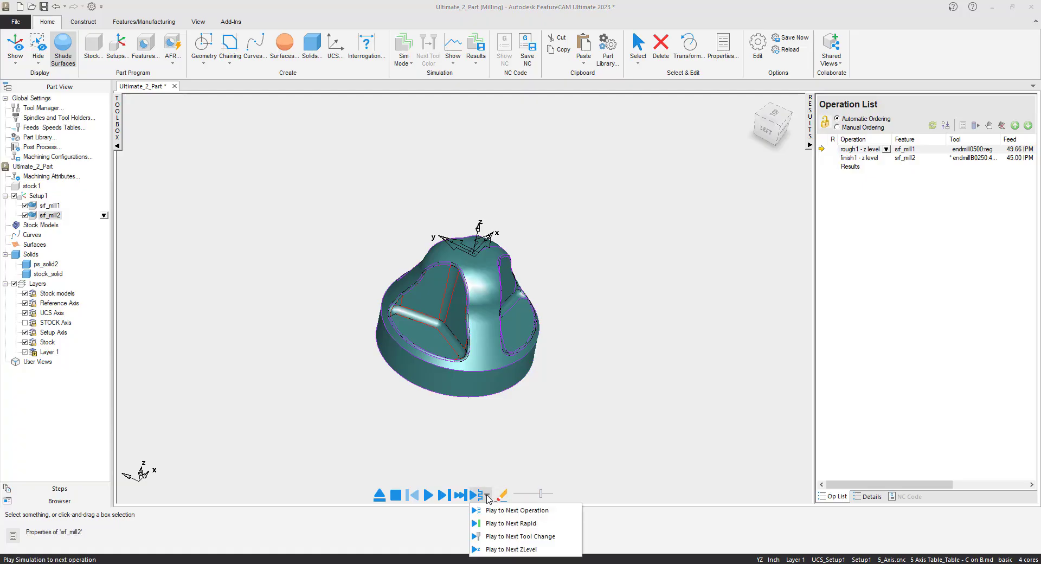
pyautogui.click(507, 536)
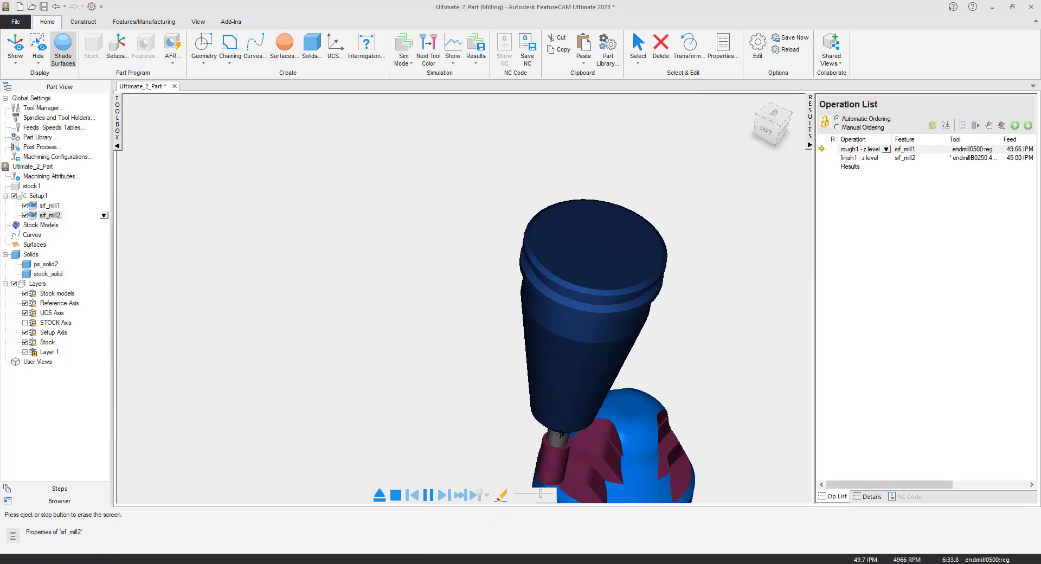
pyautogui.moveTo(545, 416); pyautogui.dragTo(537, 391, button='right')
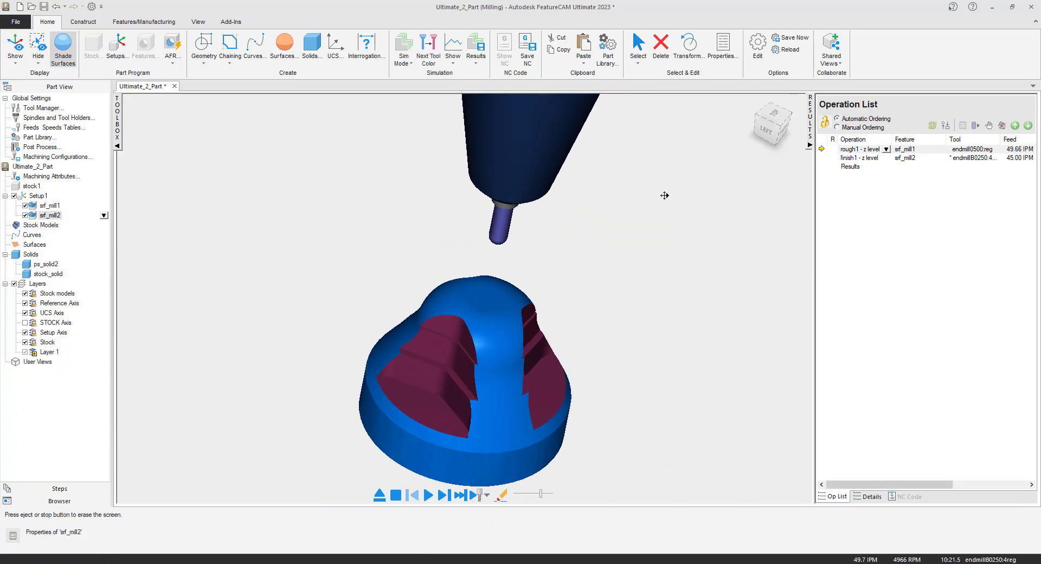
pyautogui.rightClick(664, 196)
pyautogui.click(687, 281)
pyautogui.moveTo(590, 357); pyautogui.dragTo(593, 305)
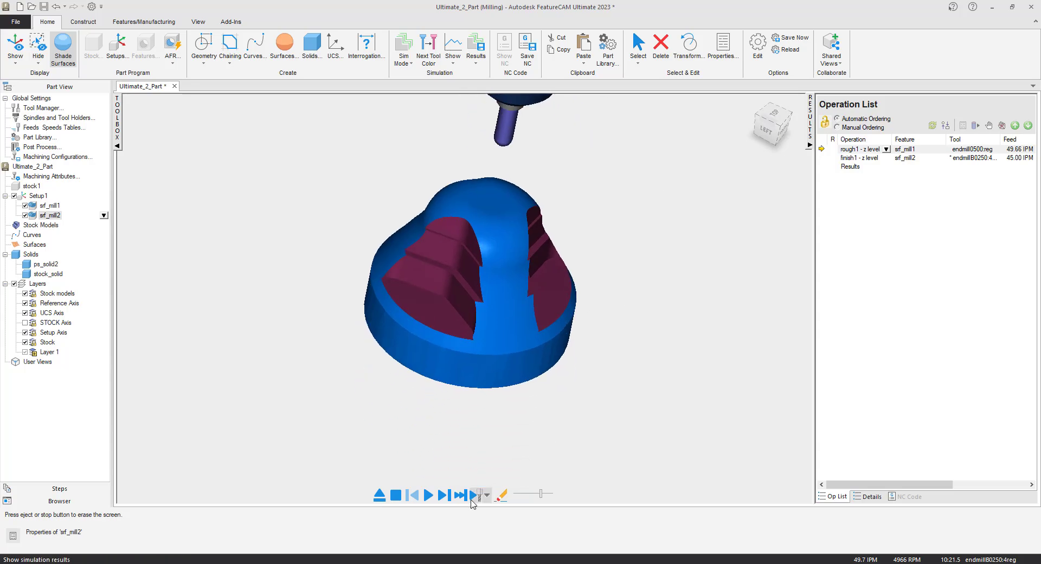
# Step: Simulate the Z Level finish at a slower speed, pause to inspect the tool holder against the part, and close the simulation
pyautogui.click(527, 494)
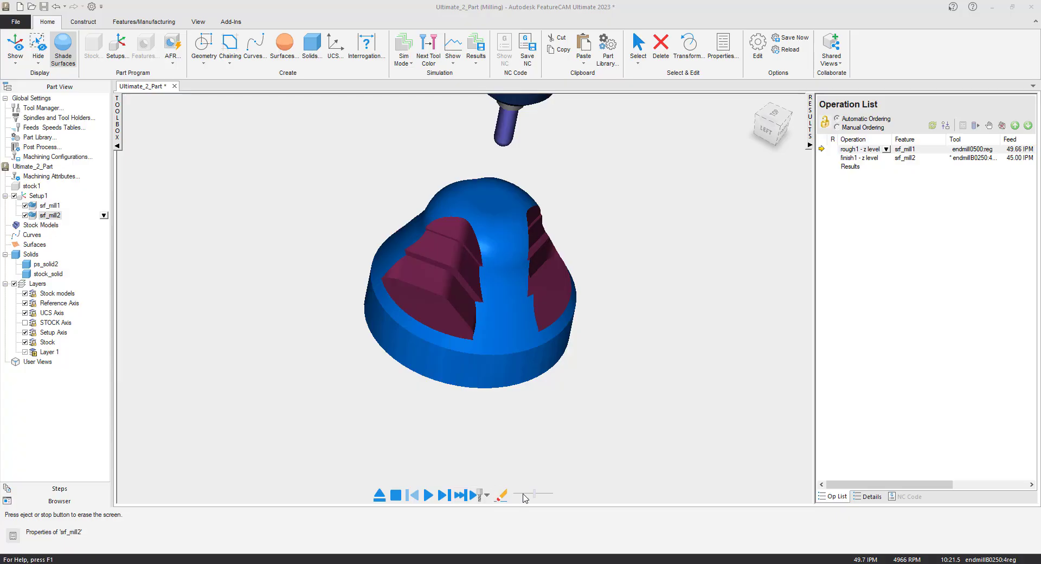
pyautogui.click(473, 494)
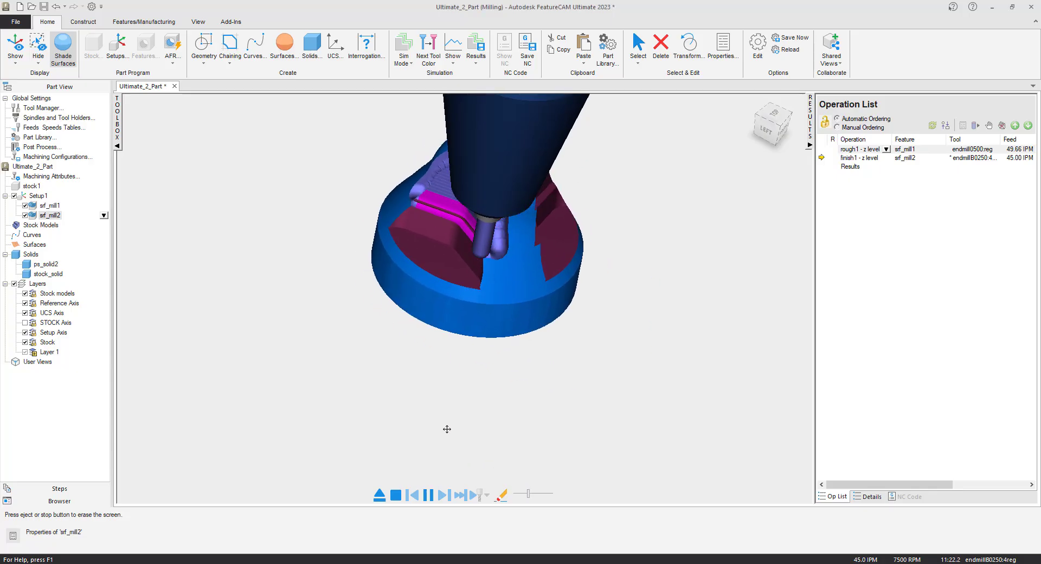
pyautogui.click(429, 495)
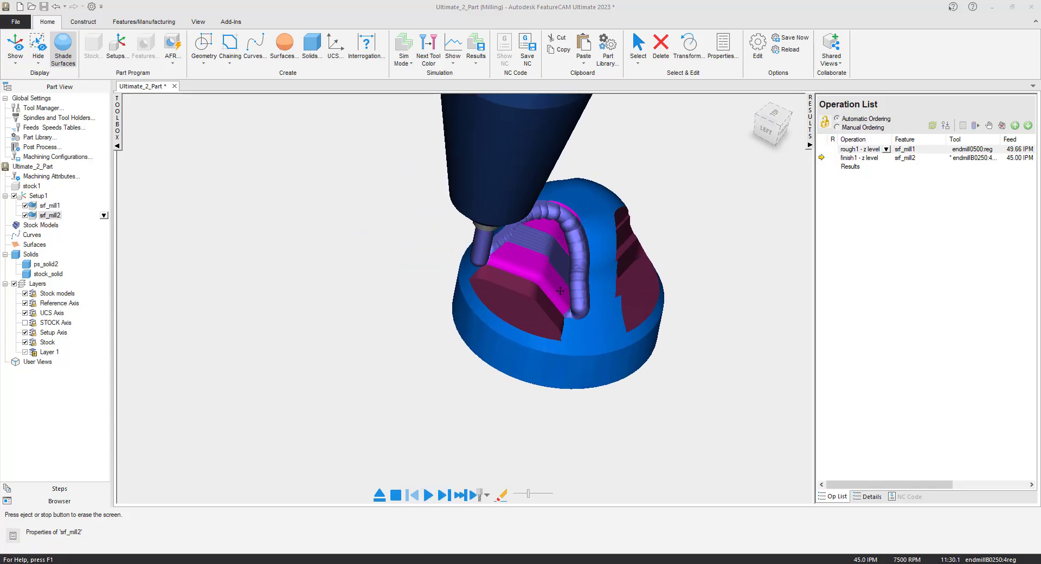
pyautogui.moveTo(519, 348); pyautogui.dragTo(515, 372, button='middle')
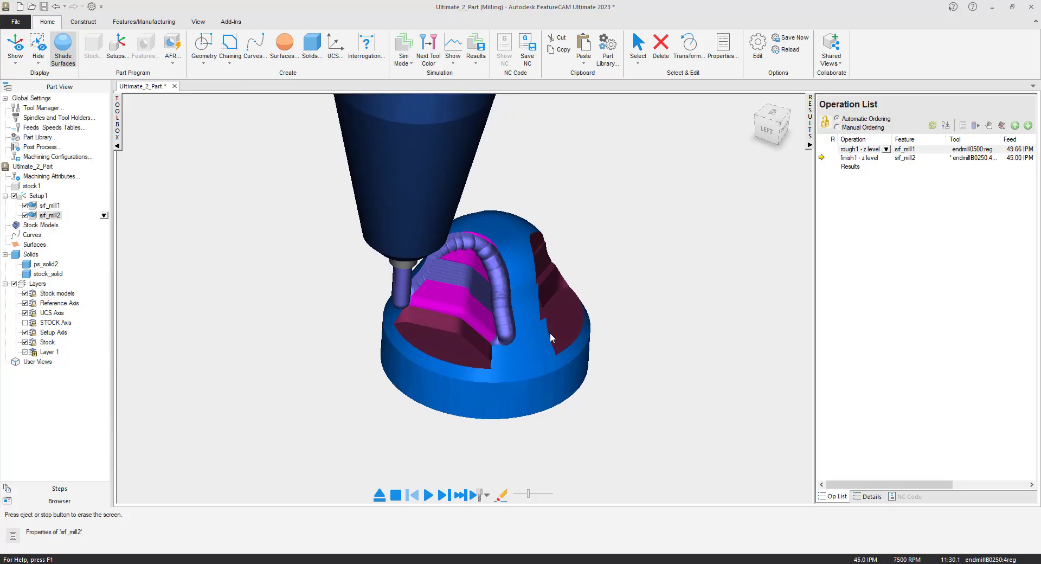
pyautogui.click(381, 496)
pyautogui.click(781, 129)
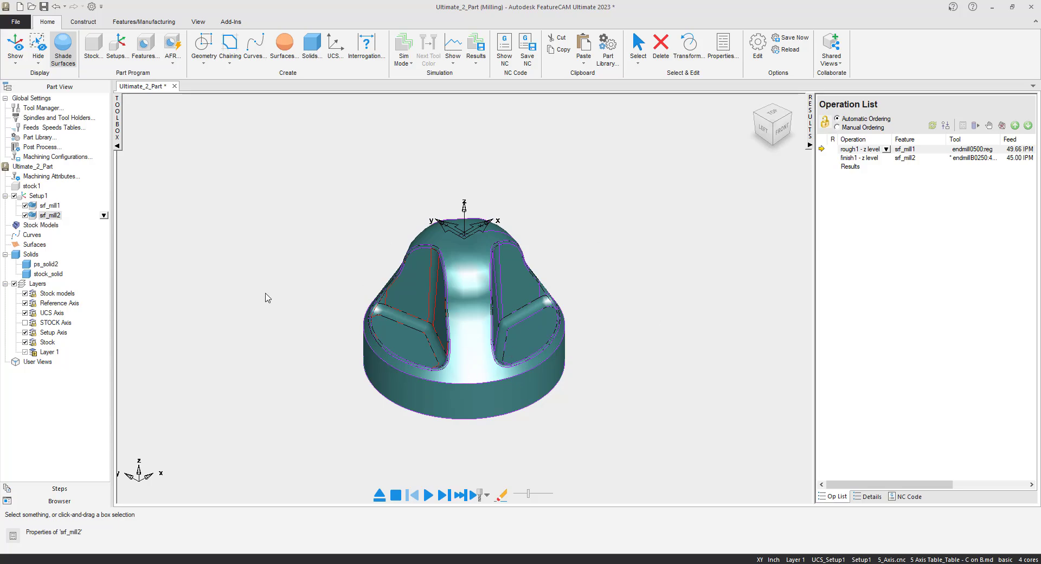
# Step: Add the part's outer domed face, face_340, as a check surface of srf_mill2
pyautogui.click(163, 254)
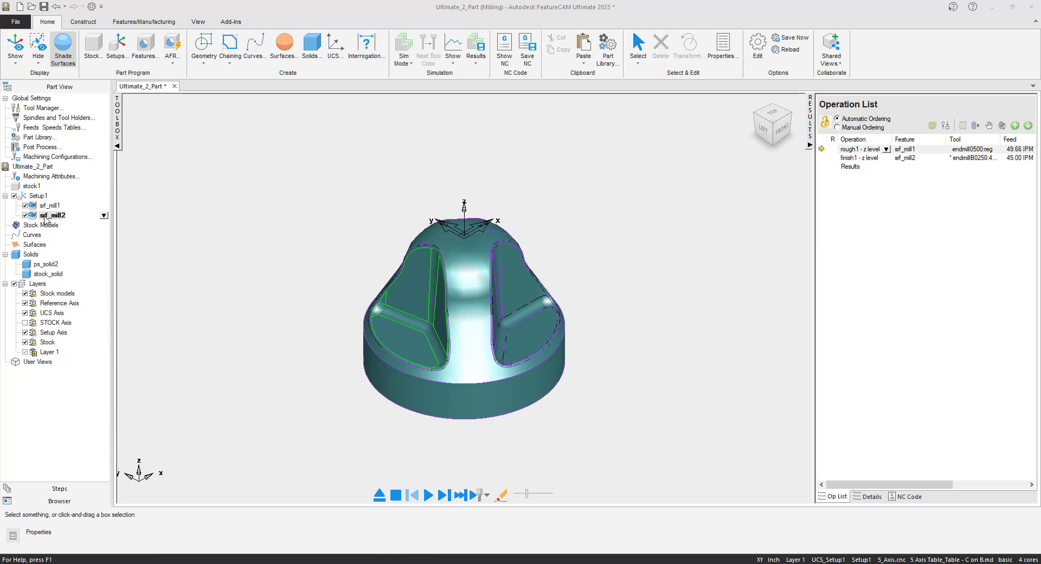
pyautogui.rightClick(55, 217)
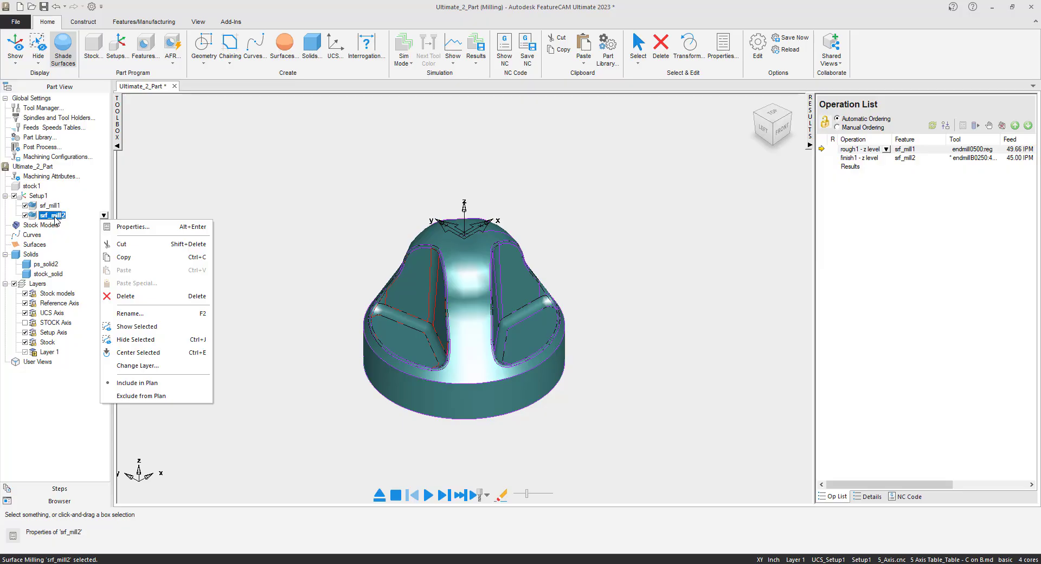
pyautogui.click(134, 230)
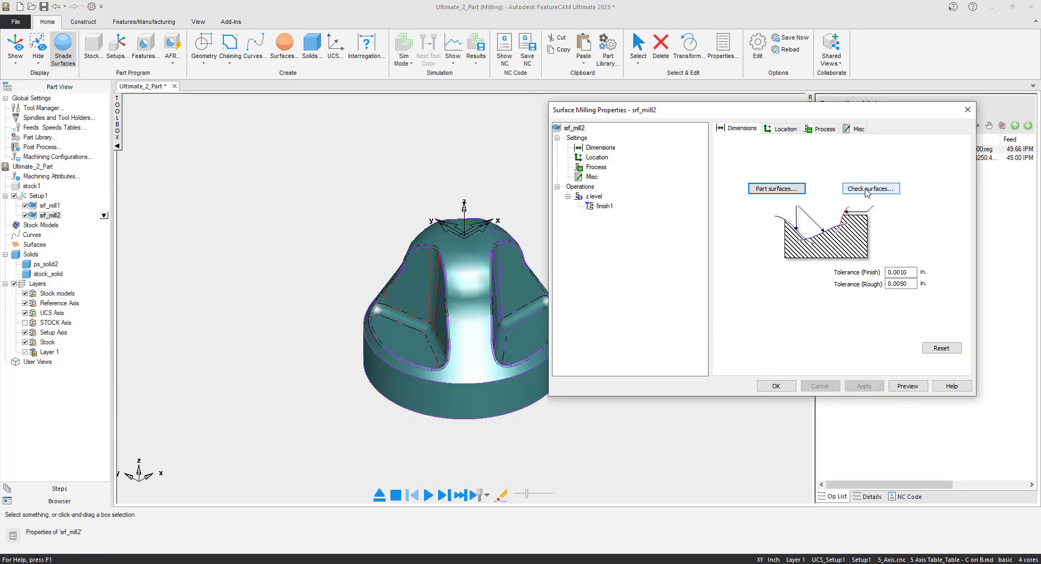
pyautogui.click(868, 189)
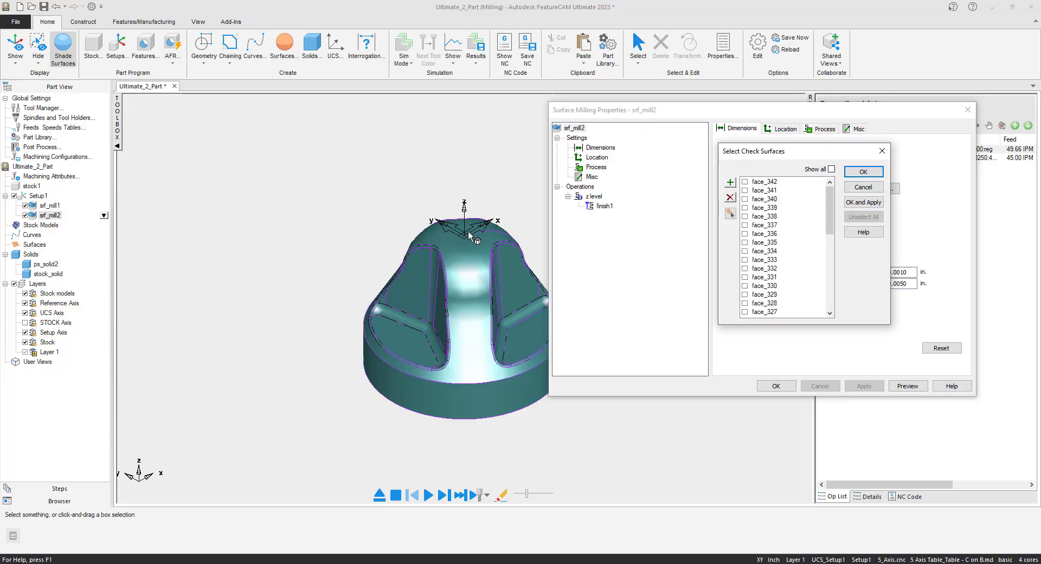
pyautogui.click(466, 251)
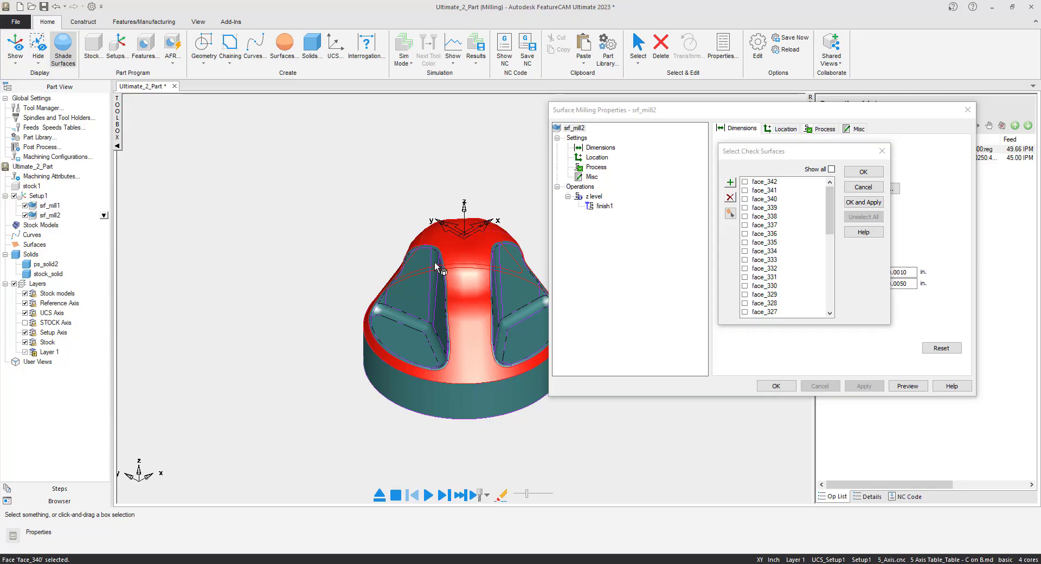
pyautogui.click(745, 199)
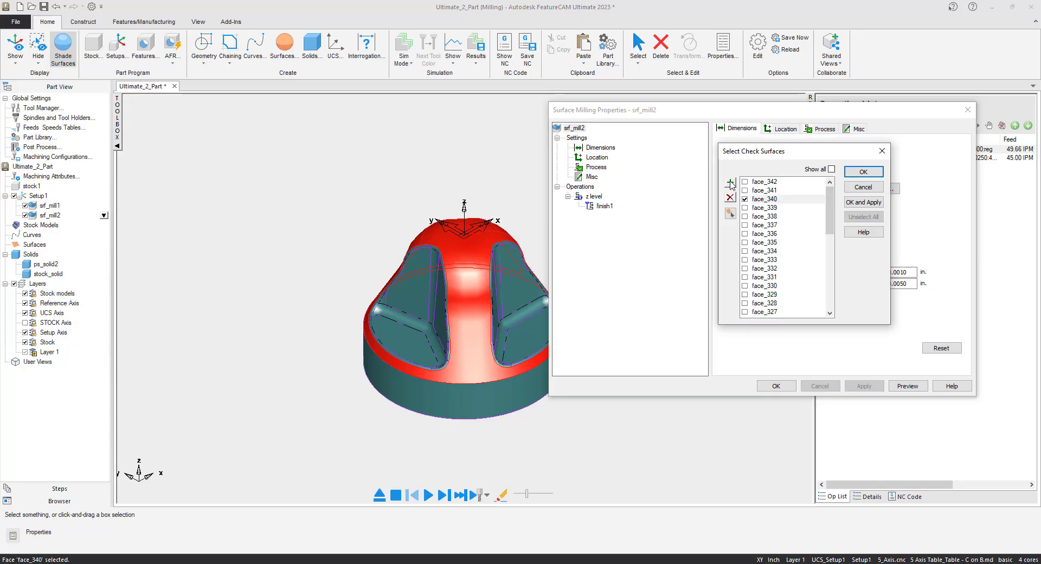
pyautogui.click(863, 203)
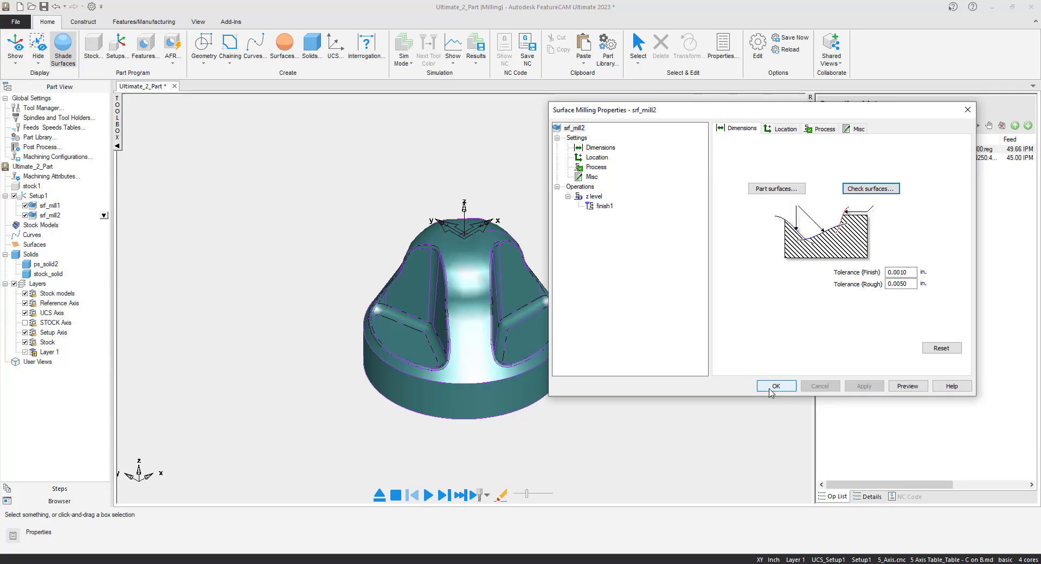
pyautogui.click(774, 386)
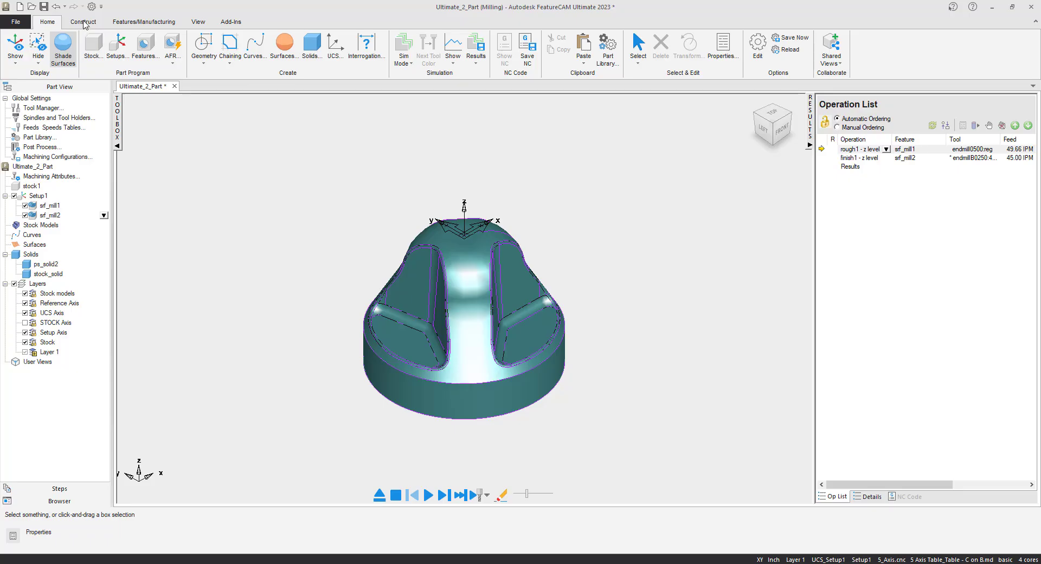
# Step: Create a construction point at X -1.5, Y 0, Z 0
pyautogui.click(83, 22)
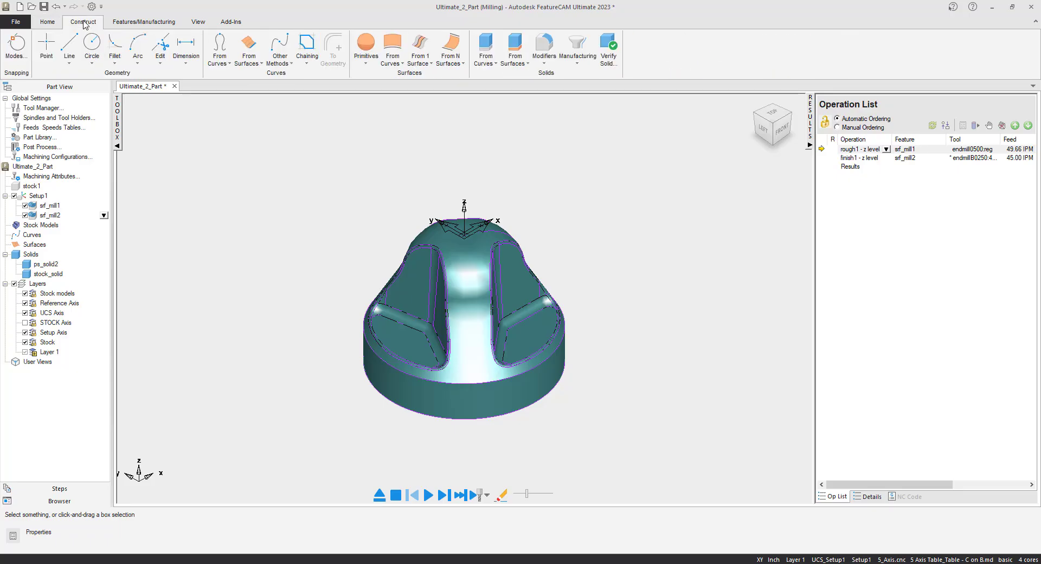
pyautogui.click(47, 50)
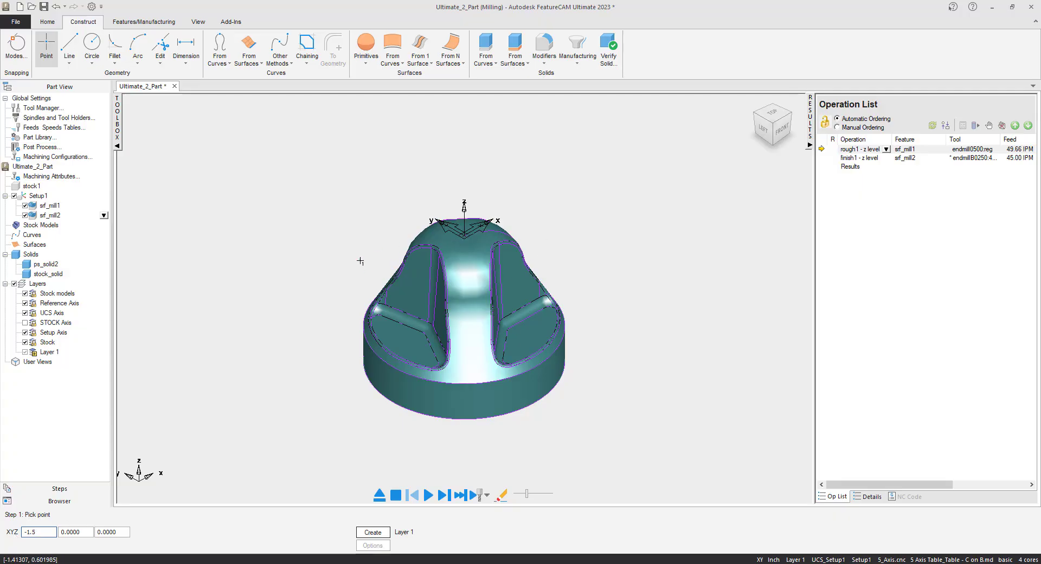
pyautogui.click(373, 532)
pyautogui.press('Escape')
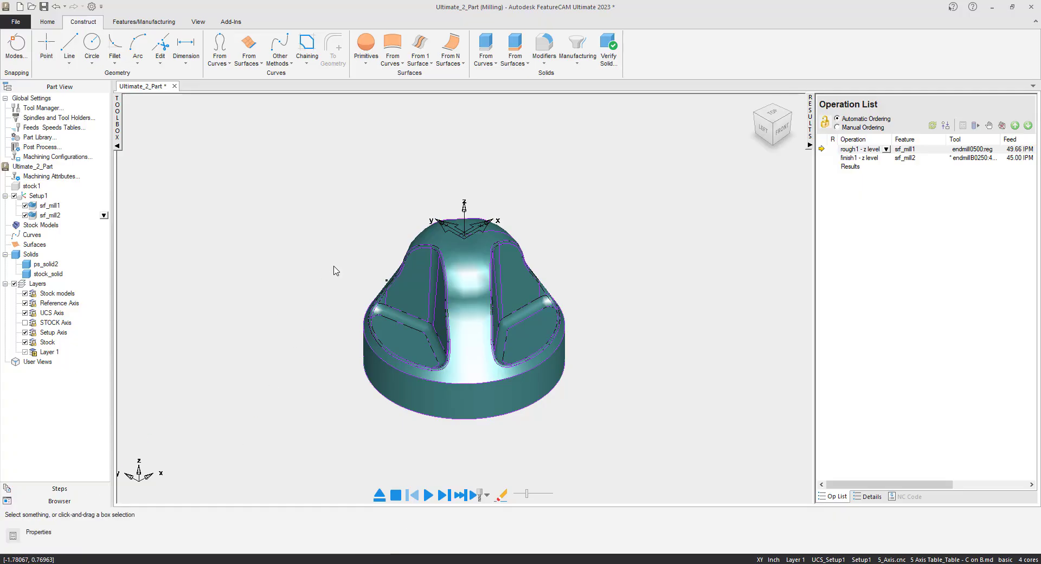
pyautogui.click(385, 280)
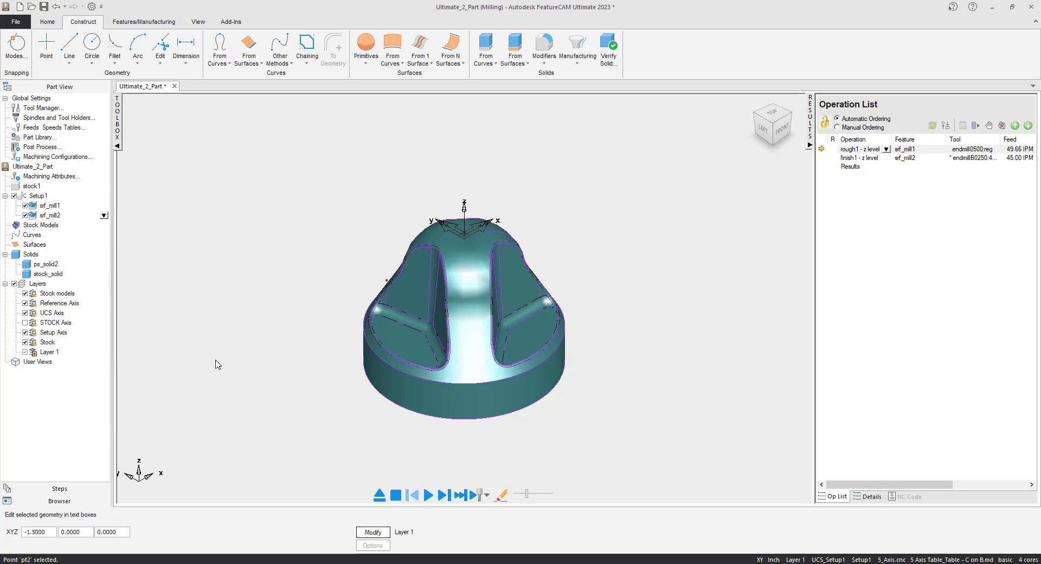
pyautogui.click(355, 204)
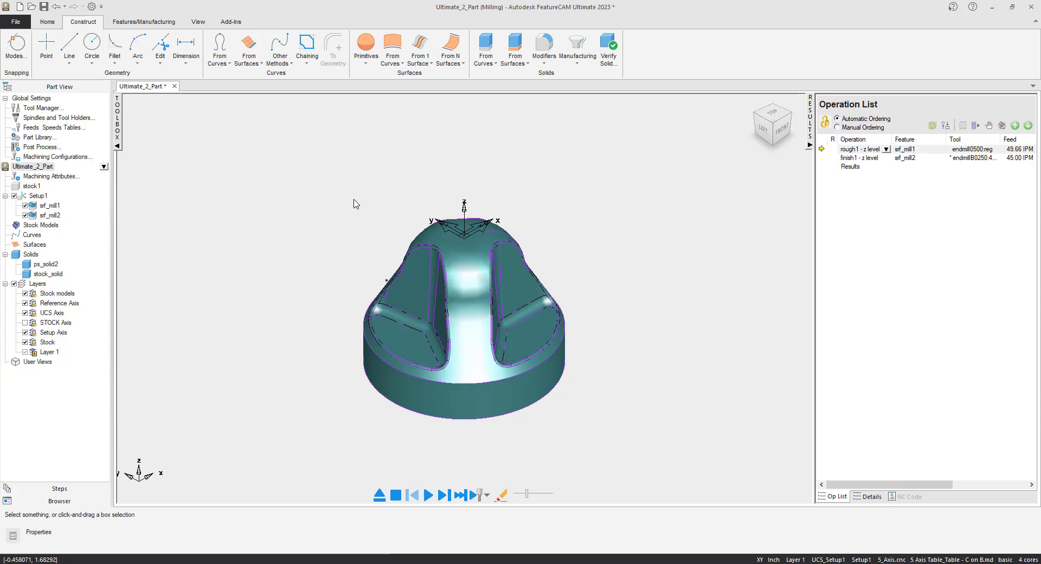
# Step: Set the multi-axis tool axis of srf_mill2's Z level operation to Other, From point, using point pt2
pyautogui.click(50, 215)
pyautogui.rightClick(52, 216)
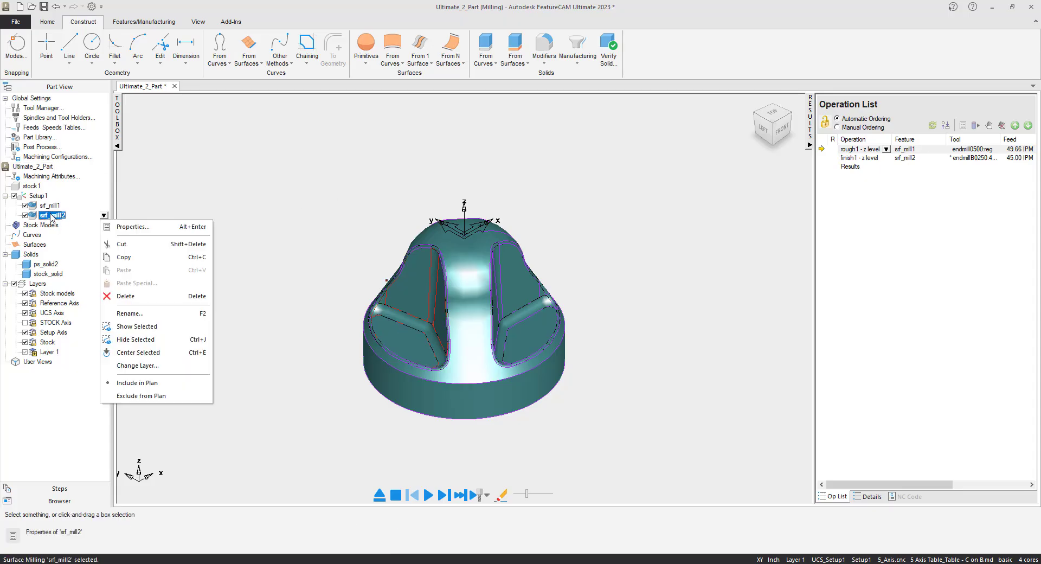
pyautogui.click(145, 230)
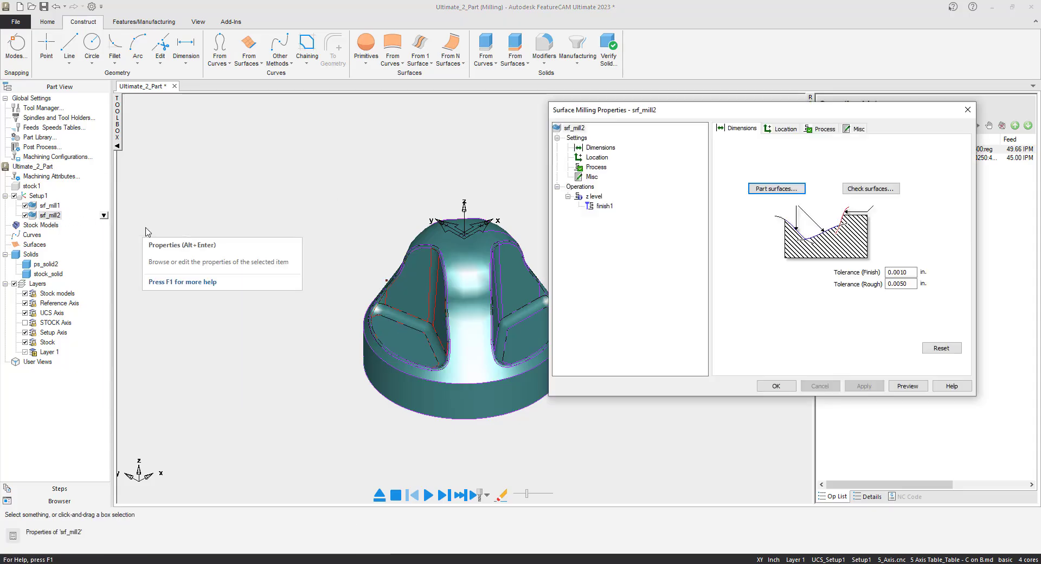
pyautogui.click(591, 197)
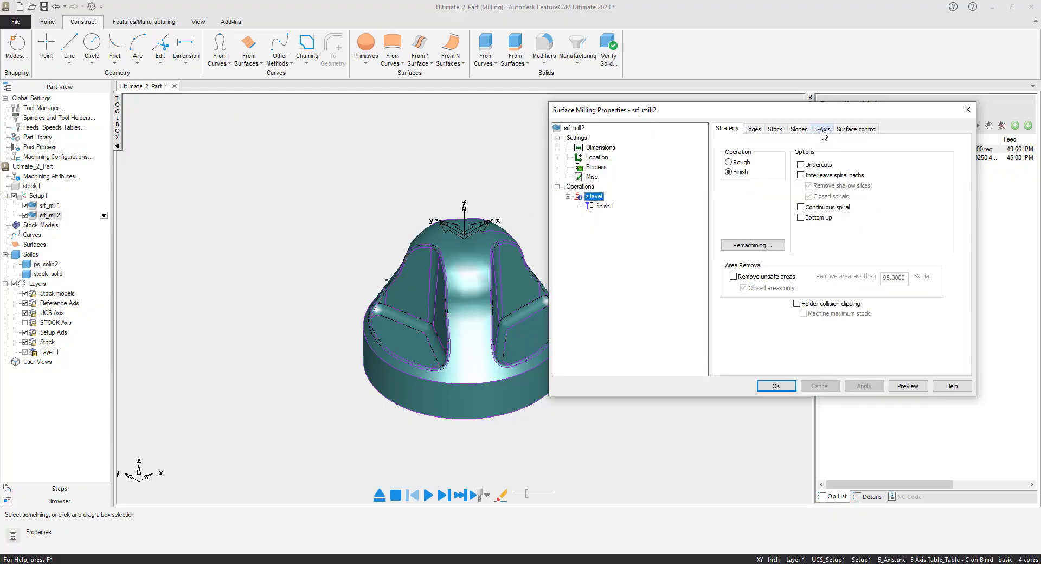
pyautogui.click(822, 129)
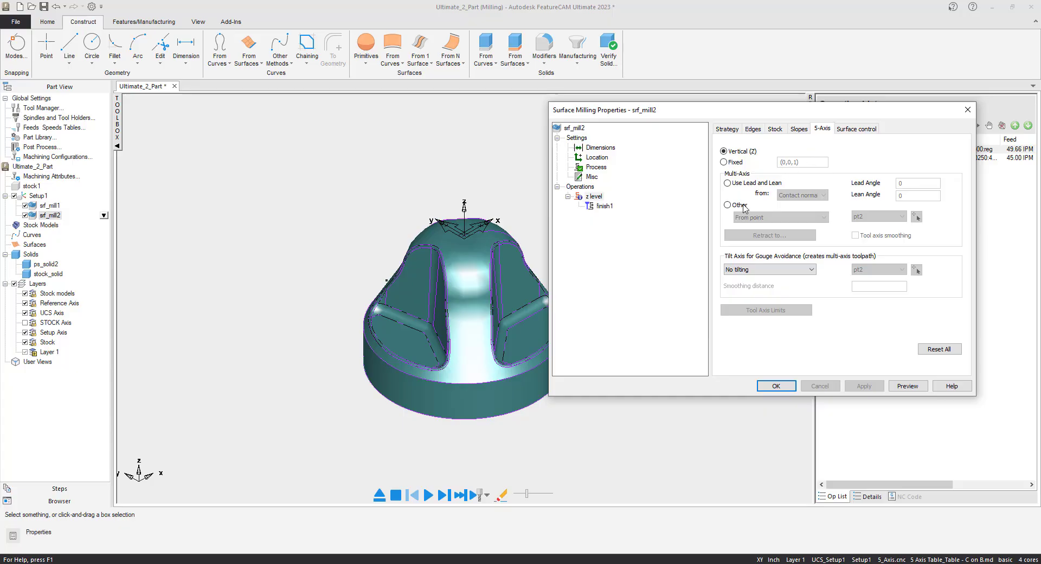
pyautogui.click(728, 206)
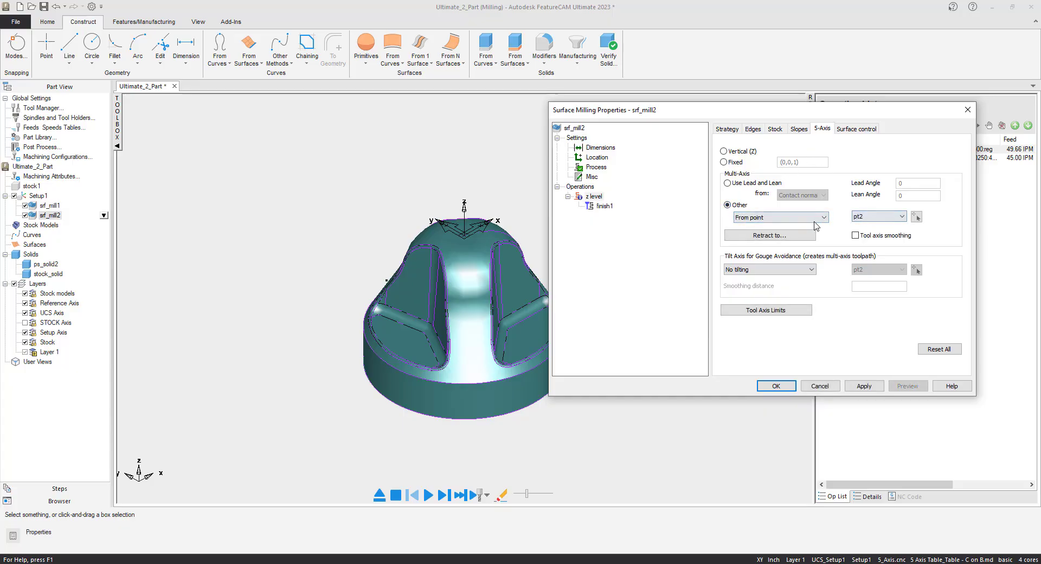
pyautogui.click(903, 217)
pyautogui.click(864, 228)
pyautogui.click(863, 387)
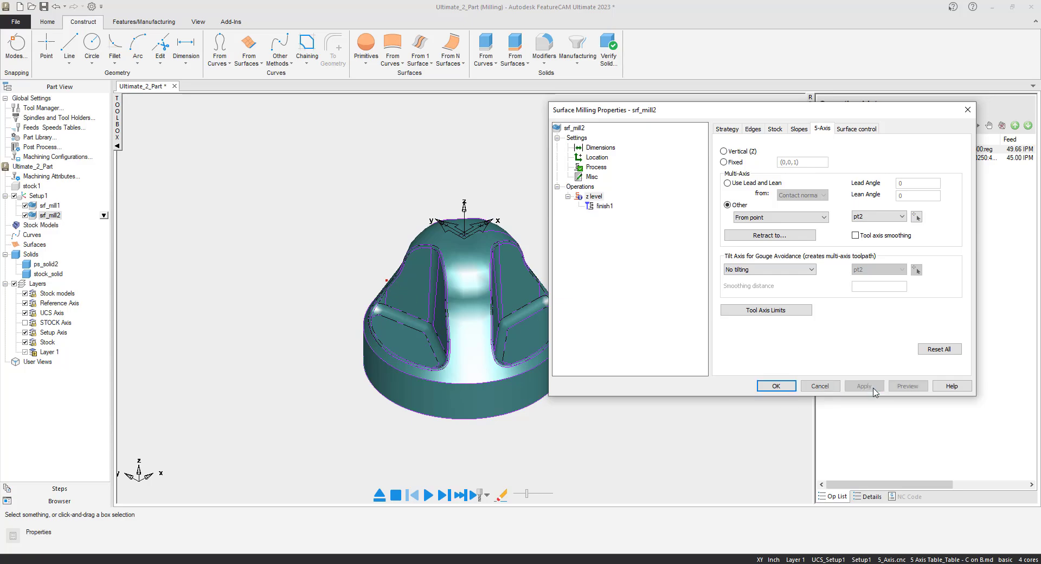
pyautogui.click(772, 386)
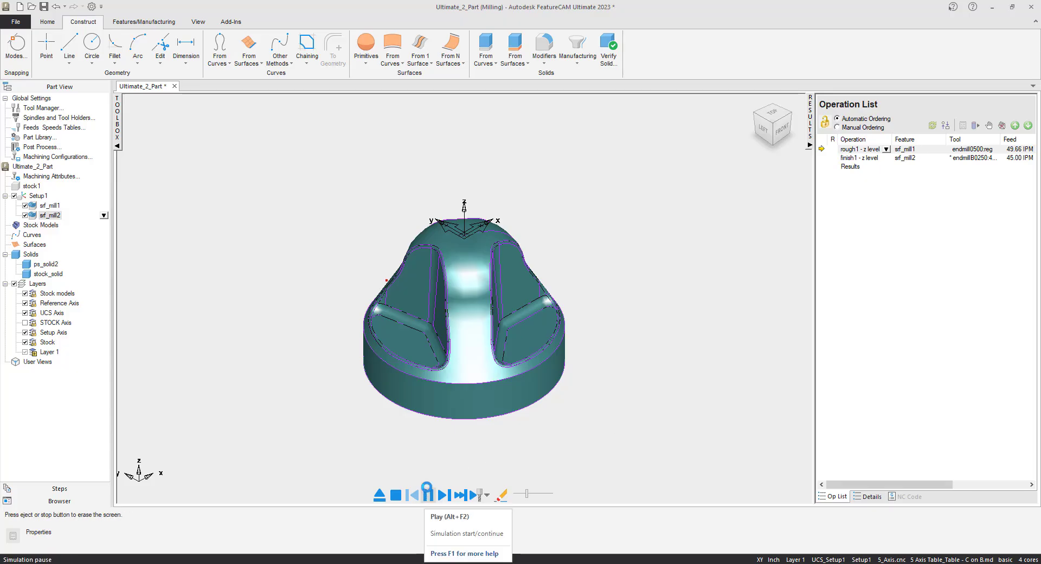
# Step: Simulate the toolpaths at a faster speed, examine the finish left in the first pocket, and close the simulation
pyautogui.click(428, 494)
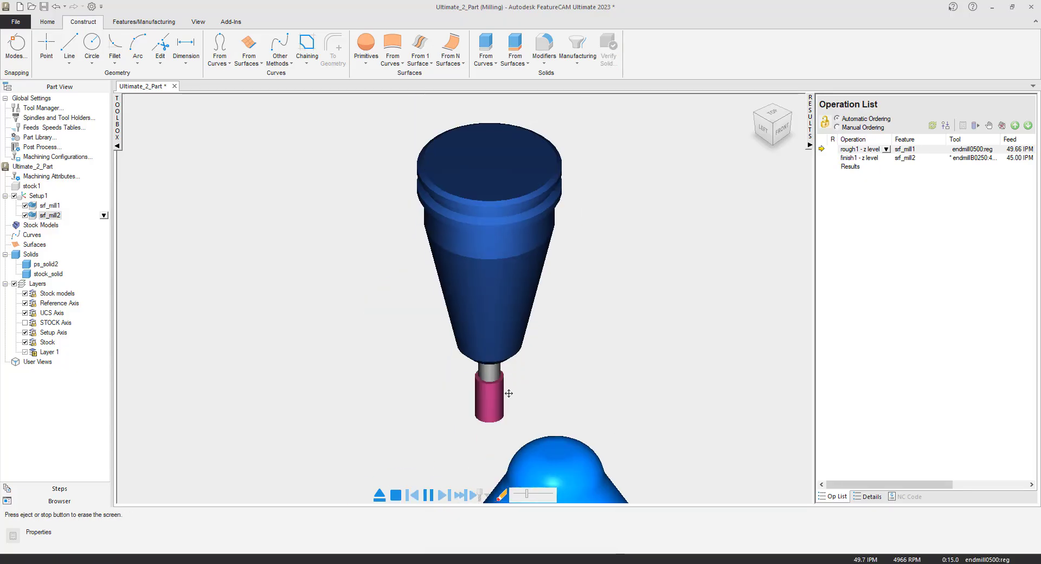
pyautogui.scroll(-5, 508, 392)
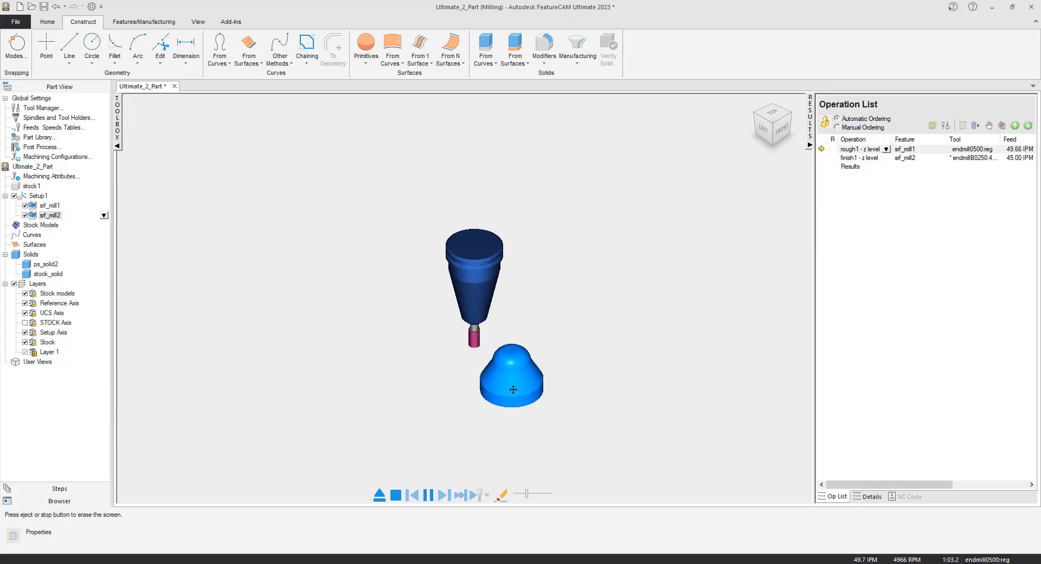
pyautogui.moveTo(529, 495); pyautogui.dragTo(539, 497)
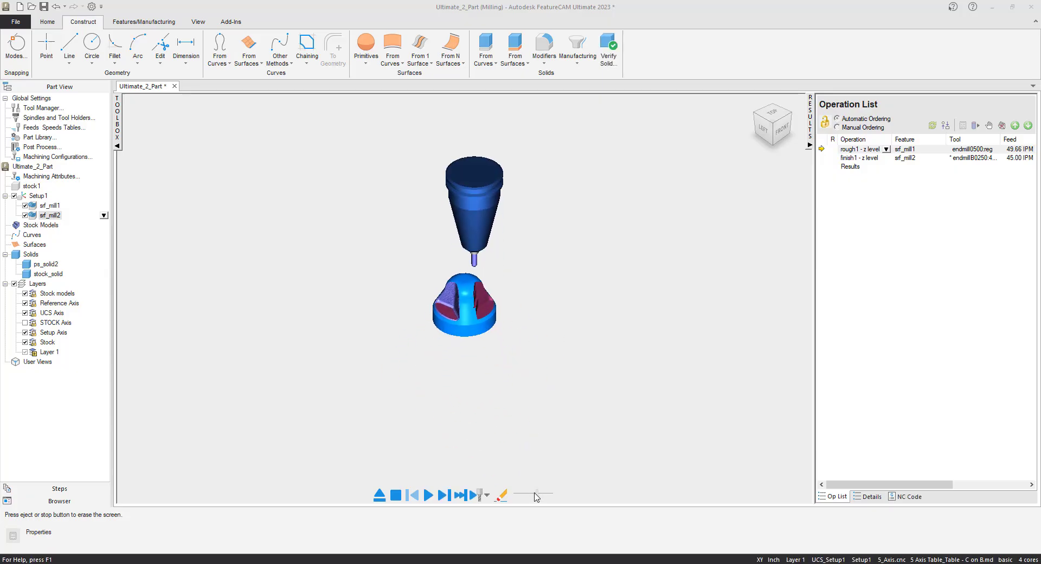
pyautogui.scroll(10, 435, 312)
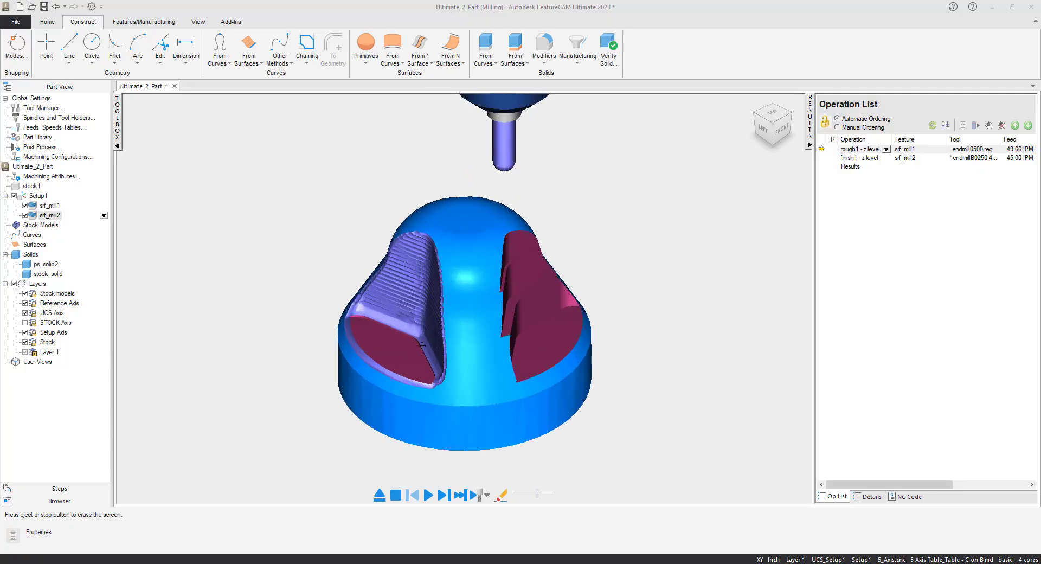
pyautogui.moveTo(477, 331); pyautogui.dragTo(488, 322, button='middle')
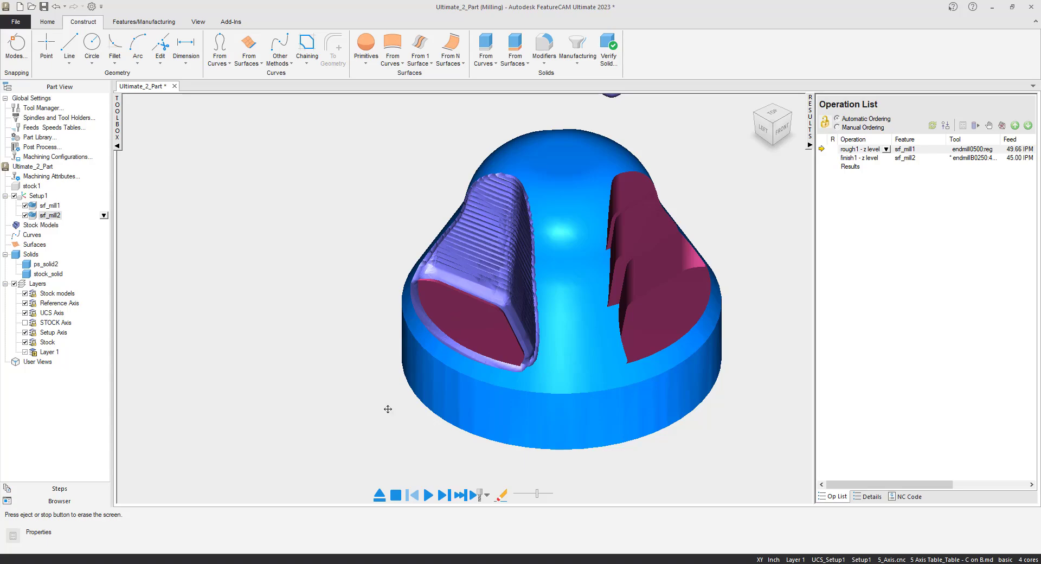
pyautogui.click(380, 495)
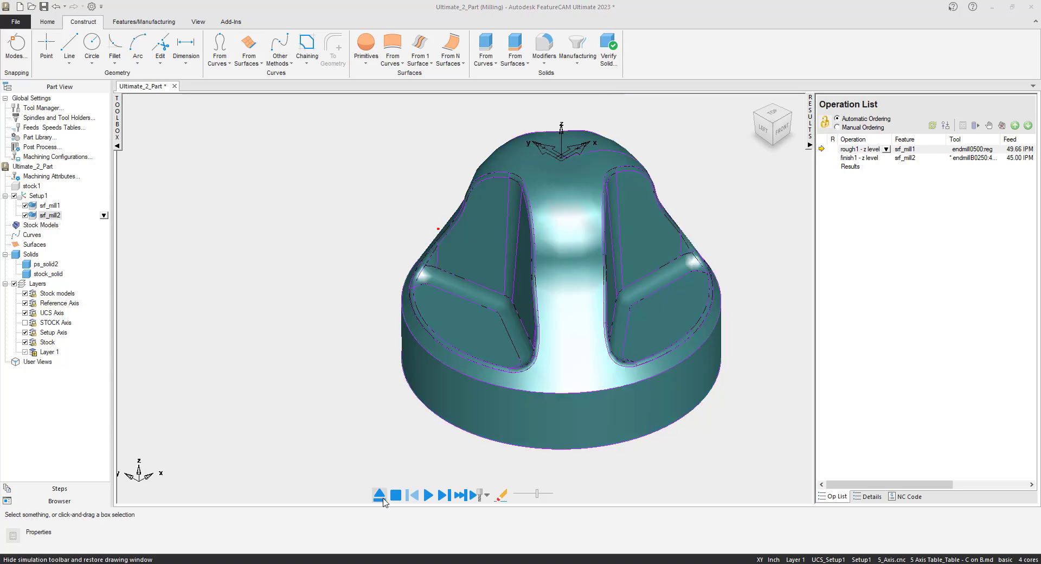
# Step: Enable interleaved spiral paths in the strategy of srf_mill2's Z level operation
pyautogui.rightClick(52, 217)
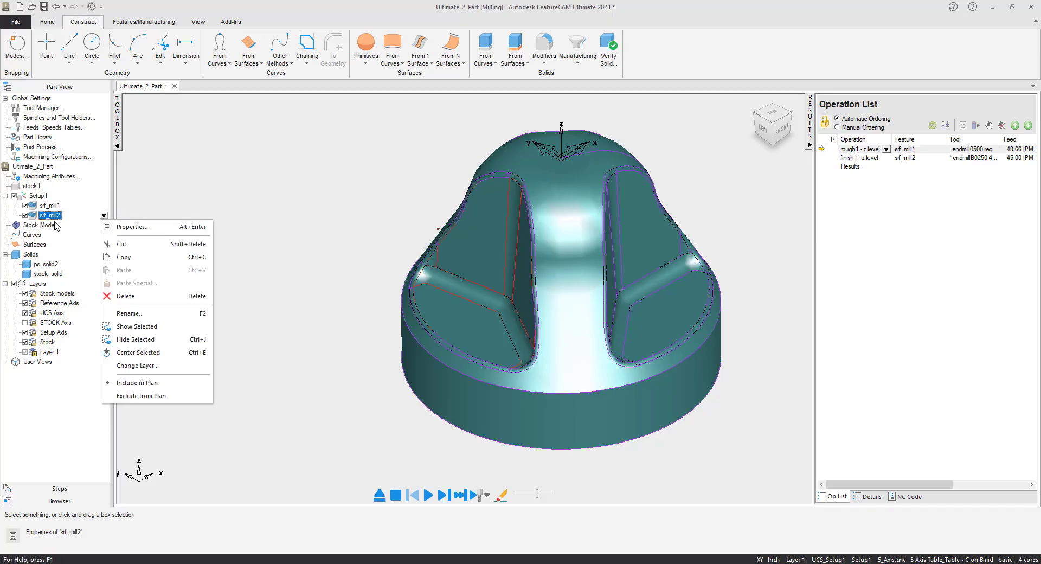
pyautogui.click(128, 229)
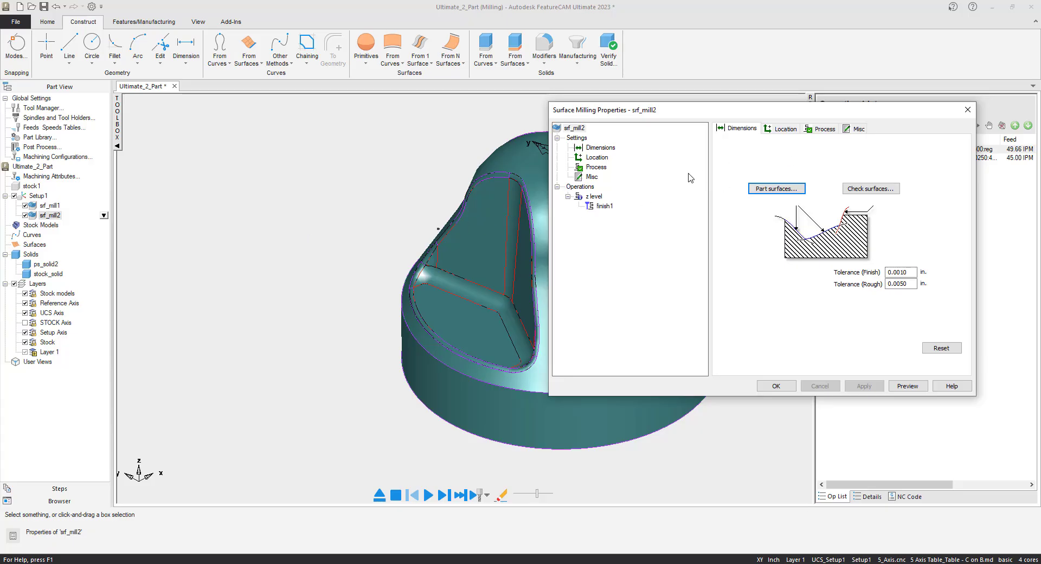
pyautogui.click(595, 197)
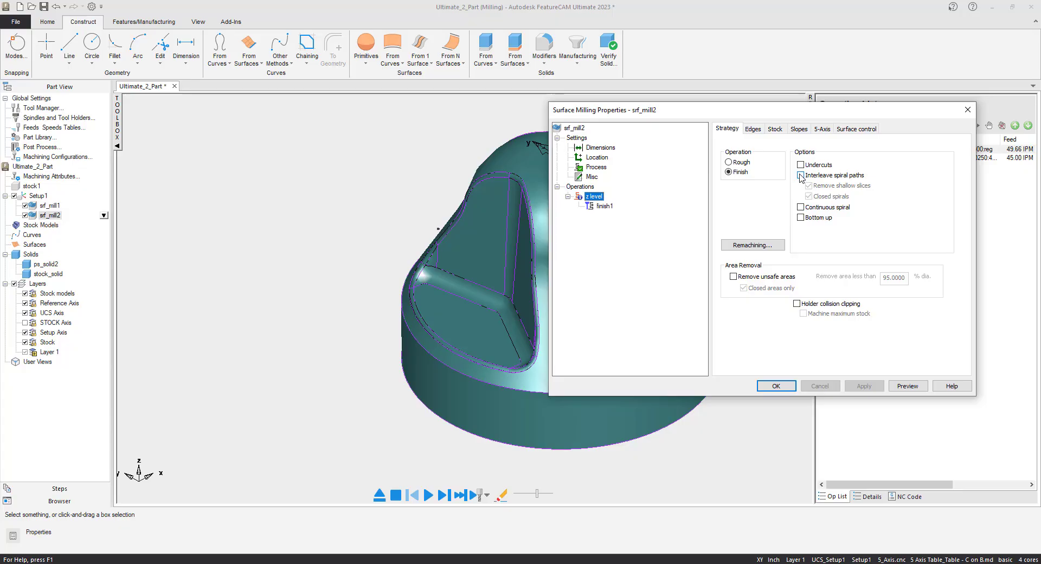
pyautogui.click(801, 176)
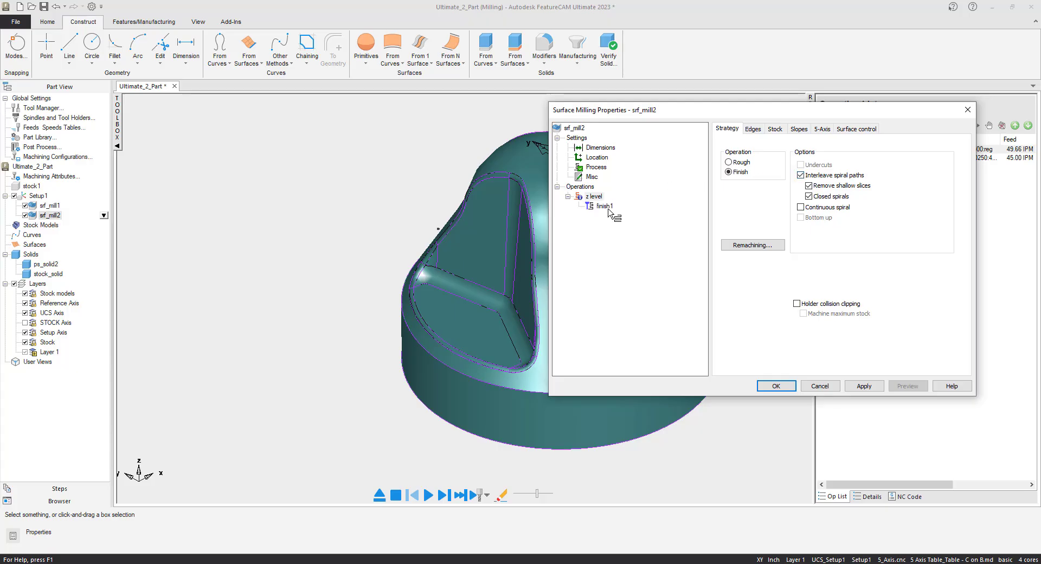
pyautogui.click(864, 387)
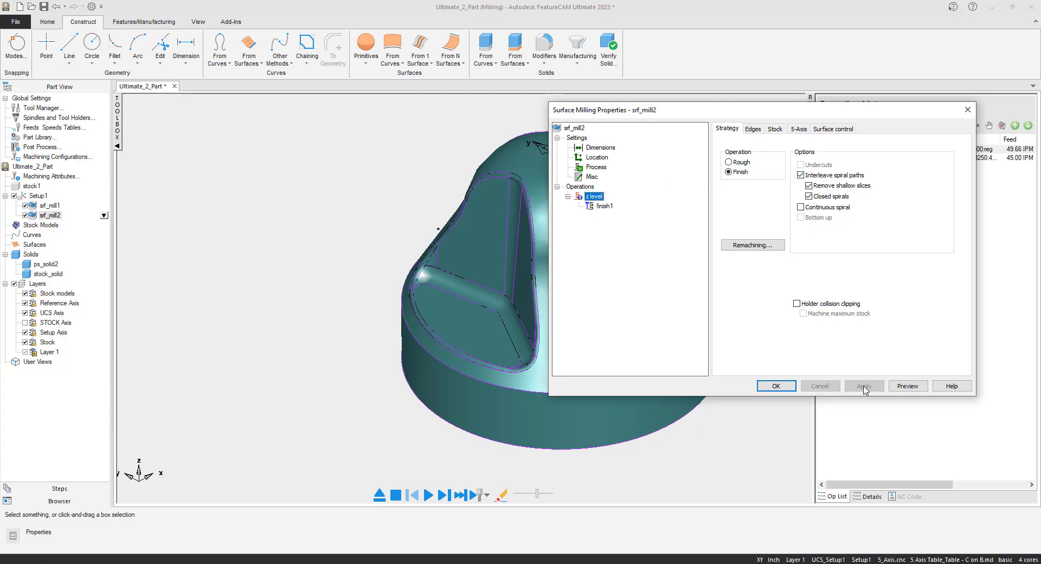
# Step: Set the Z increment of srf_mill2's finish1 pass to .010 and accept the feature properties
pyautogui.click(604, 206)
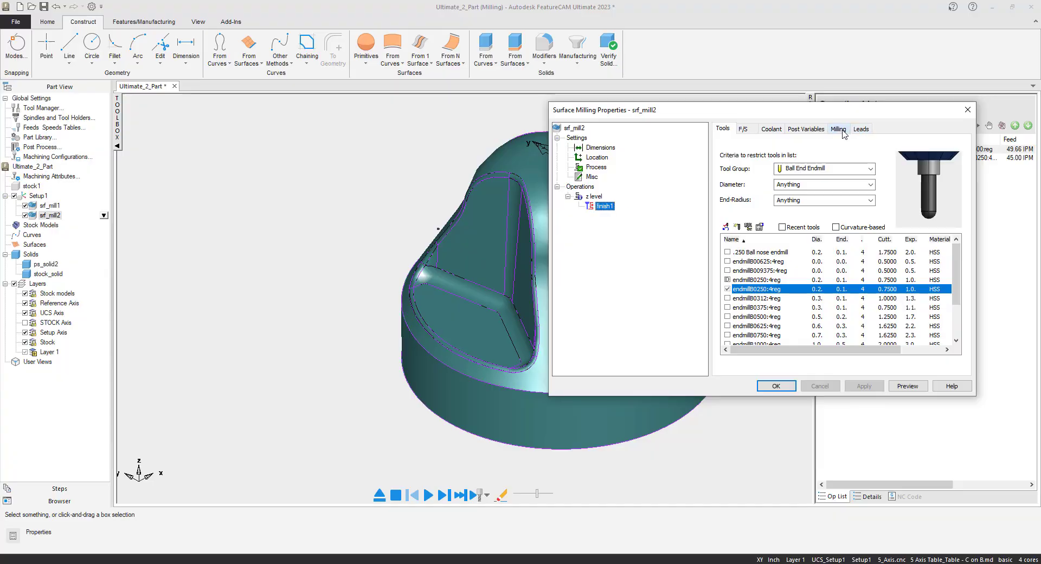
pyautogui.click(839, 130)
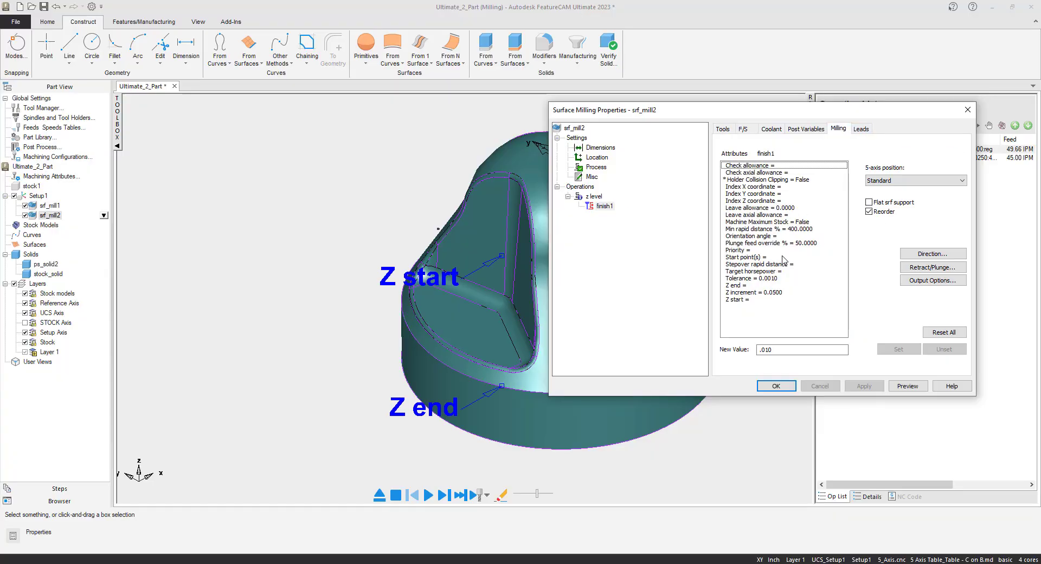
pyautogui.click(773, 294)
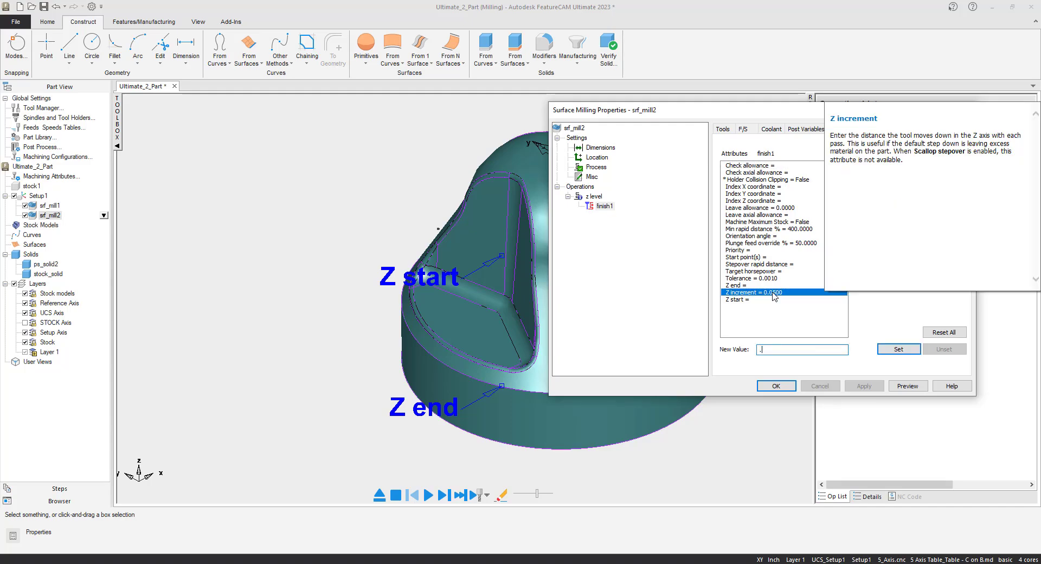
pyautogui.click(895, 349)
pyautogui.click(865, 386)
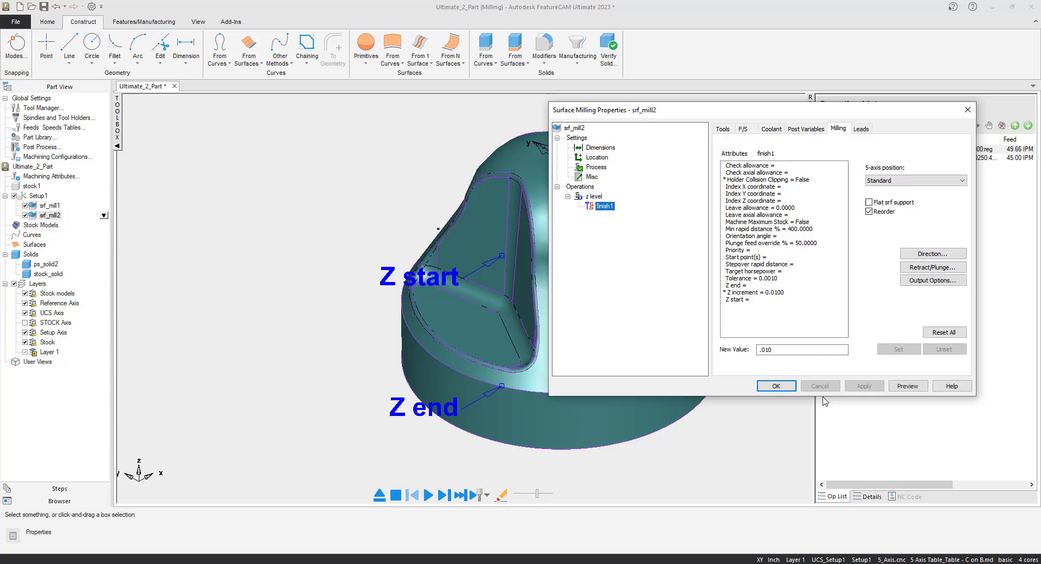
pyautogui.click(775, 386)
# Step: Simulate the roughing and Z Level finish, pausing during the finish to inspect the tool's tilt against the part
pyautogui.scroll(-5, 578, 265)
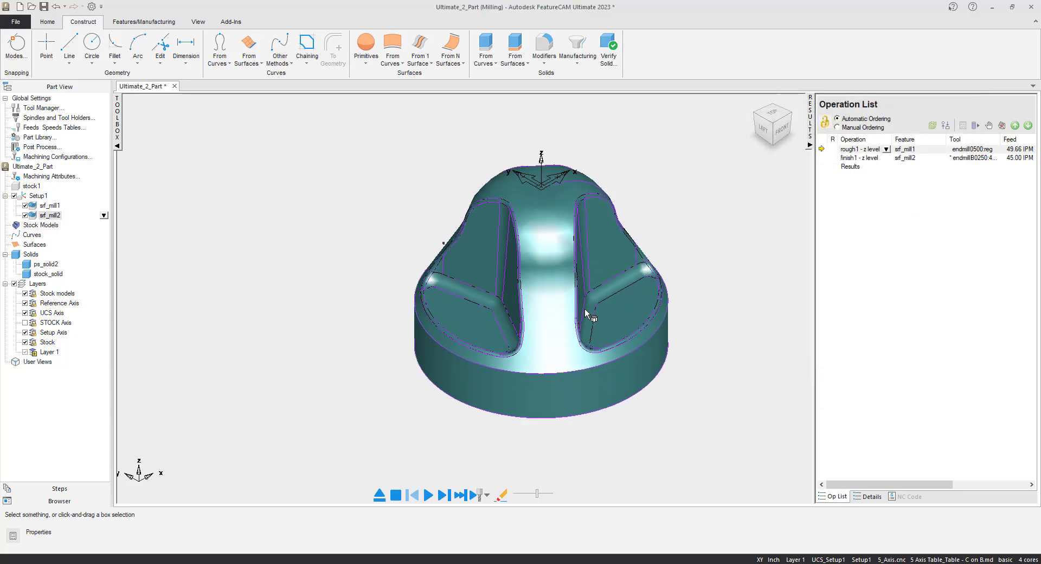
pyautogui.click(428, 495)
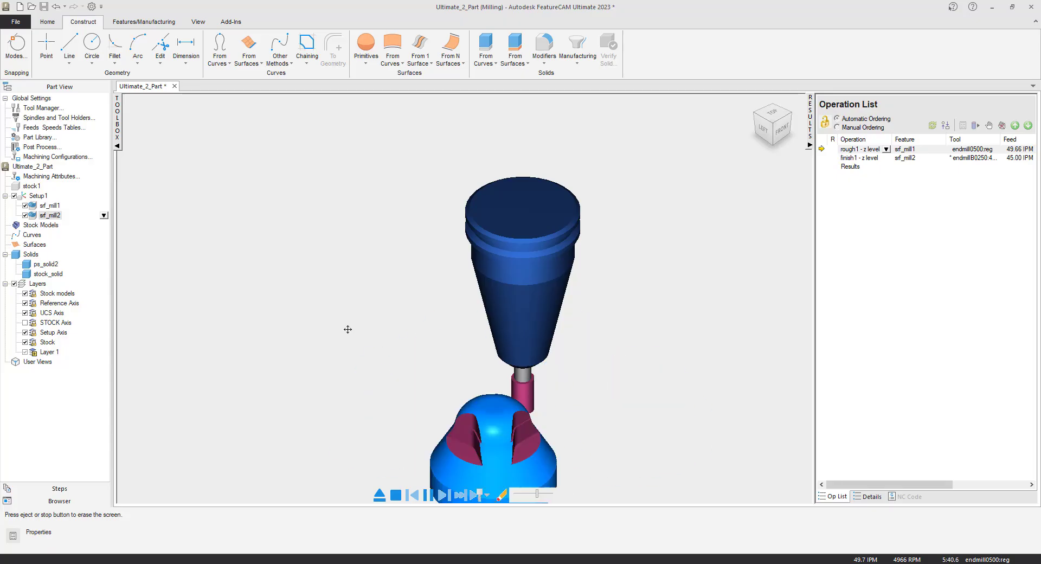
pyautogui.scroll(-5, 348, 329)
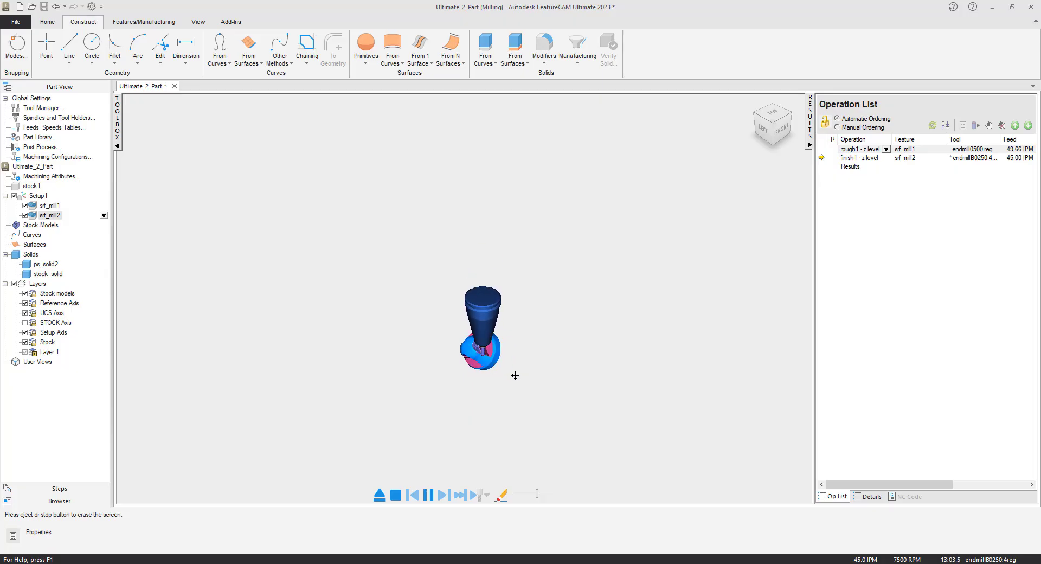
pyautogui.moveTo(504, 348)
pyautogui.mouseDown(button='middle')
pyautogui.moveTo(525, 349)
pyautogui.moveTo(509, 353)
pyautogui.mouseUp(button='middle')
pyautogui.scroll(5, 508, 358)
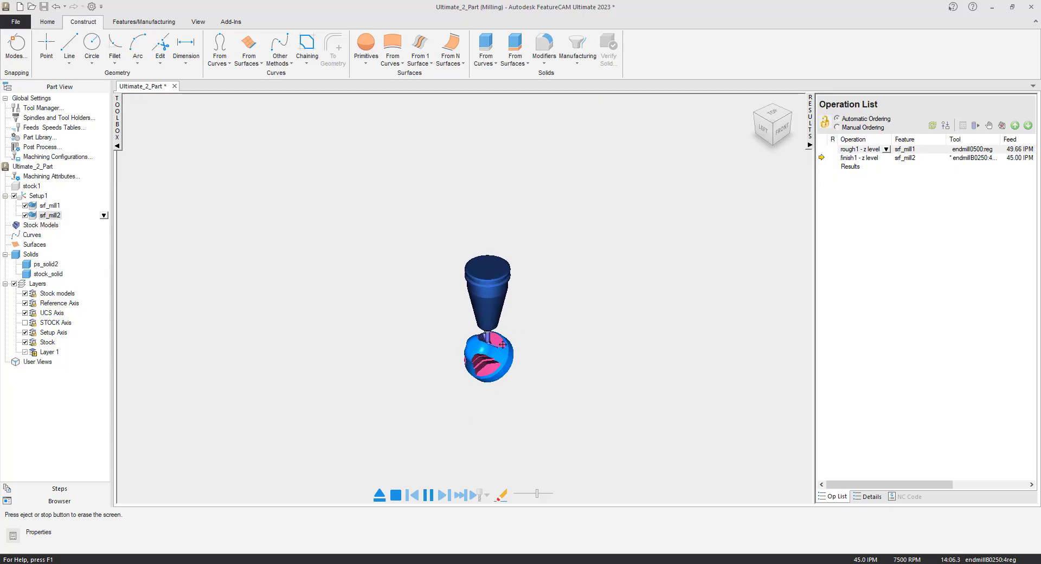
pyautogui.moveTo(512, 399); pyautogui.dragTo(539, 349, button='middle')
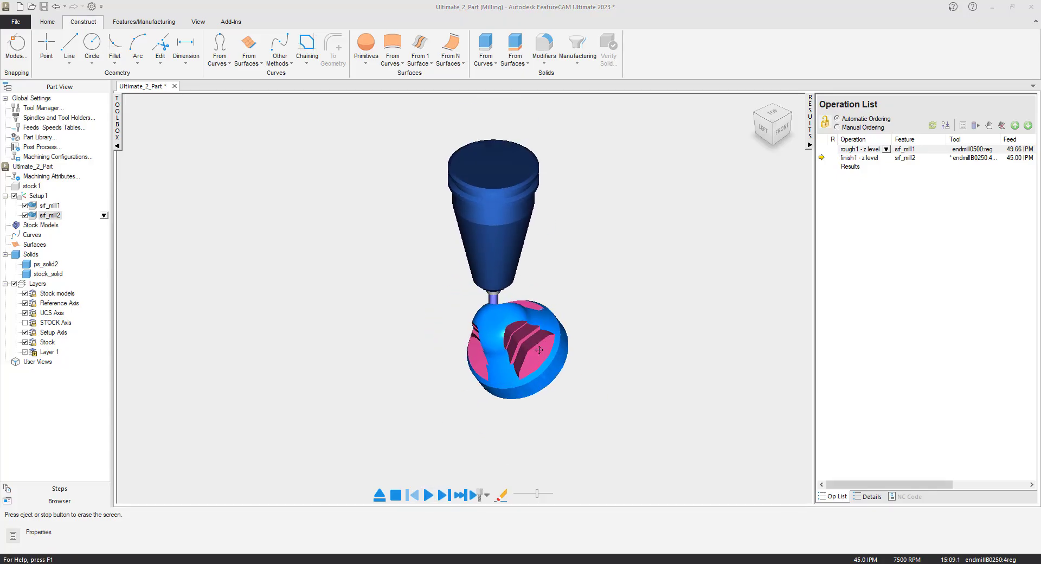
pyautogui.moveTo(490, 394); pyautogui.dragTo(431, 510, button='middle')
# Step: Resume the simulation, watching the holder clearance in the pocket at a slower speed before speeding up the rest
pyautogui.click(428, 496)
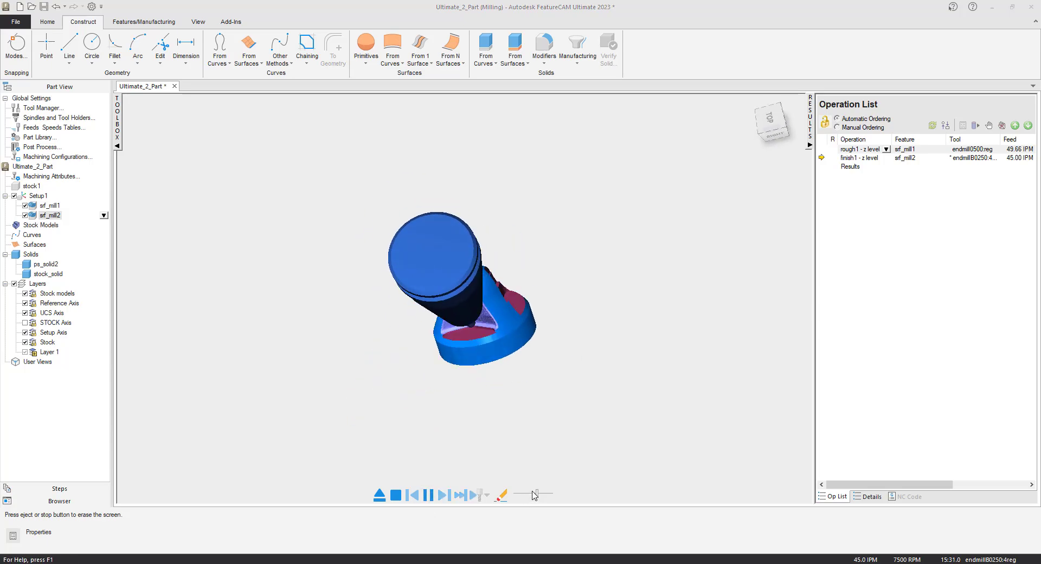
pyautogui.scroll(3, 454, 350)
pyautogui.moveTo(454, 350); pyautogui.dragTo(472, 384, button='middle')
pyautogui.moveTo(538, 494)
pyautogui.mouseDown()
pyautogui.moveTo(520, 499)
pyautogui.moveTo(530, 505)
pyautogui.mouseUp()
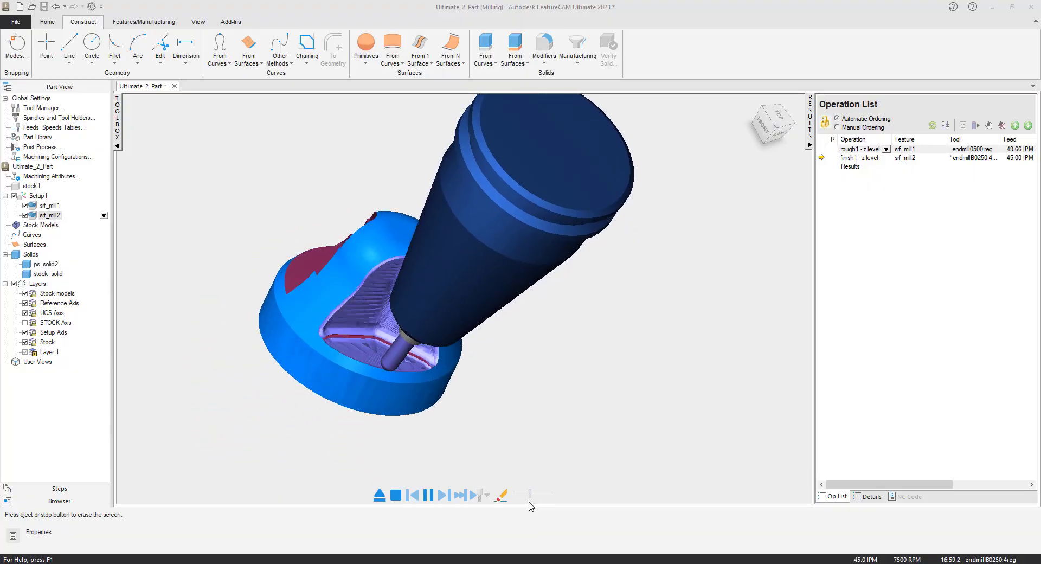
pyautogui.moveTo(531, 505); pyautogui.dragTo(535, 508)
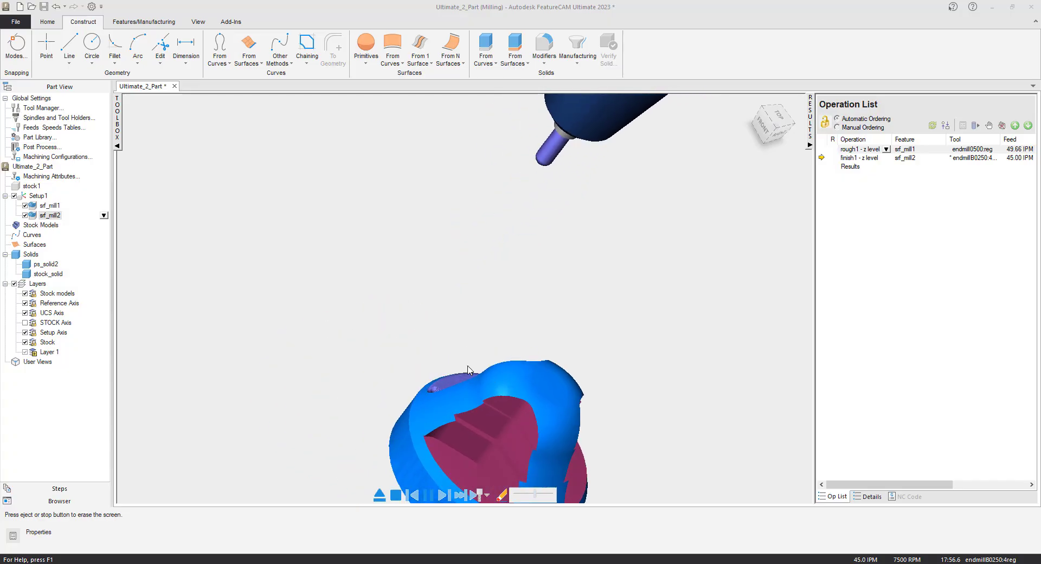
# Step: Examine the simulated finish of the machined pocket from several sides and close the simulation
pyautogui.click(764, 126)
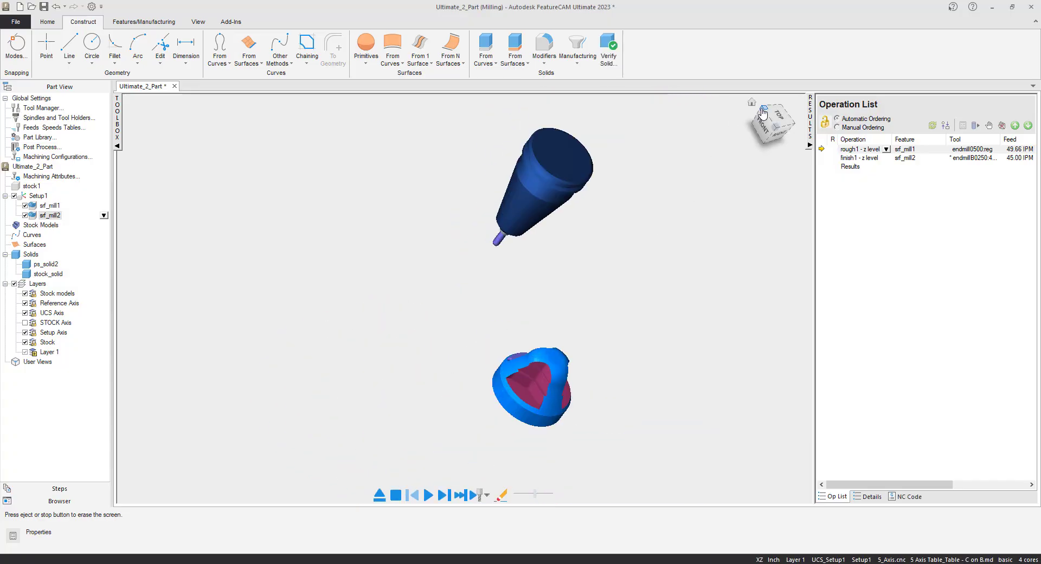
pyautogui.scroll(5, 428, 371)
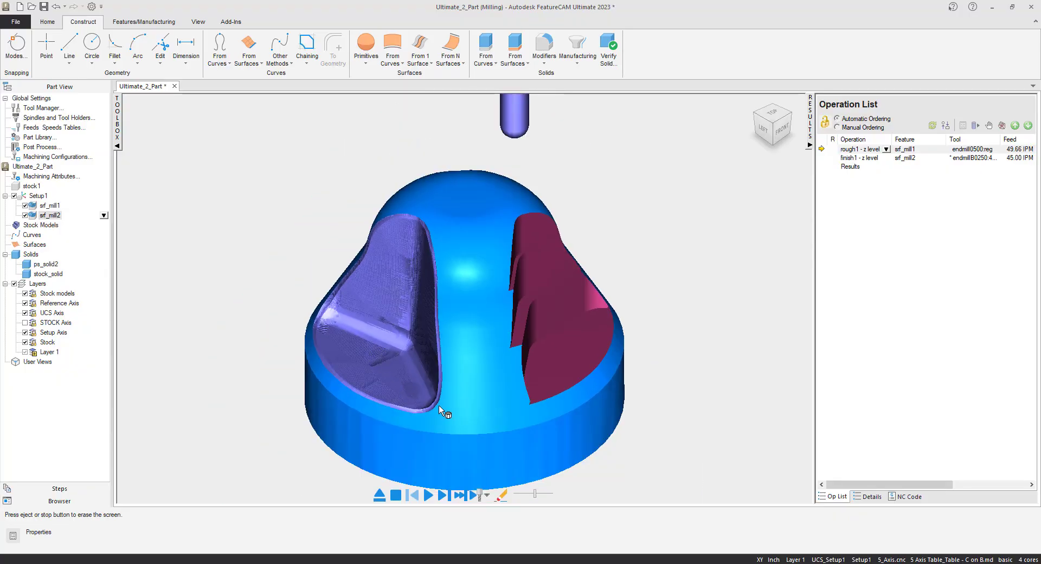
pyautogui.moveTo(438, 405); pyautogui.dragTo(456, 262, button='middle')
pyautogui.scroll(5, 530, 401)
pyautogui.scroll(-5, 529, 401)
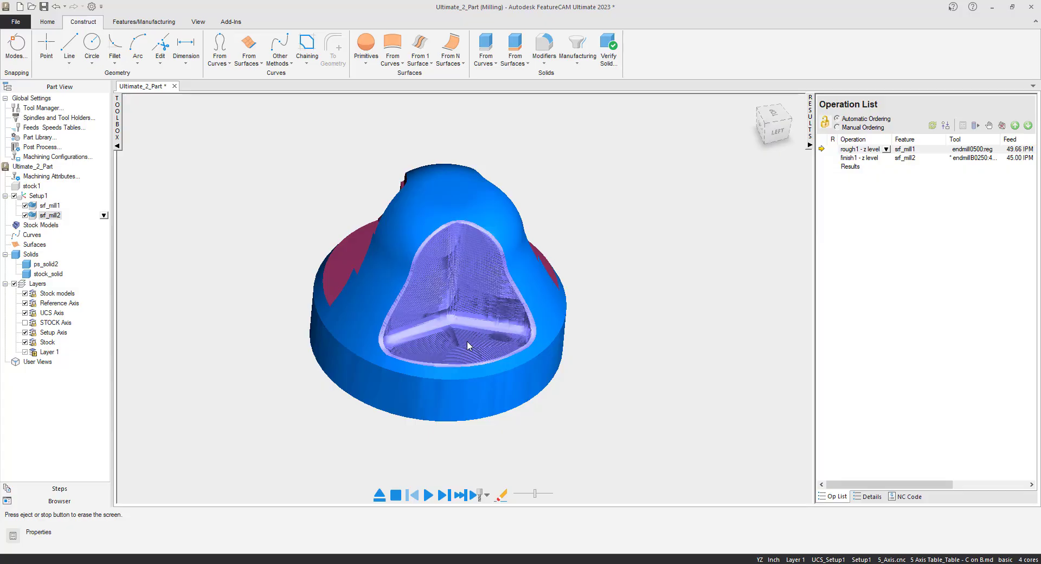
pyautogui.moveTo(490, 372); pyautogui.dragTo(619, 415, button='middle')
pyautogui.moveTo(576, 451); pyautogui.dragTo(560, 257)
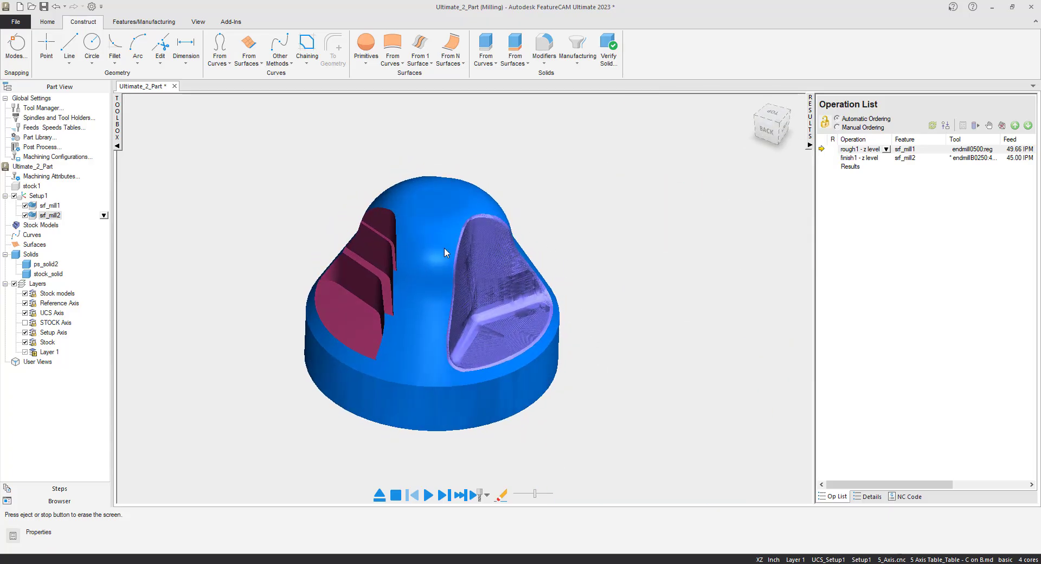
pyautogui.click(383, 491)
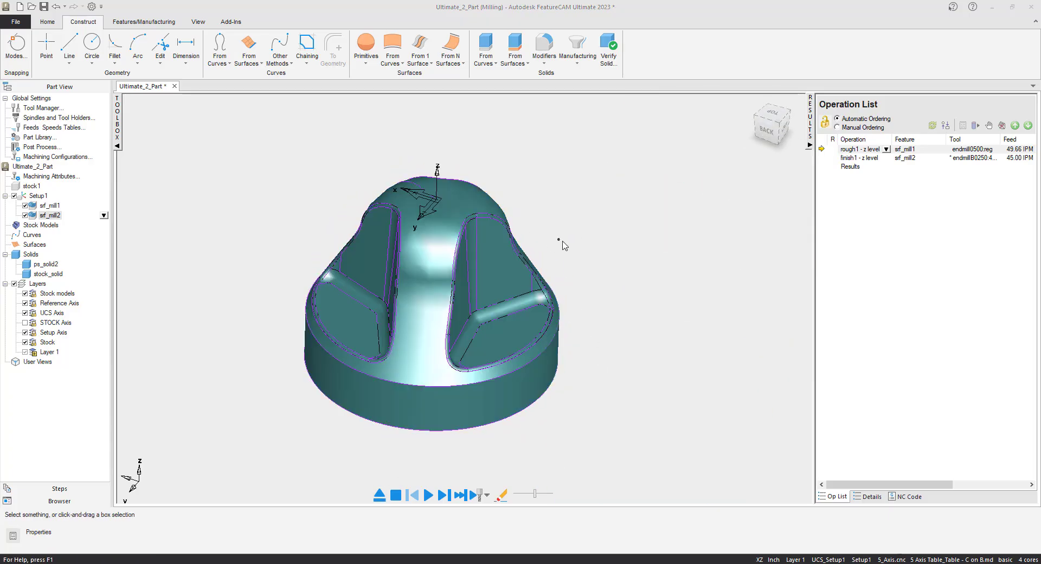
# Step: Create a point at X 0, Y 0, Z -2.1000, centred on the part's axis at its base
pyautogui.click(561, 240)
pyautogui.moveTo(463, 202); pyautogui.dragTo(496, 242, button='middle')
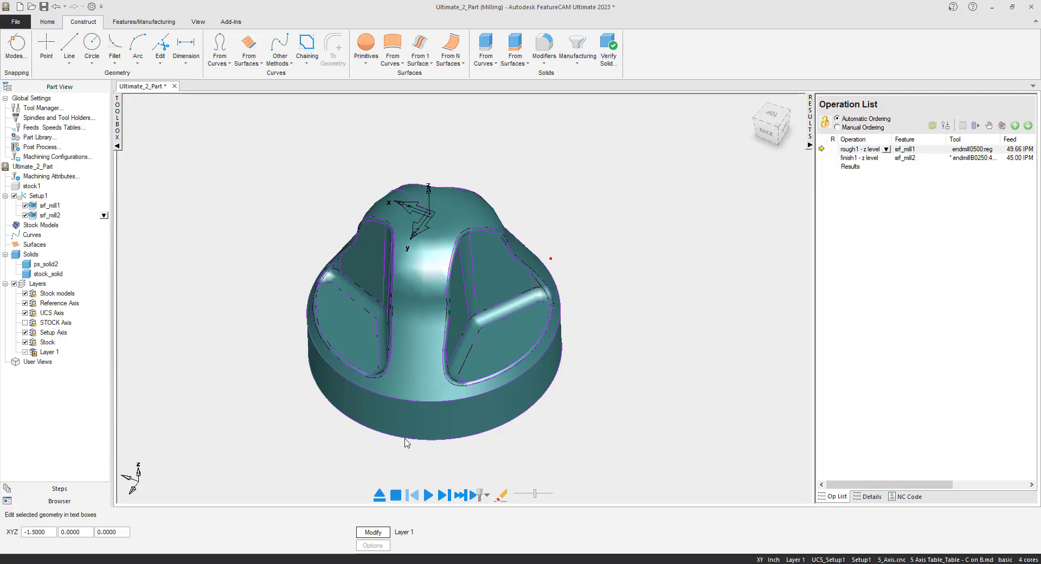
pyautogui.click(790, 111)
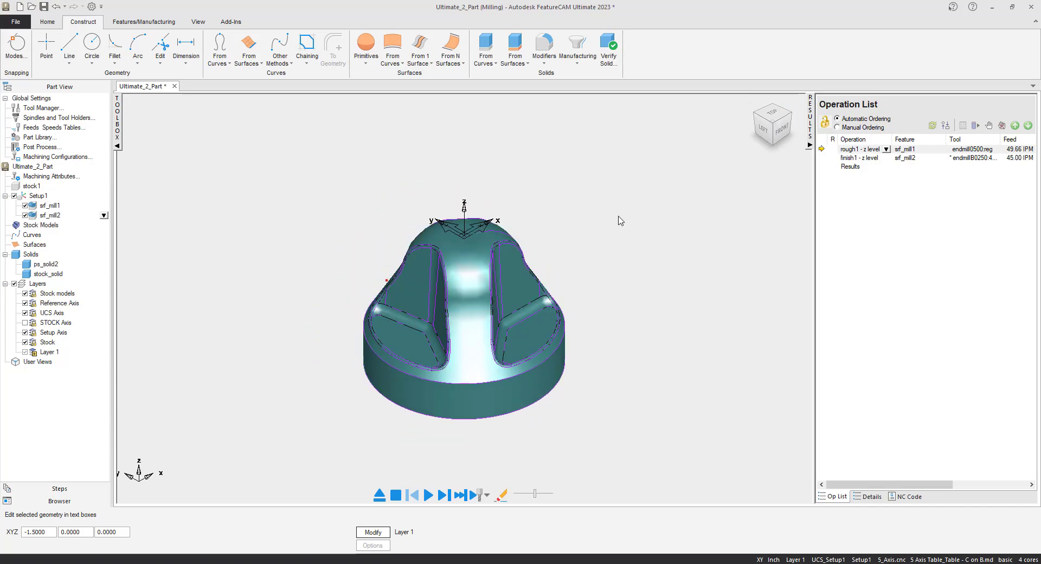
pyautogui.click(329, 462)
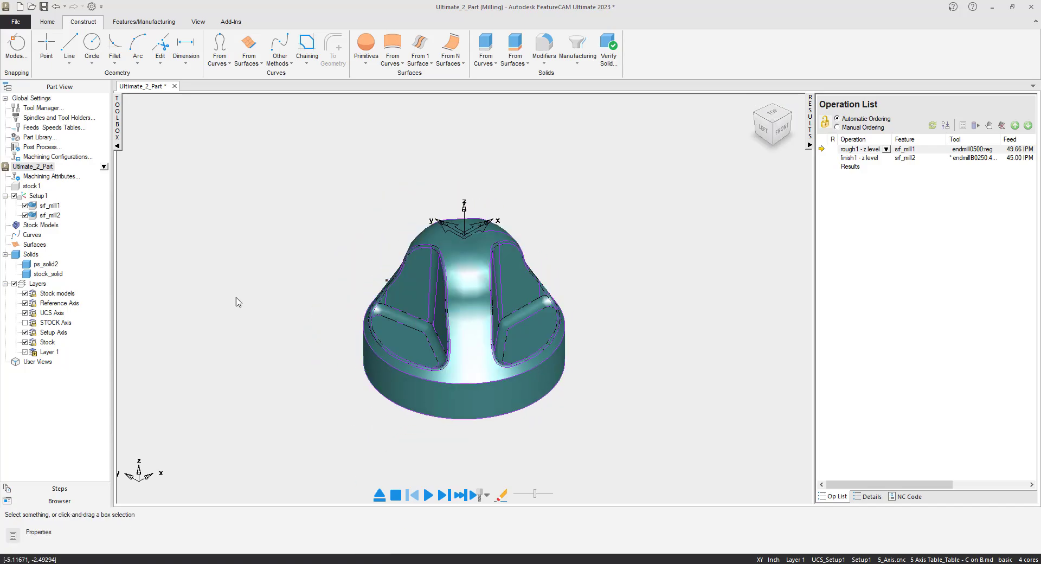
pyautogui.click(47, 52)
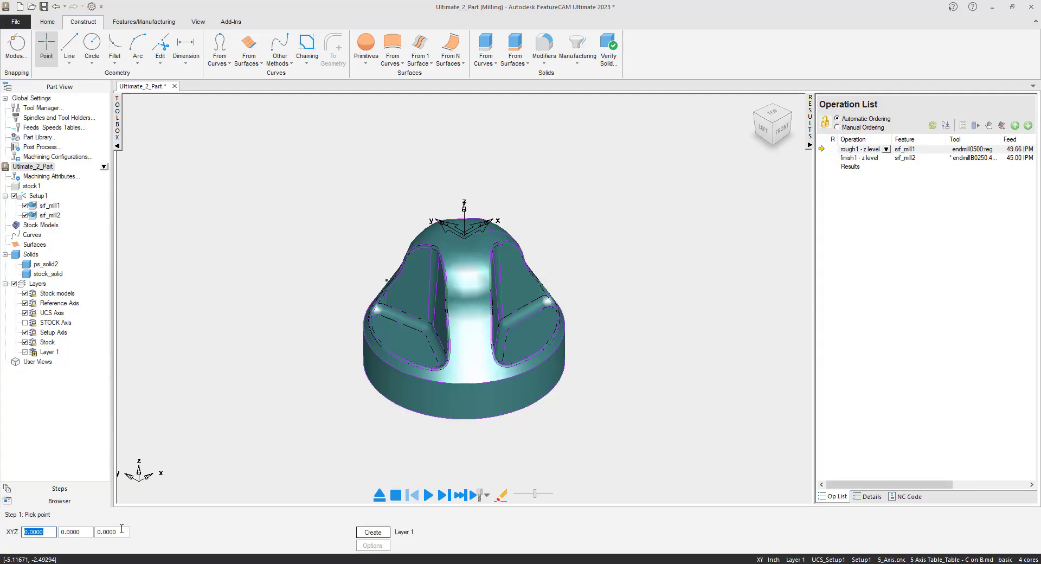
pyautogui.click(122, 530)
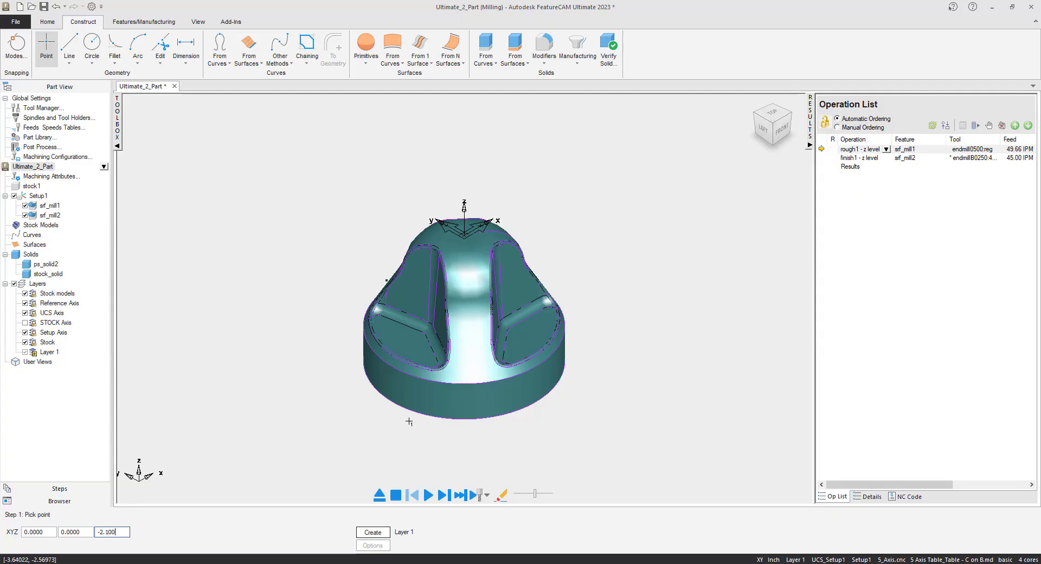
pyautogui.moveTo(387, 441); pyautogui.dragTo(417, 338, button='middle')
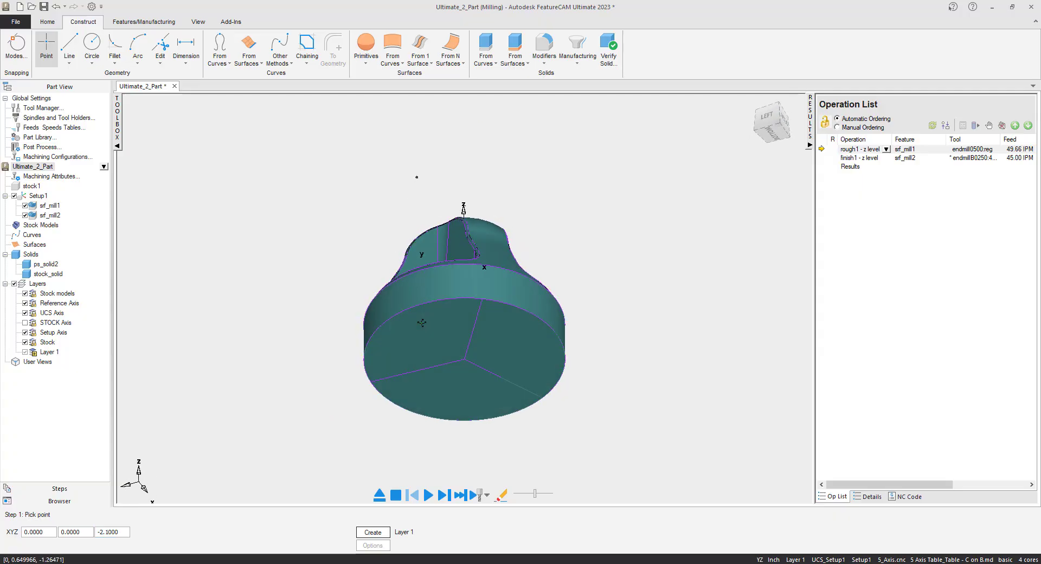
pyautogui.click(361, 534)
# Step: Inspect the centre of the part's underside where the new point lies and leave point creation
pyautogui.scroll(5, 454, 365)
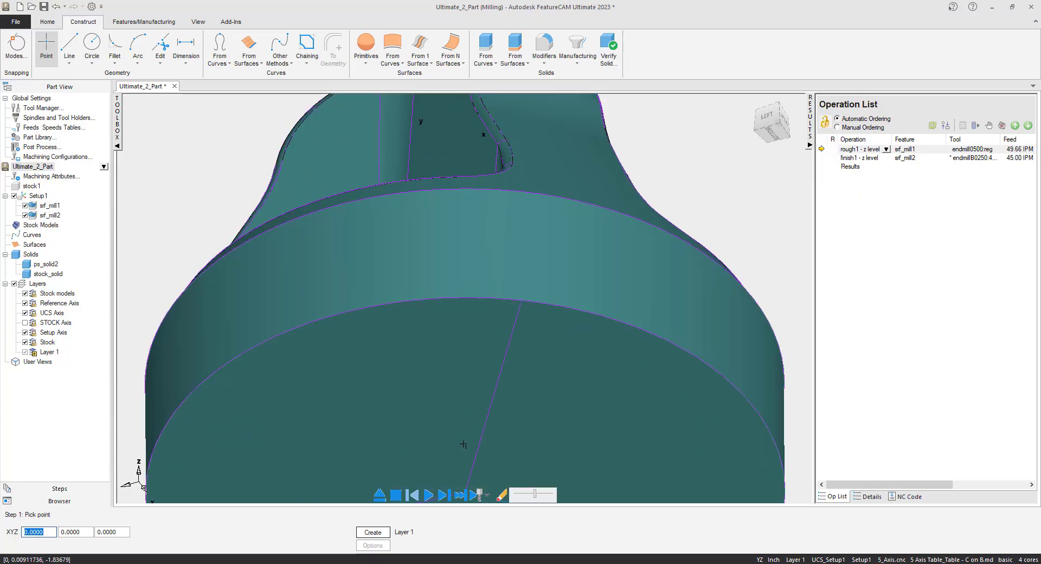
pyautogui.scroll(3, 488, 373)
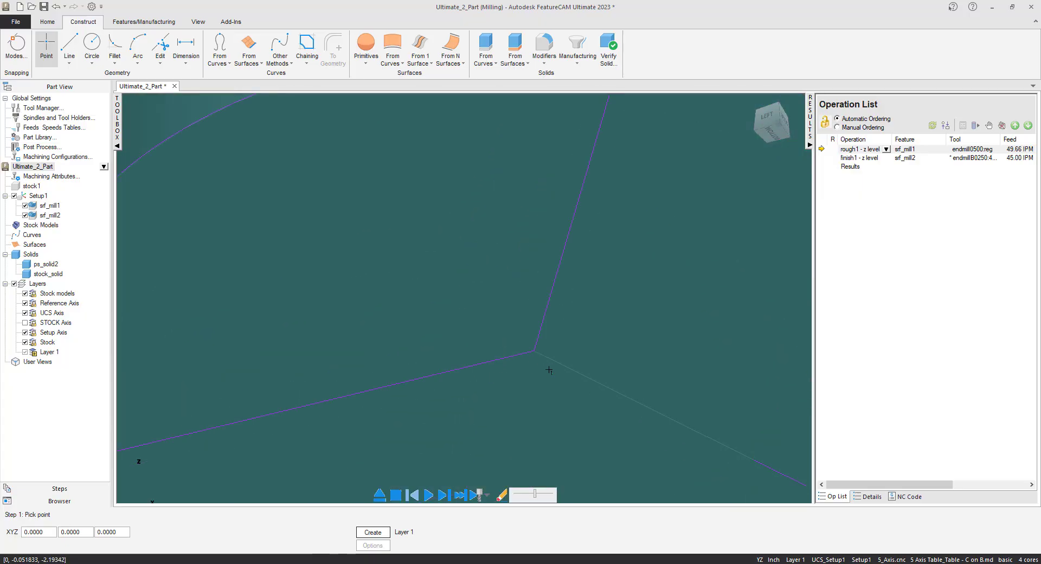
pyautogui.scroll(-6, 521, 352)
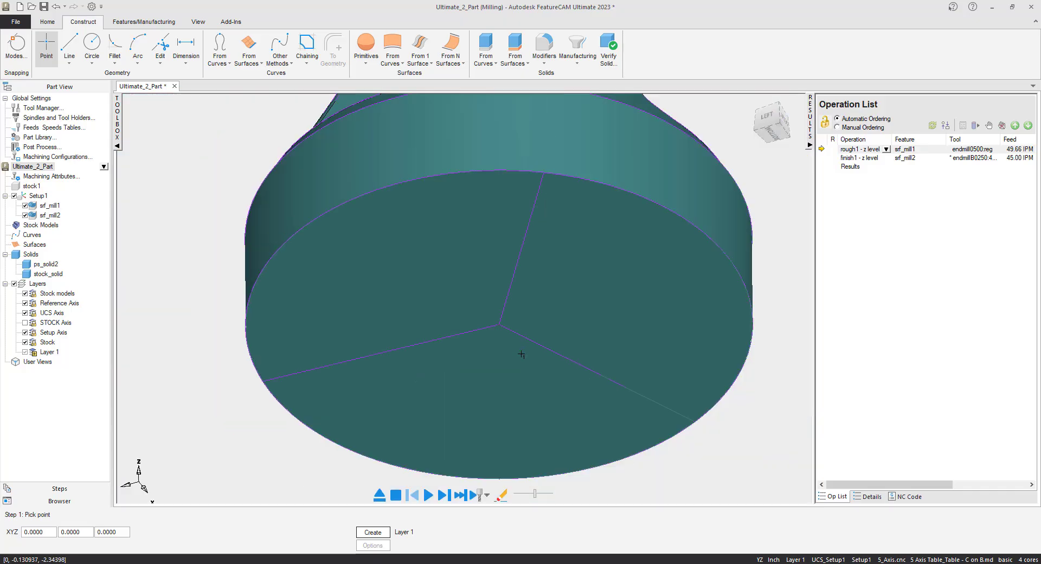
pyautogui.moveTo(515, 210); pyautogui.dragTo(488, 278, button='middle')
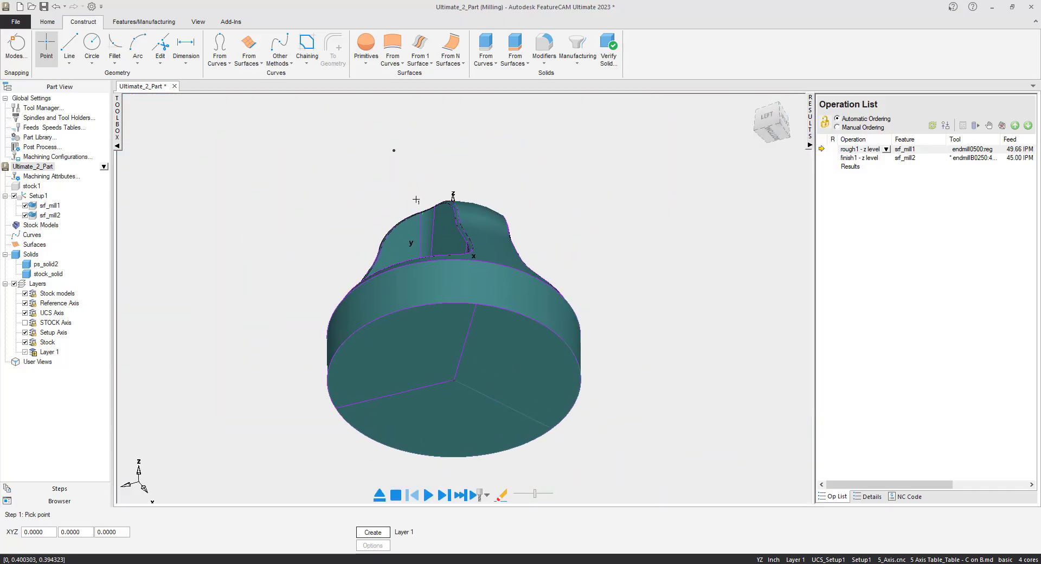
pyautogui.click(393, 150)
pyautogui.press('Escape')
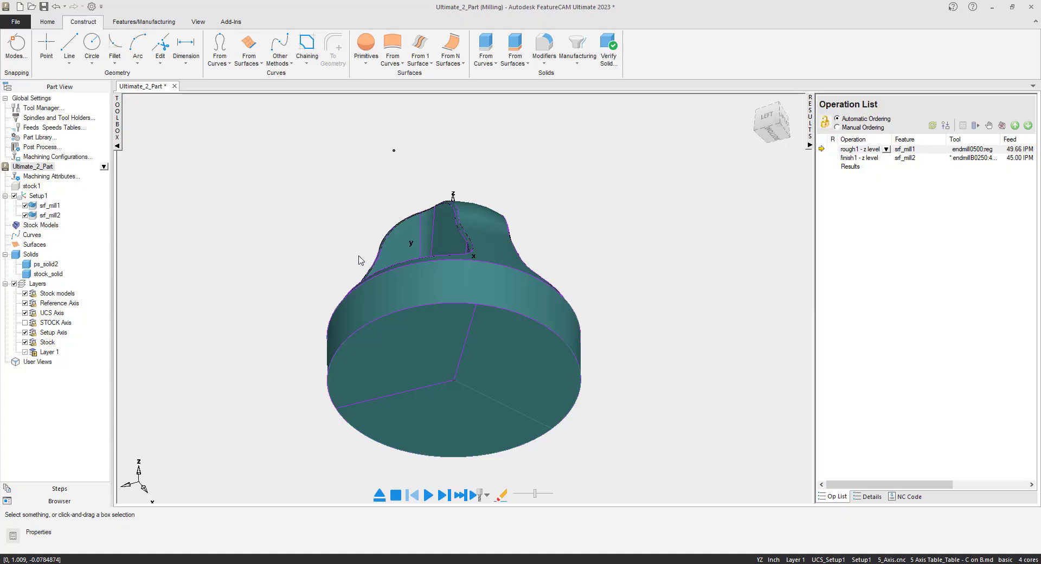
# Step: Set the multi-axis tool axis of srf_mill2's Z level operation to To point using pt3 and accept the feature properties
pyautogui.rightClick(49, 215)
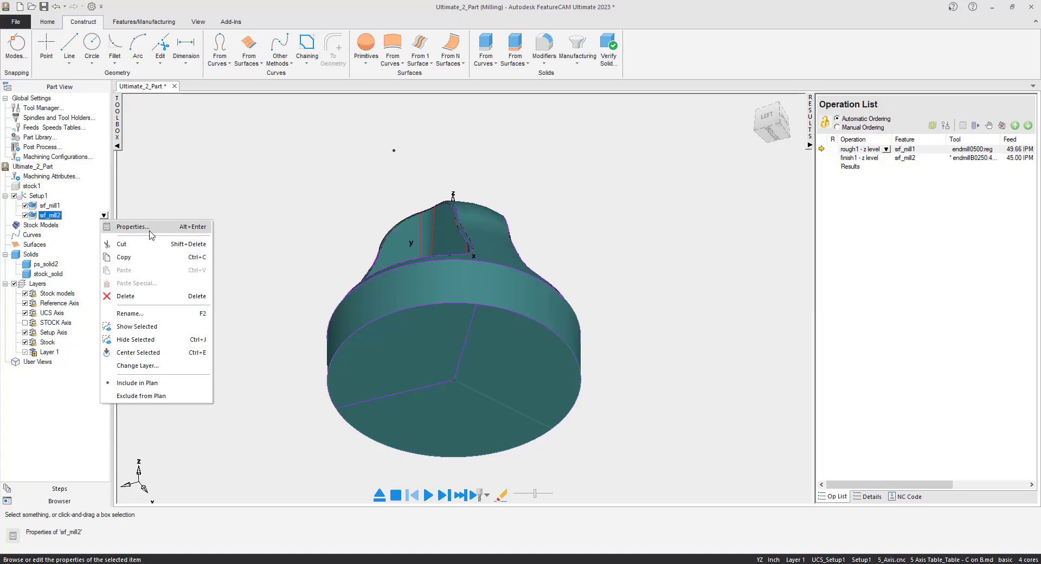
pyautogui.click(132, 227)
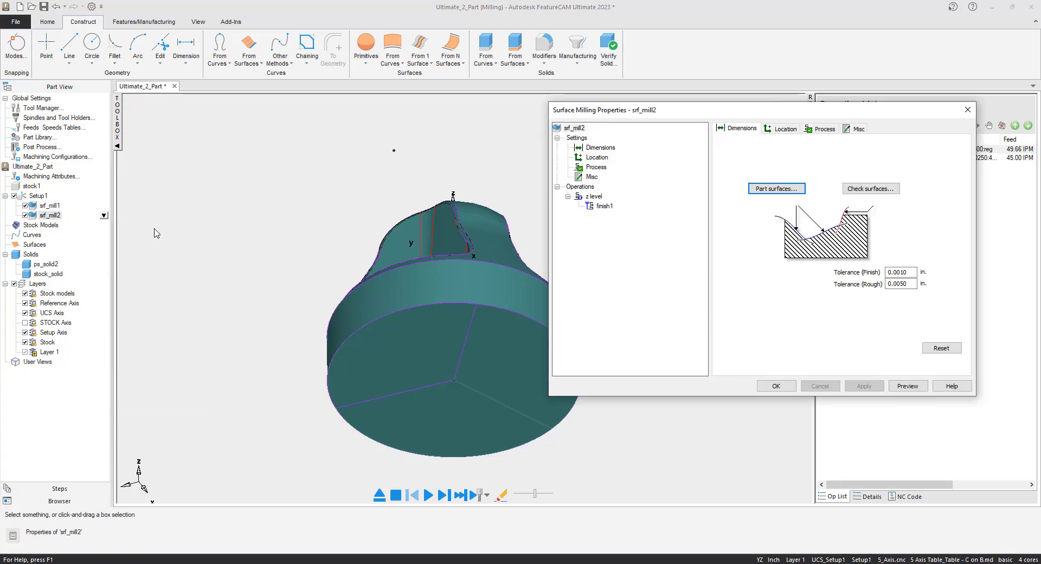
pyautogui.click(588, 197)
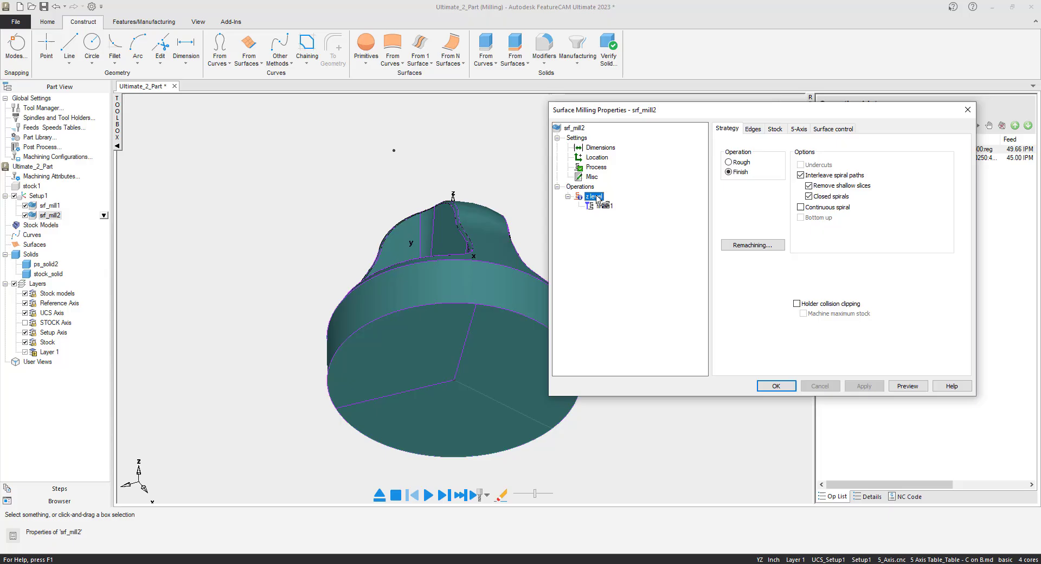
pyautogui.click(801, 131)
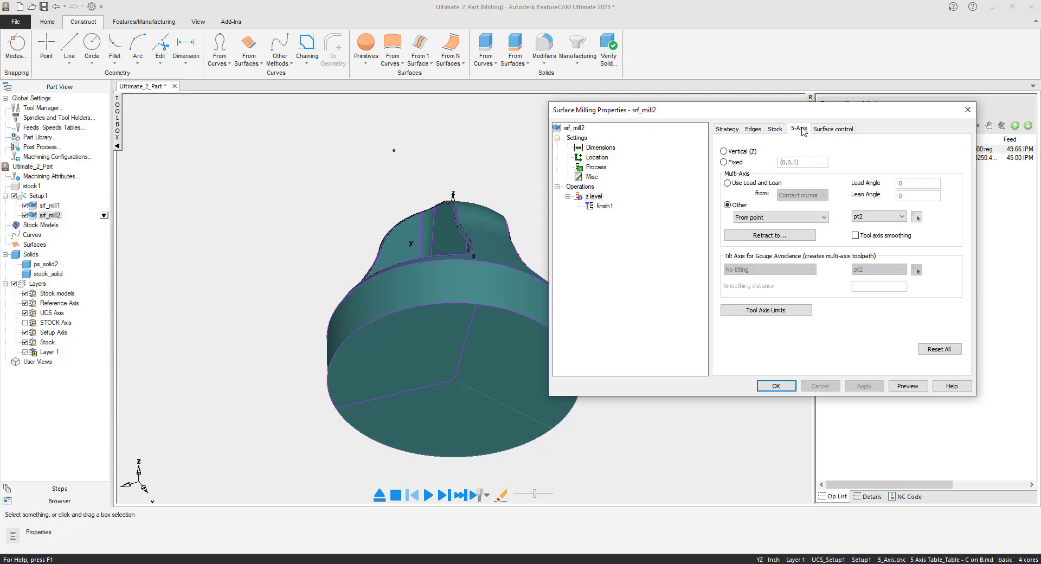
pyautogui.click(823, 219)
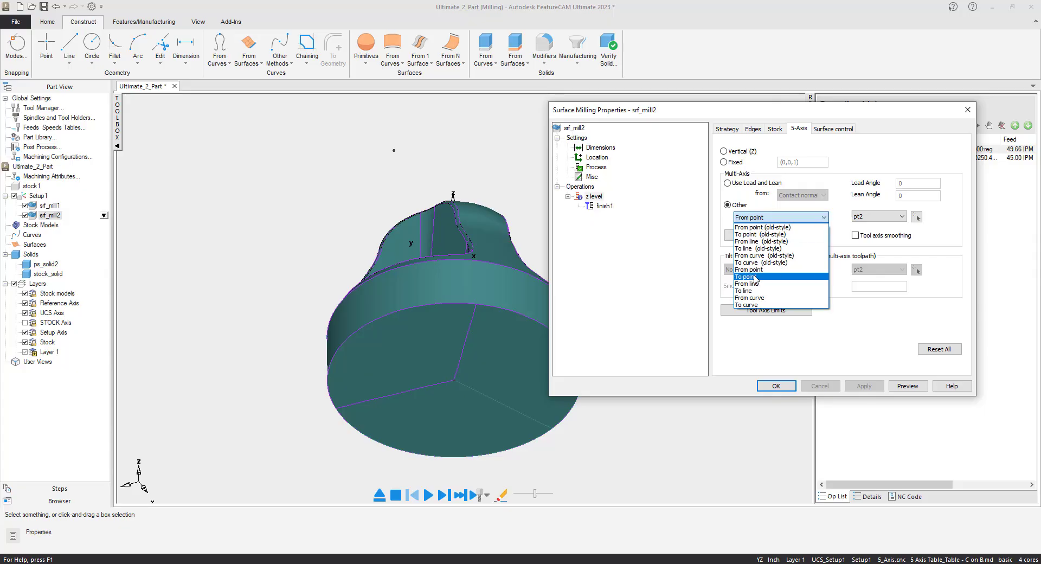
pyautogui.click(754, 278)
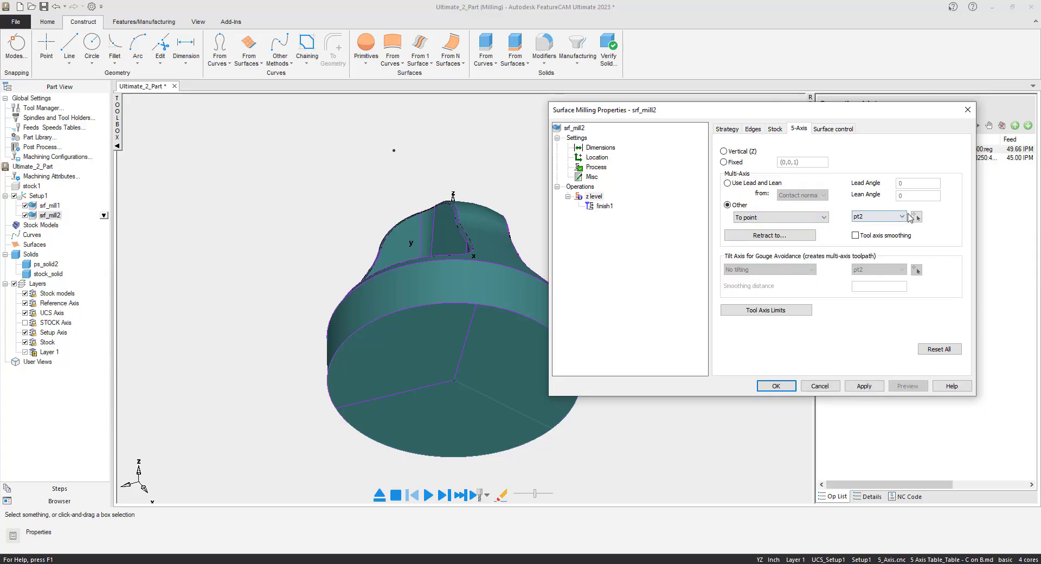
pyautogui.click(903, 218)
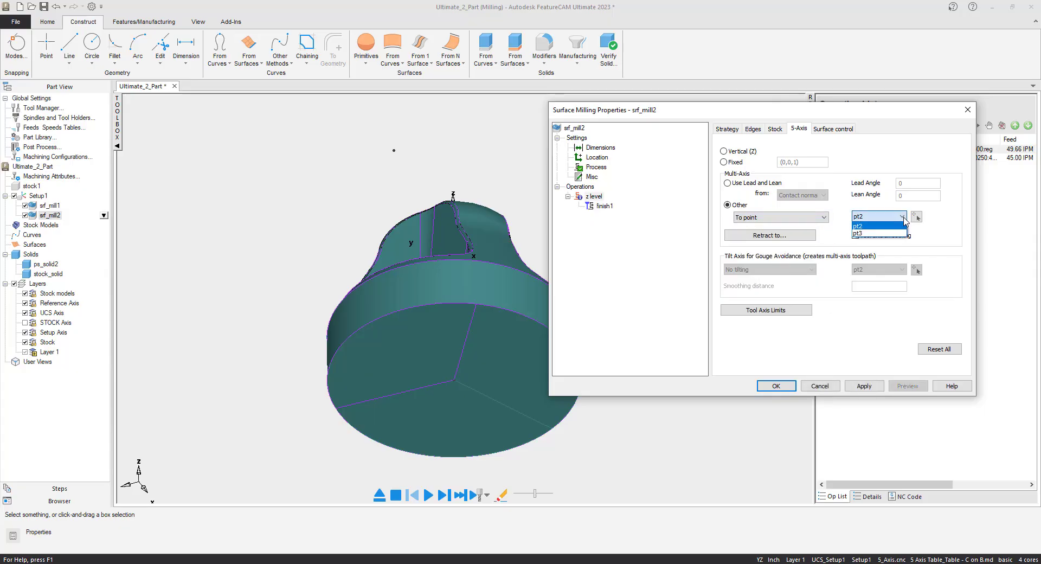
pyautogui.click(871, 235)
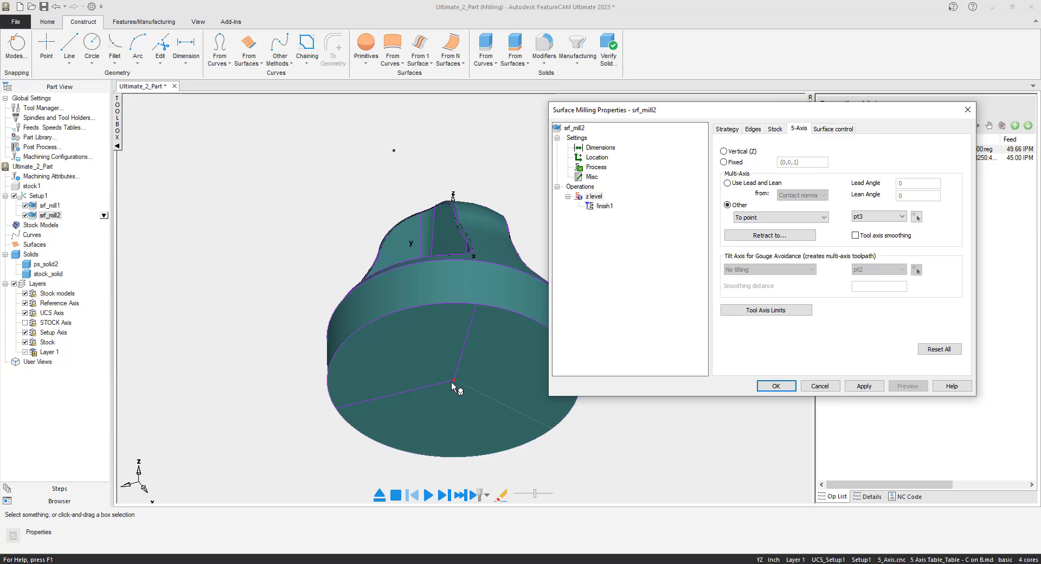
pyautogui.click(862, 386)
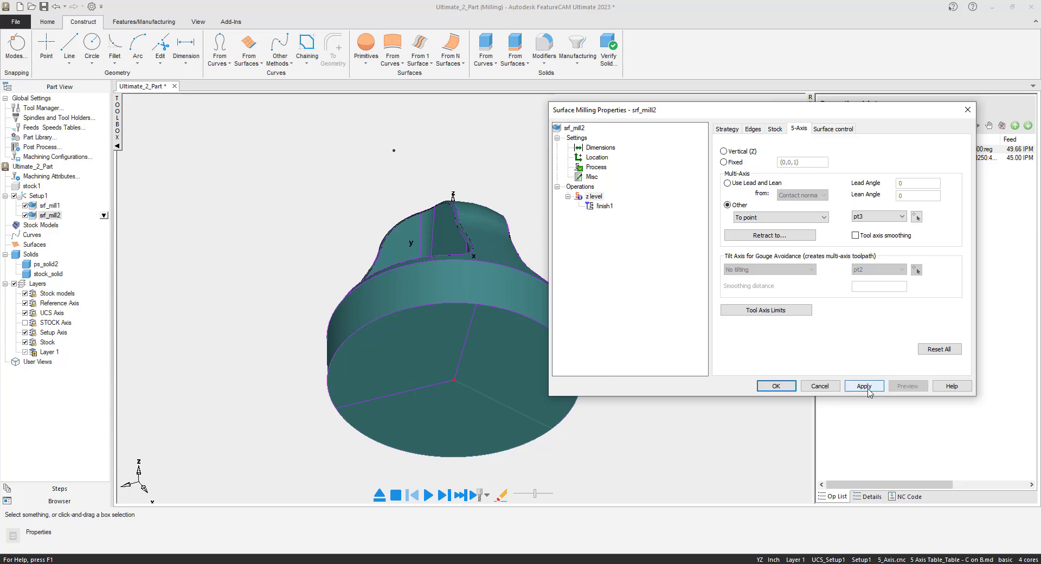
pyautogui.click(776, 386)
# Step: Simulate the roughing and finishing with the To point tool axis, watching the tool's tilt and holder clearance in the pocket
pyautogui.moveTo(644, 255); pyautogui.dragTo(551, 356, button='middle')
pyautogui.scroll(-5, 551, 357)
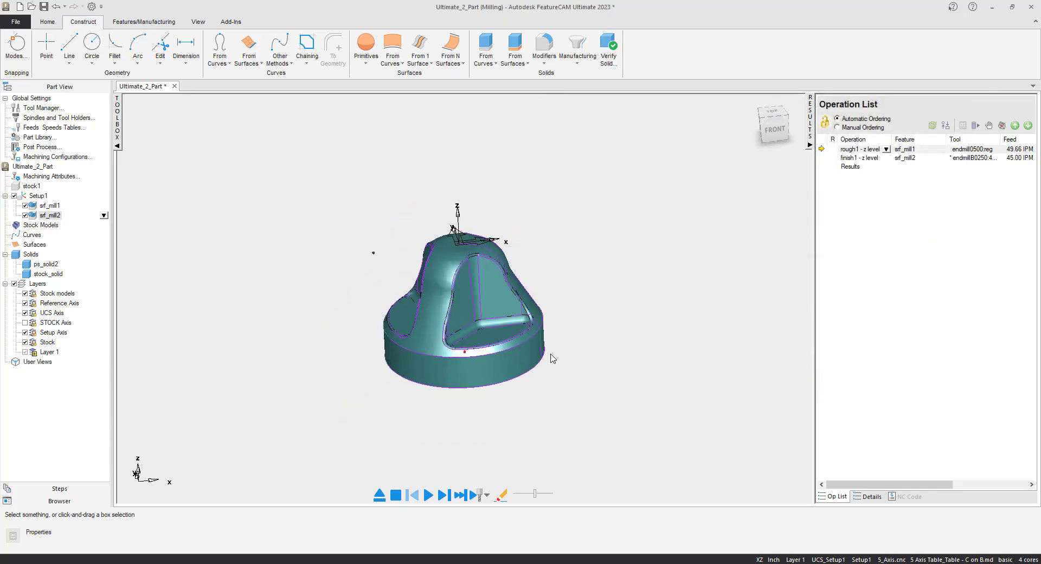
pyautogui.click(760, 123)
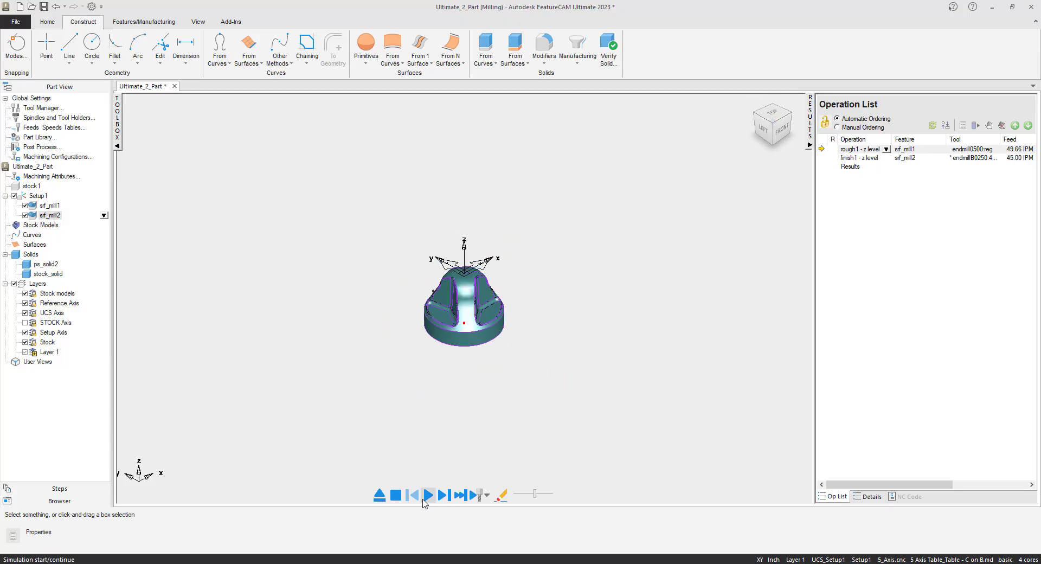
pyautogui.click(427, 495)
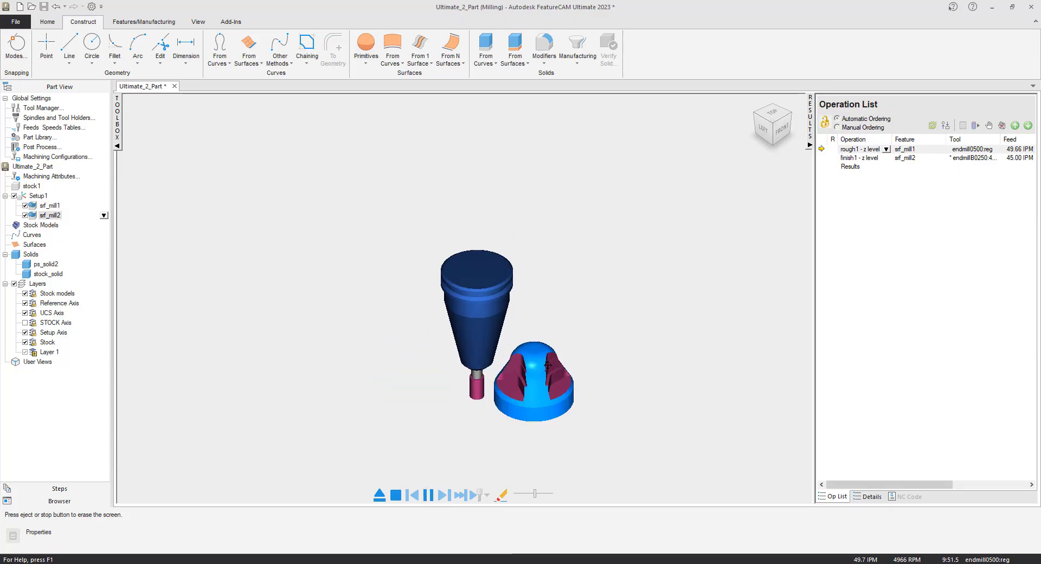
pyautogui.moveTo(499, 377); pyautogui.dragTo(407, 368, button='middle')
pyautogui.scroll(4, 362, 295)
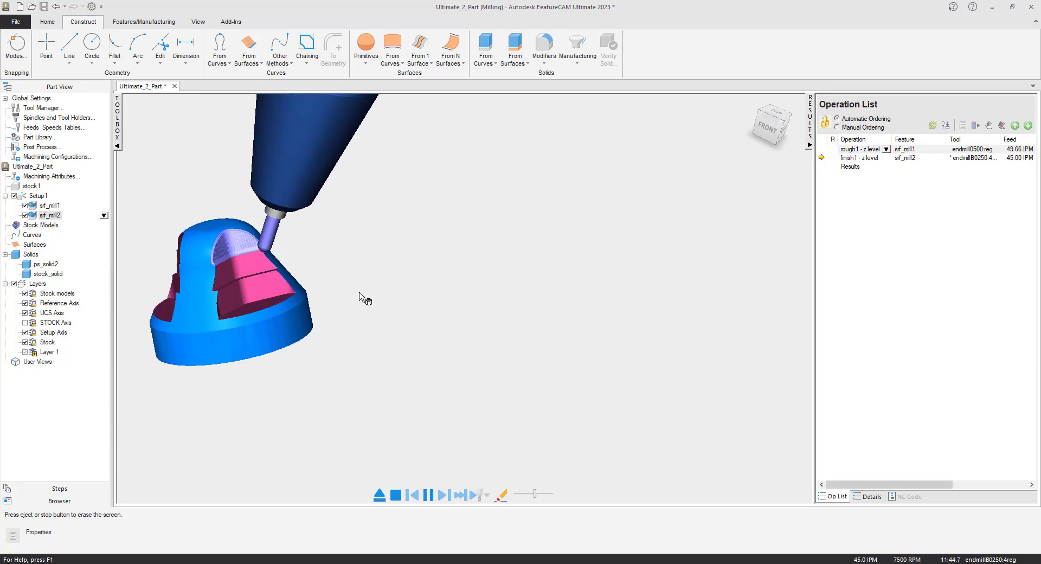
pyautogui.keyDown('shift'); pyautogui.moveTo(365, 274); pyautogui.dragTo(447, 312, button='middle'); pyautogui.keyUp('shift')
pyautogui.scroll(3, 437, 317)
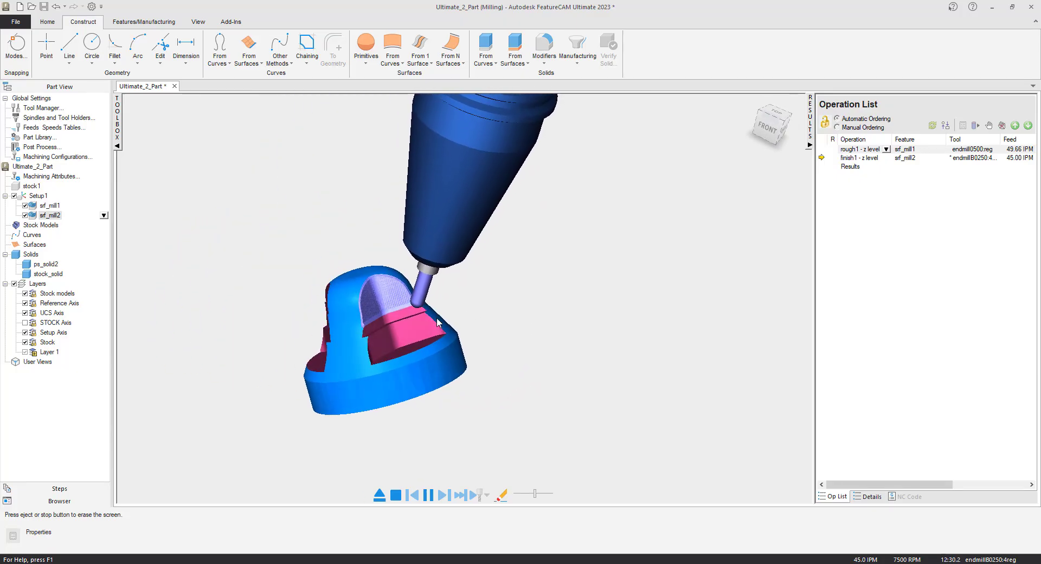
pyautogui.moveTo(437, 350); pyautogui.dragTo(552, 398, button='middle')
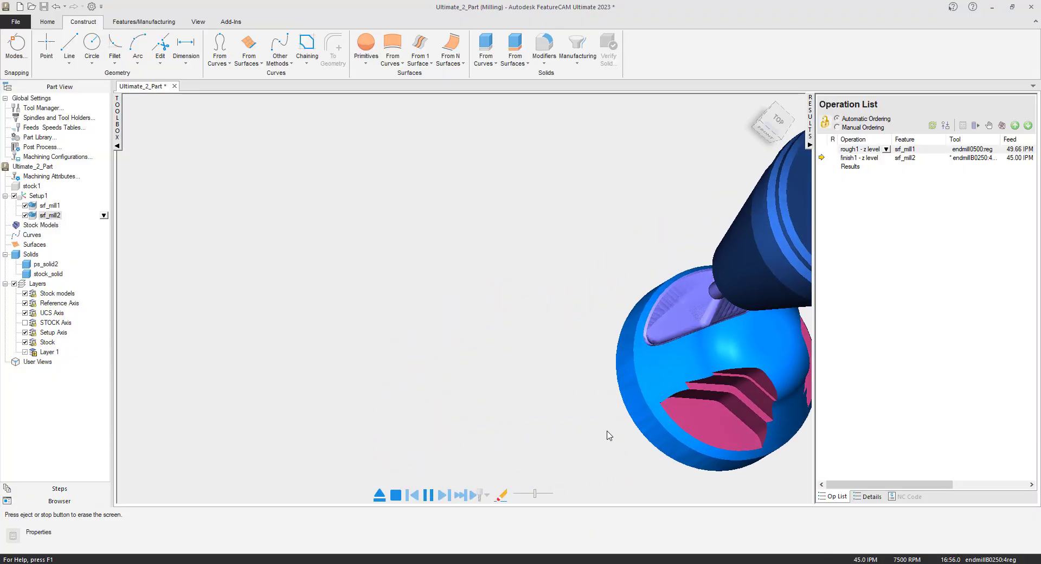
pyautogui.moveTo(436, 386); pyautogui.dragTo(671, 353, button='middle')
# Step: Examine the simulated pocket finish and the base of the part from several sides, and close the simulation
pyautogui.scroll(5, 496, 373)
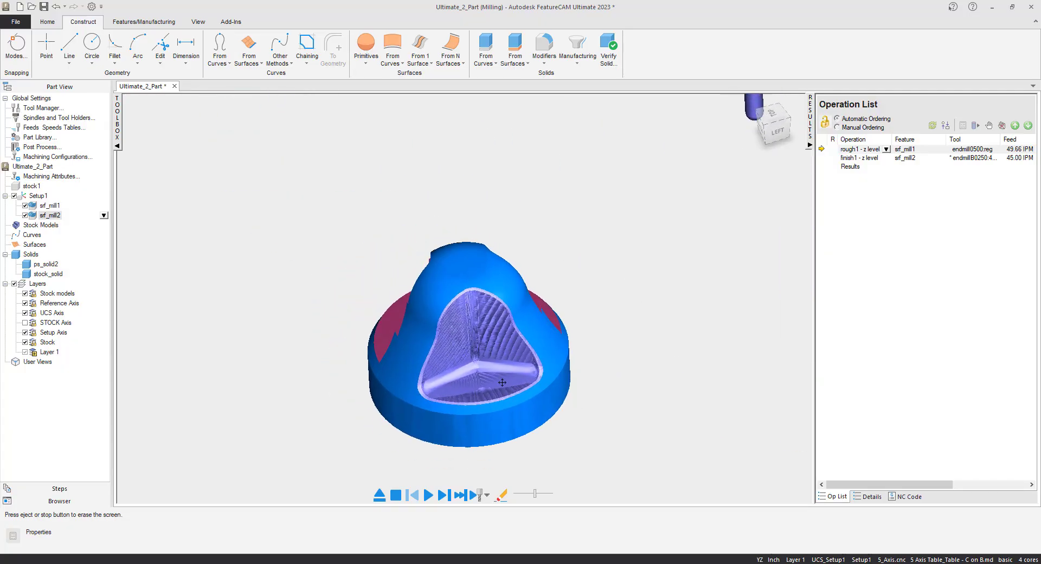
pyautogui.scroll(-4, 495, 369)
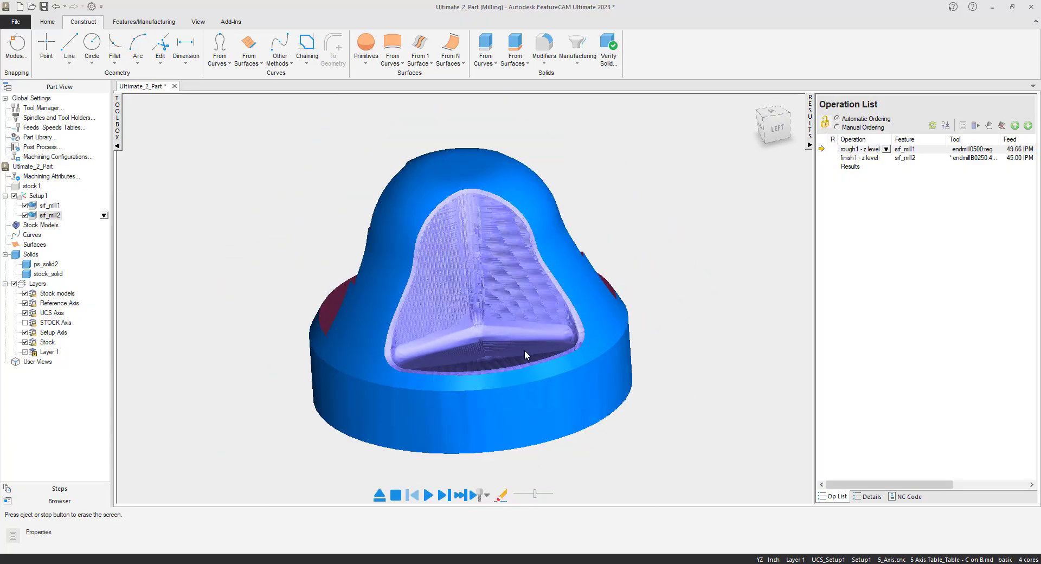
pyautogui.moveTo(445, 345); pyautogui.dragTo(550, 261, button='middle')
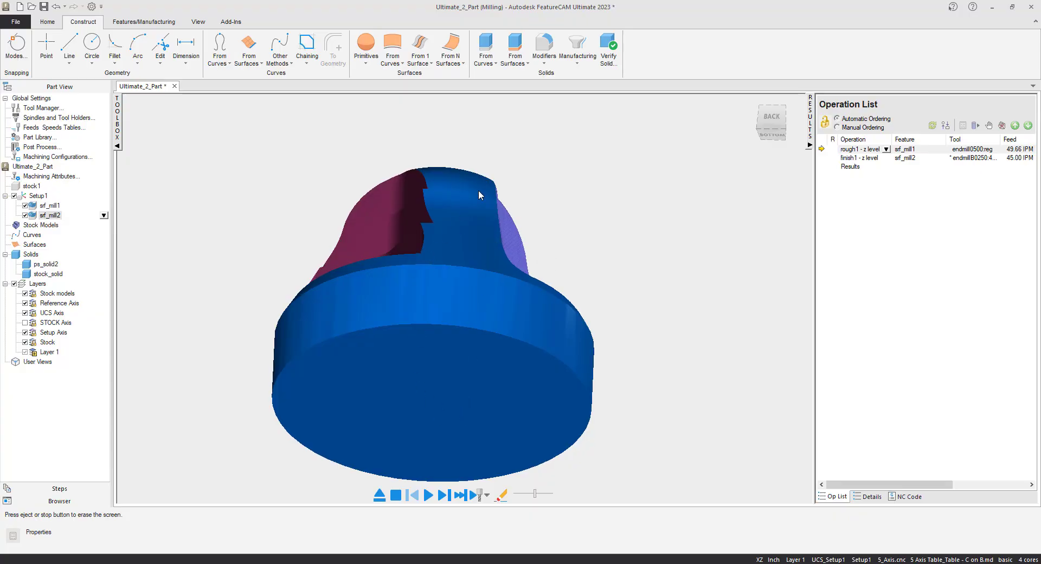
pyautogui.moveTo(478, 194); pyautogui.dragTo(514, 328, button='middle')
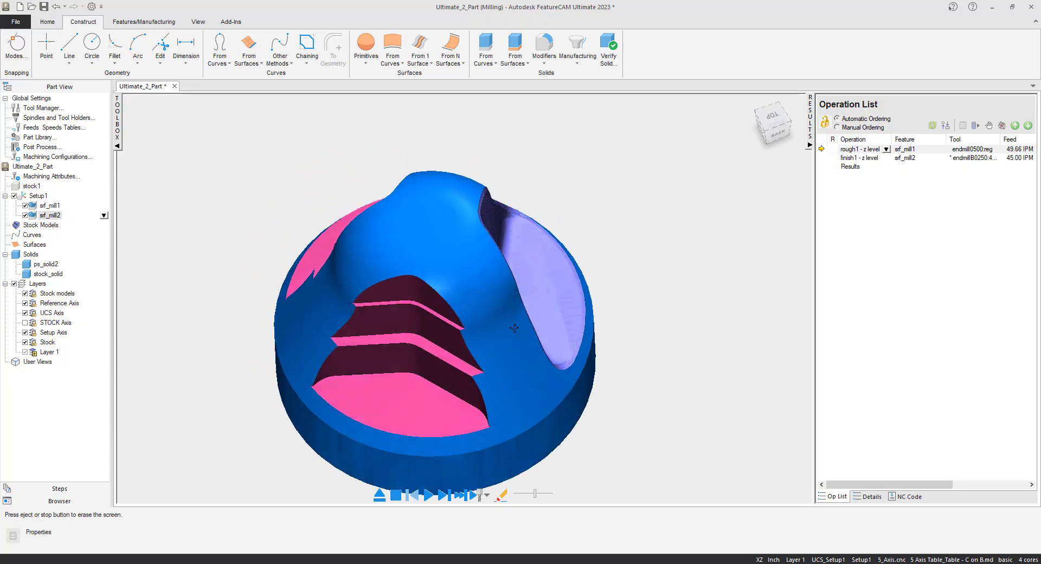
pyautogui.click(379, 495)
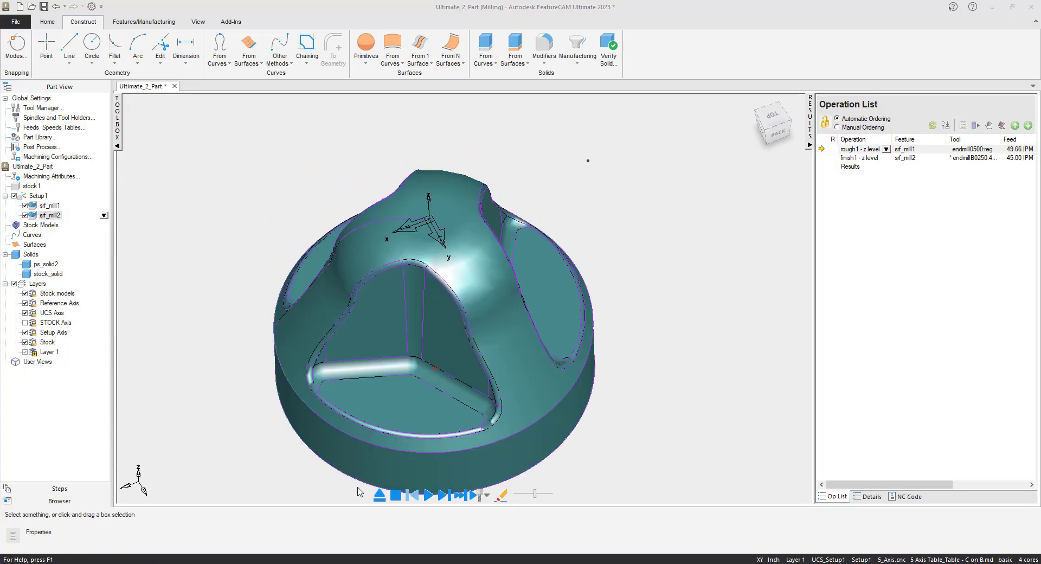
# Step: Open the part surfaces selection in the properties of the srf_mill2 feature, with the unmachined pockets in view
pyautogui.click(48, 216)
pyautogui.rightClick(48, 217)
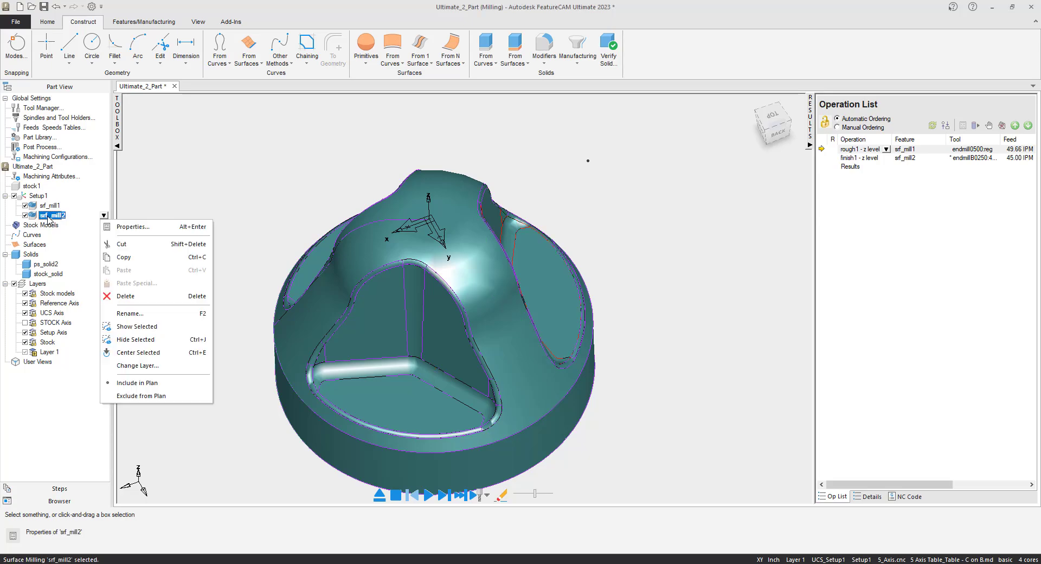
pyautogui.click(135, 226)
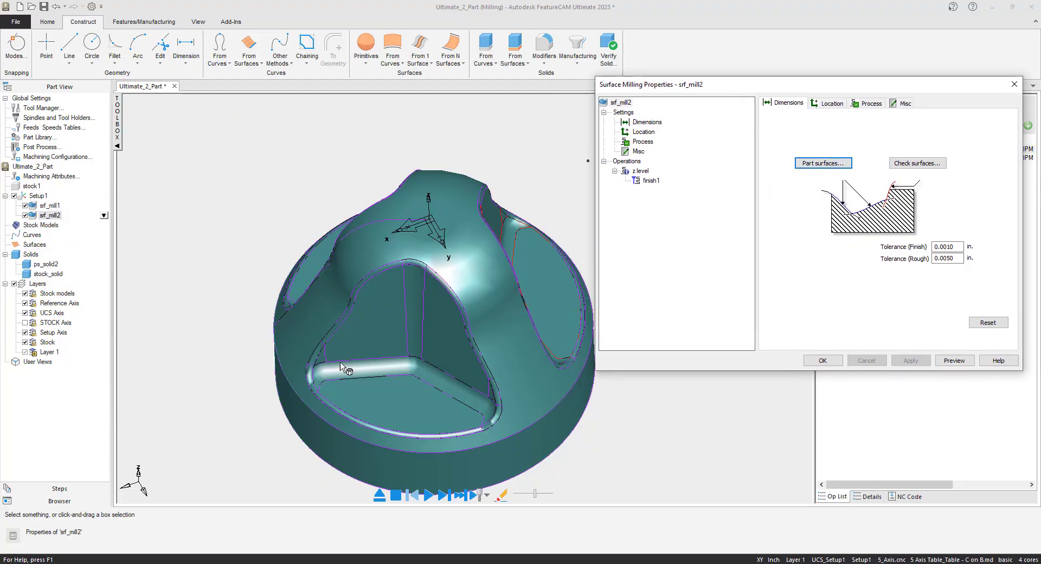
pyautogui.moveTo(407, 353); pyautogui.dragTo(497, 392, button='middle')
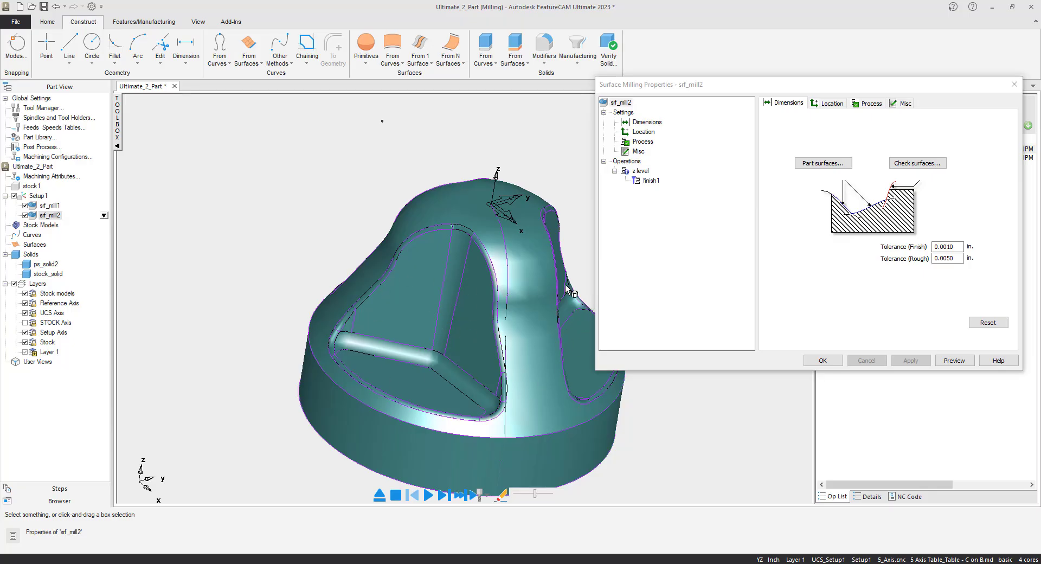
pyautogui.moveTo(539, 317); pyautogui.dragTo(520, 272, button='middle')
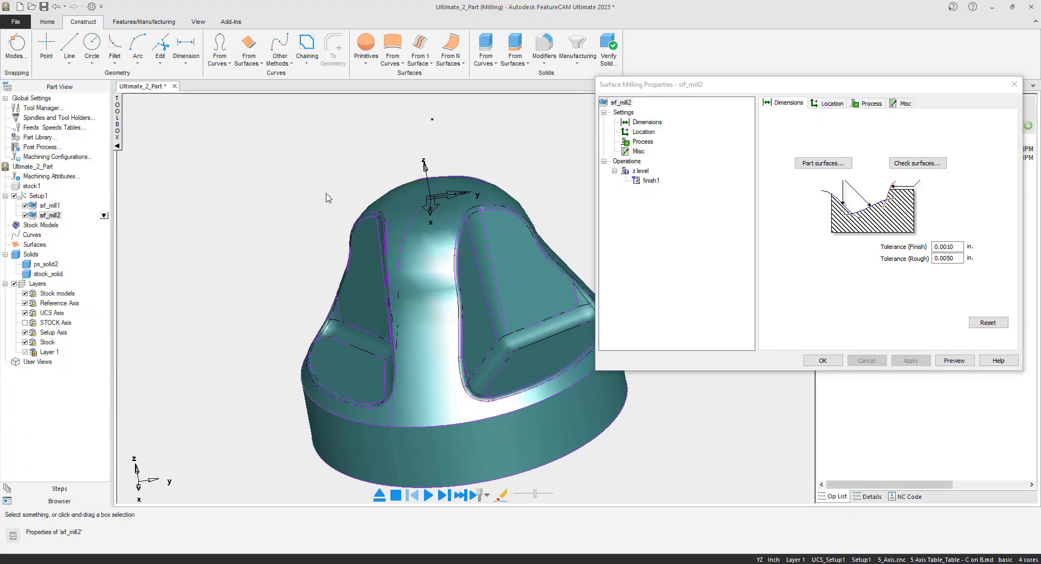
pyautogui.click(808, 165)
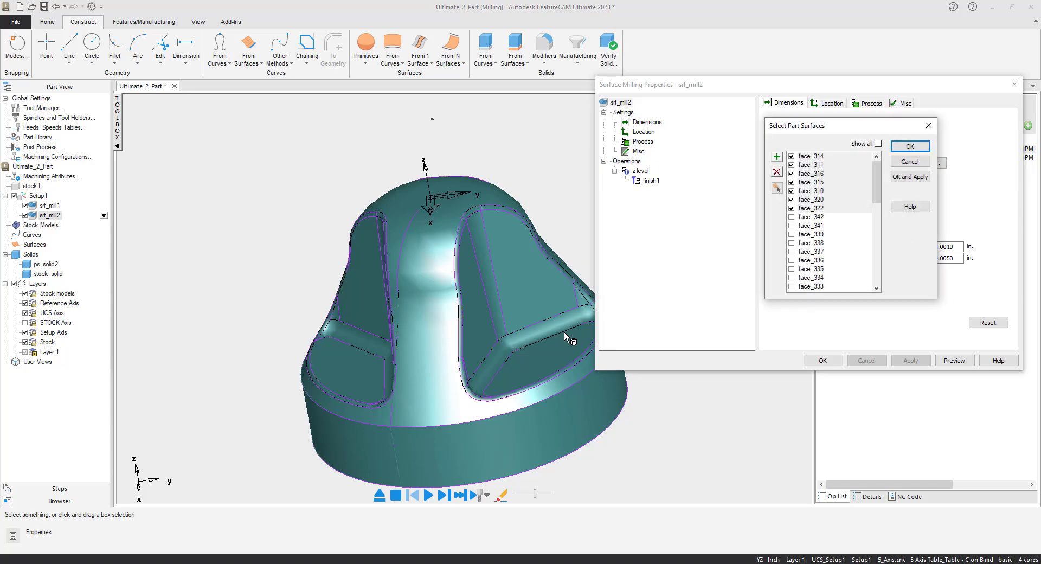
# Step: Add the wall, fillet and floor faces of the other two pockets to srf_mill2's part surfaces and accept the feature properties
pyautogui.click(582, 302)
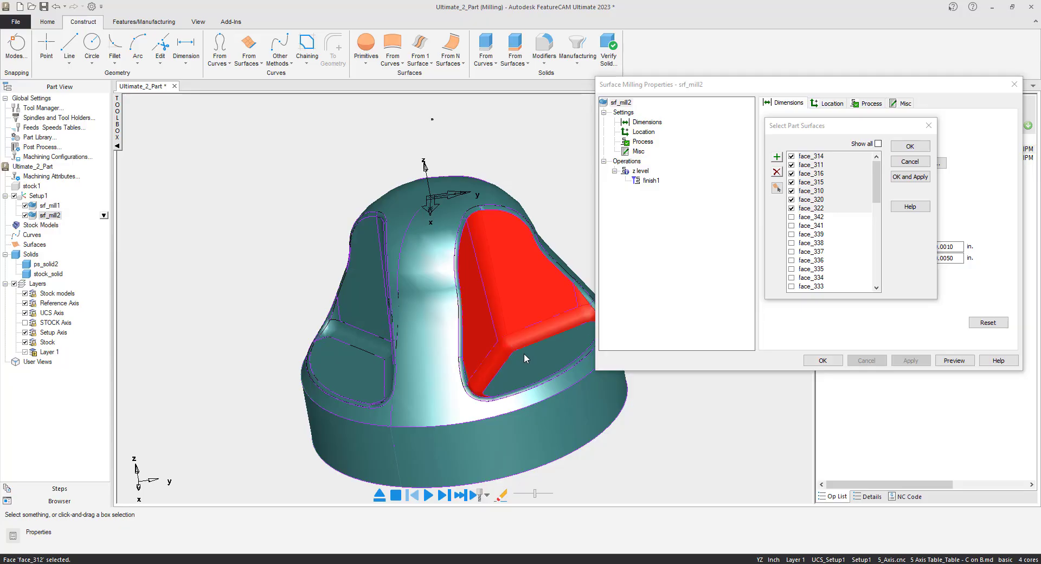
pyautogui.moveTo(524, 353); pyautogui.dragTo(585, 324, button='middle')
pyautogui.keyDown('shift'); pyautogui.click(375, 403); pyautogui.keyUp('shift')
pyautogui.keyDown('shift'); pyautogui.click(472, 293); pyautogui.keyUp('shift')
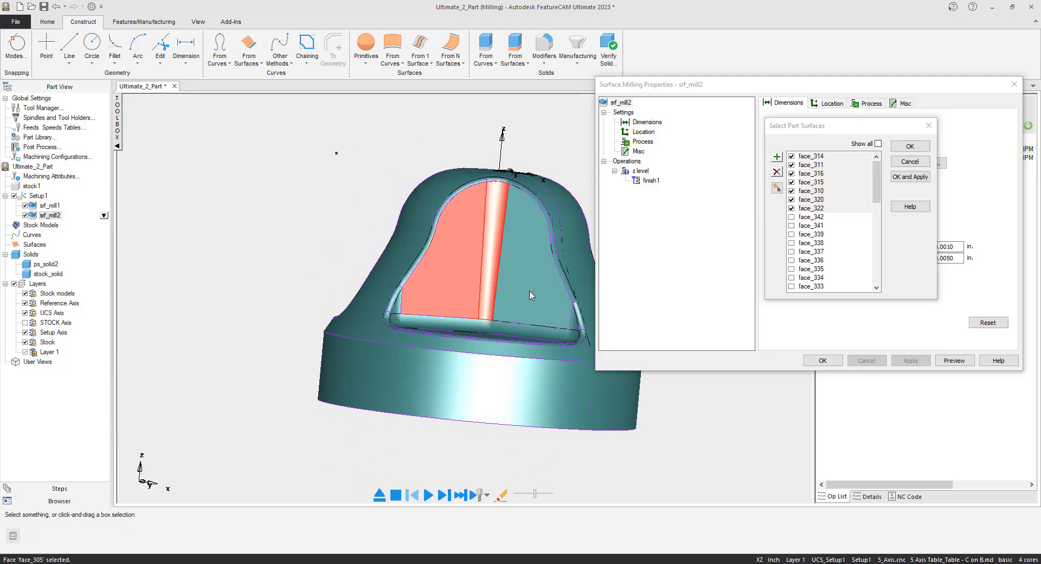
pyautogui.keyDown('shift'); pyautogui.click(570, 322); pyautogui.keyUp('shift')
pyautogui.moveTo(574, 324); pyautogui.dragTo(381, 347, button='middle')
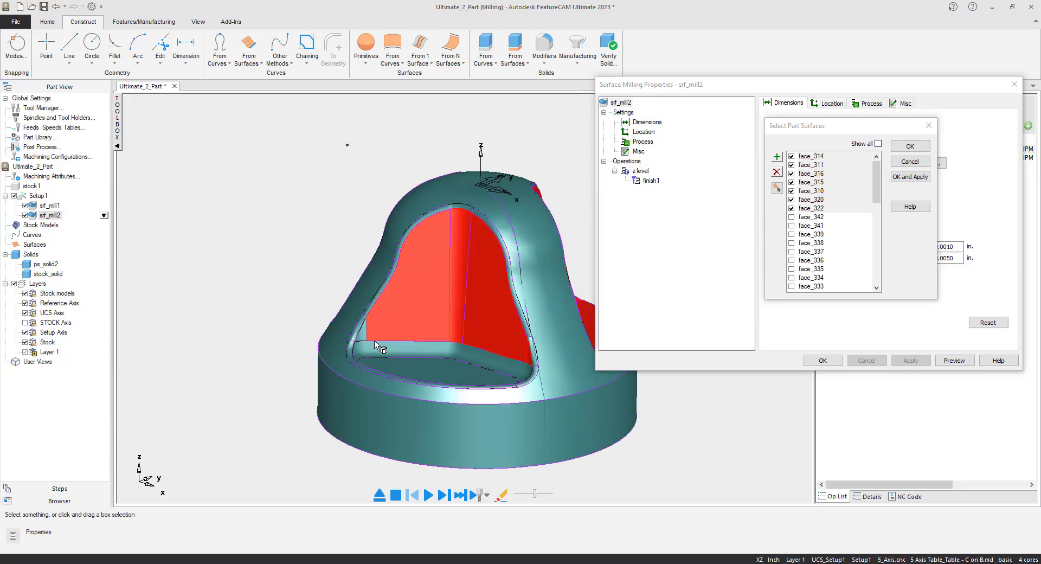
pyautogui.keyDown('shift'); pyautogui.click(363, 336); pyautogui.keyUp('shift')
pyautogui.keyDown('shift'); pyautogui.click(396, 366); pyautogui.keyUp('shift')
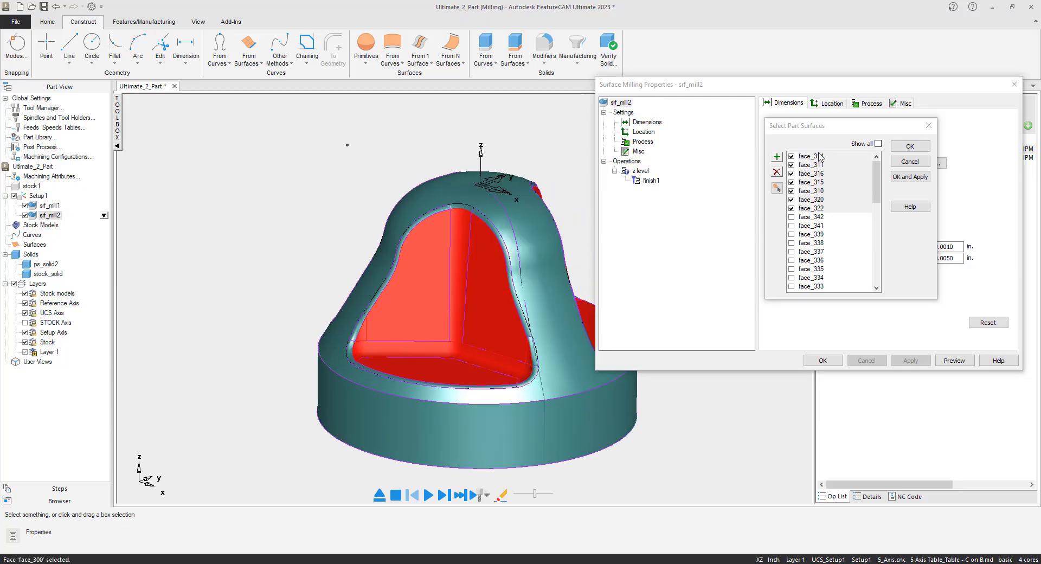
pyautogui.click(777, 158)
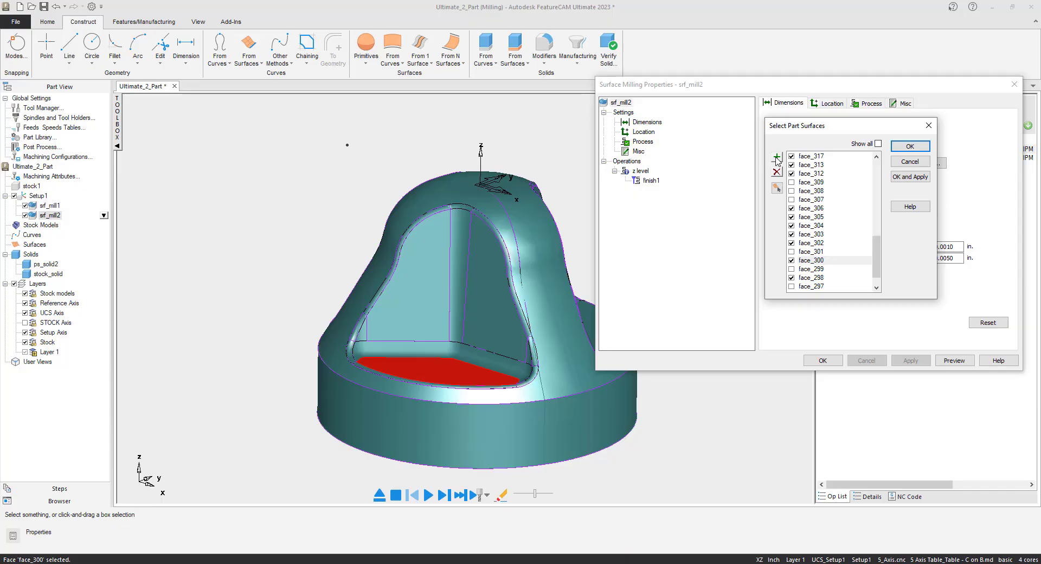
pyautogui.click(903, 179)
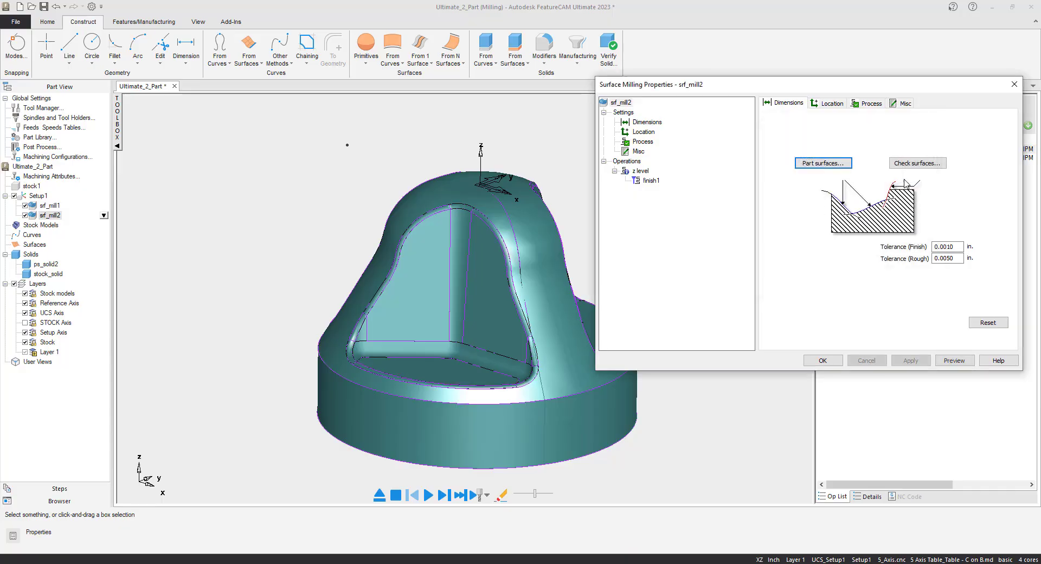
pyautogui.click(823, 360)
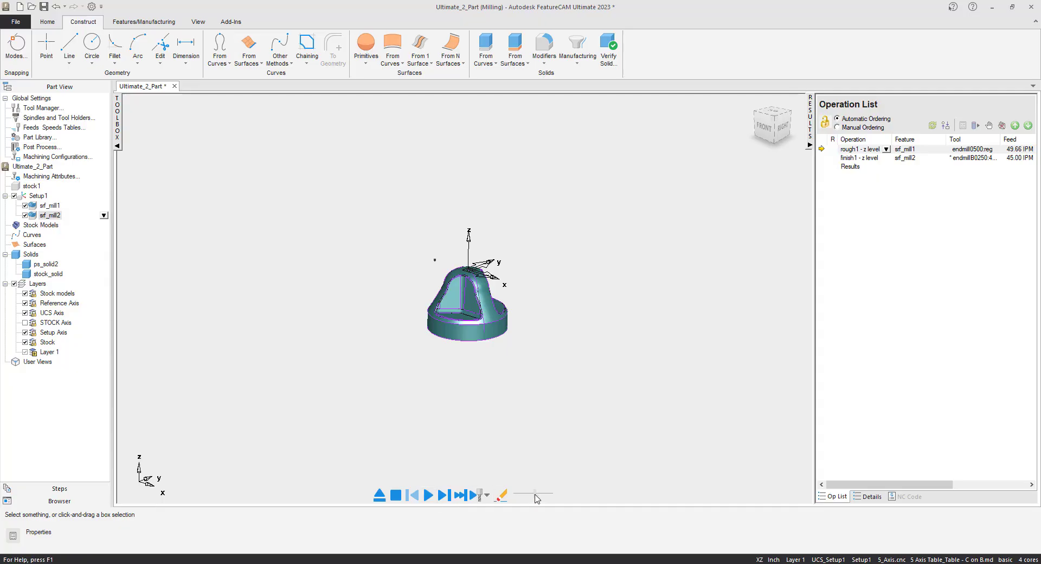
# Step: Simulate the roughing and finishing at a higher playback speed and examine the finished pockets from several sides
pyautogui.moveTo(536, 498); pyautogui.dragTo(544, 499)
pyautogui.click(428, 495)
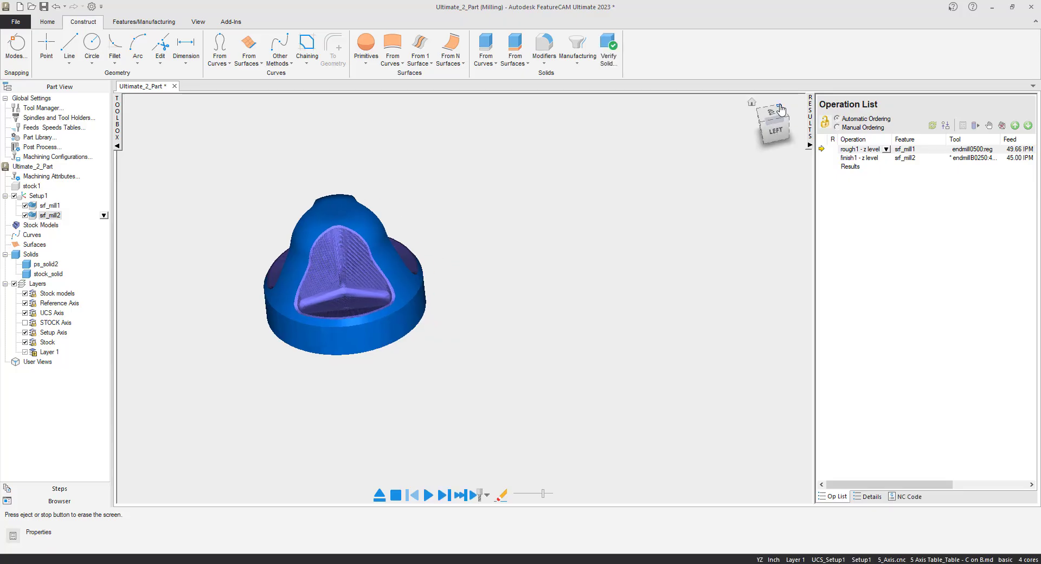
pyautogui.click(781, 110)
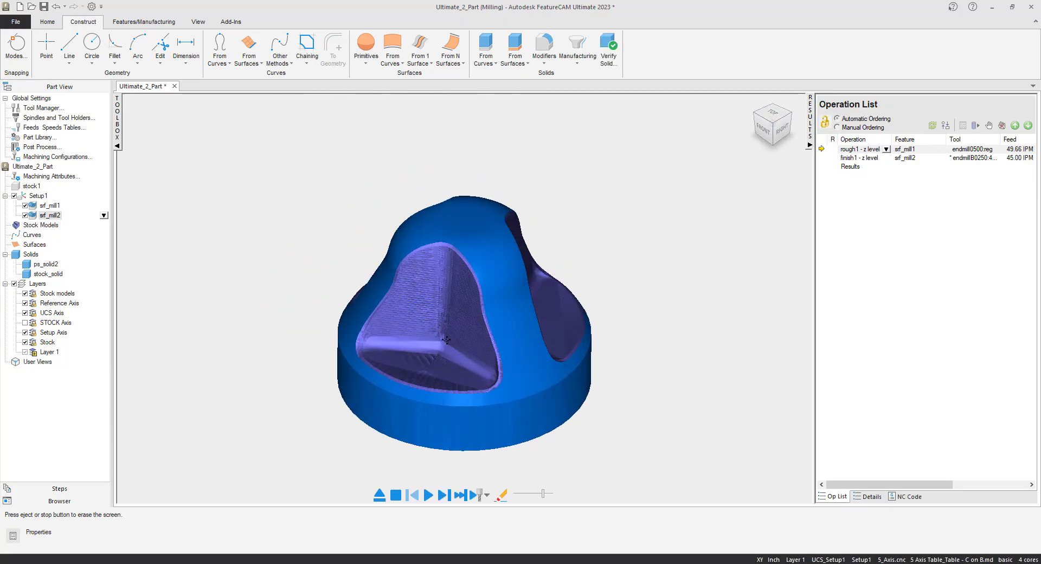
pyautogui.moveTo(446, 340)
pyautogui.mouseDown()
pyautogui.moveTo(530, 434)
pyautogui.moveTo(351, 356)
pyautogui.moveTo(466, 339)
pyautogui.mouseUp()
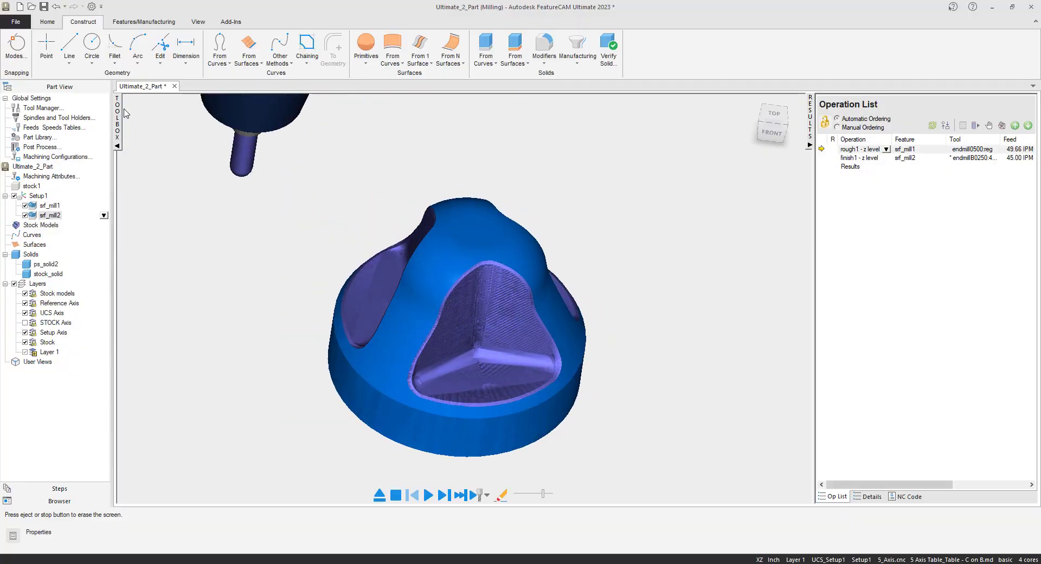
# Step: Save a copy of the document in Downloads as "Intermediate 5 axis simultaneous" in FM Documents format
pyautogui.click(17, 21)
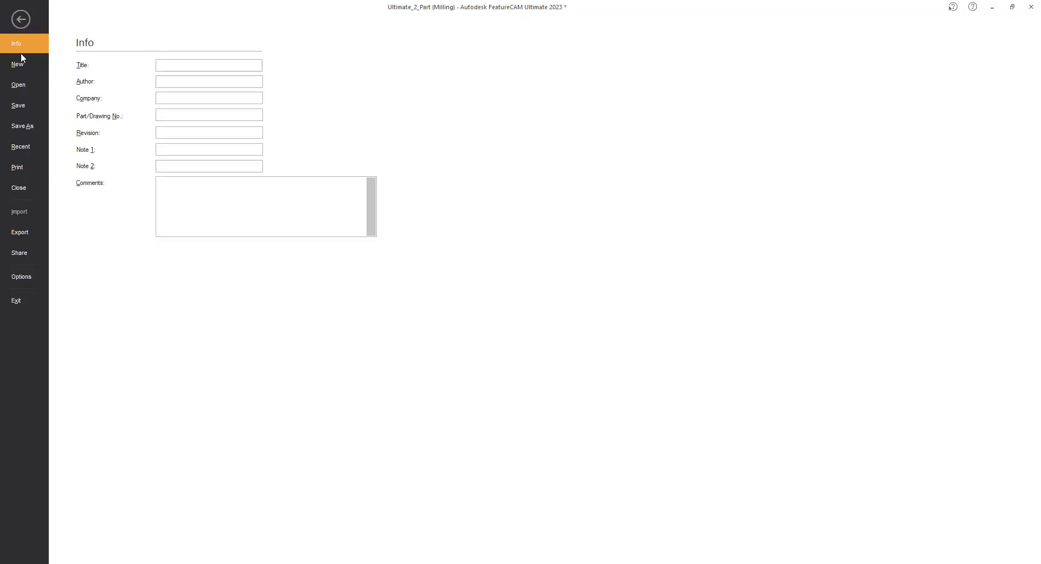
pyautogui.click(28, 126)
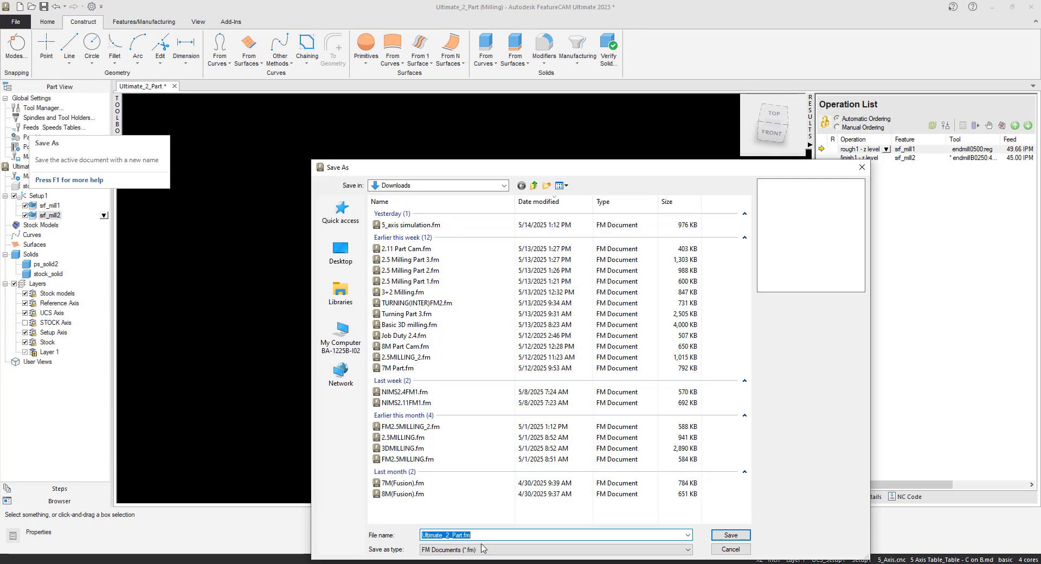
pyautogui.write('intermi')
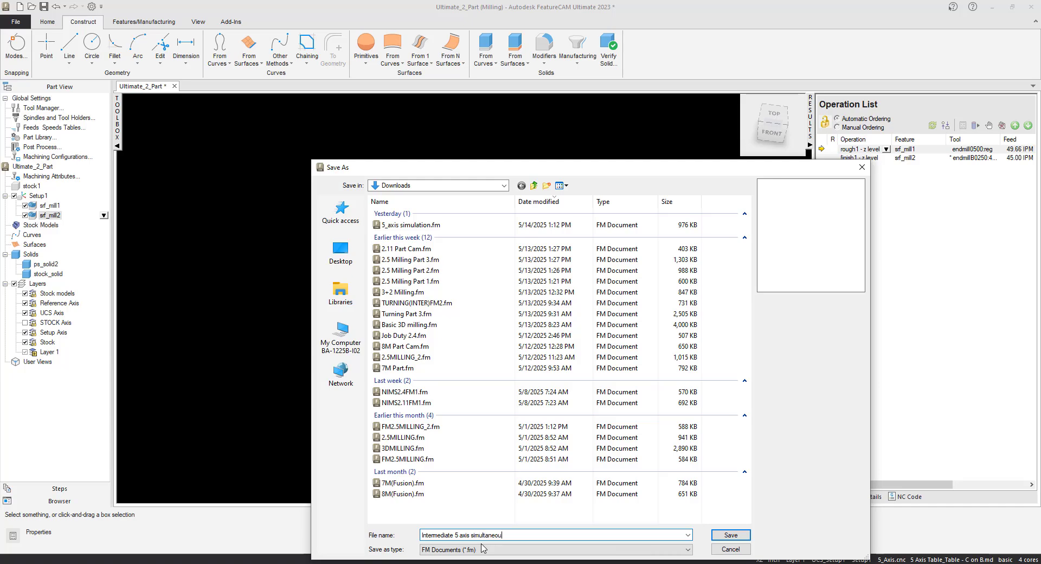
pyautogui.click(723, 537)
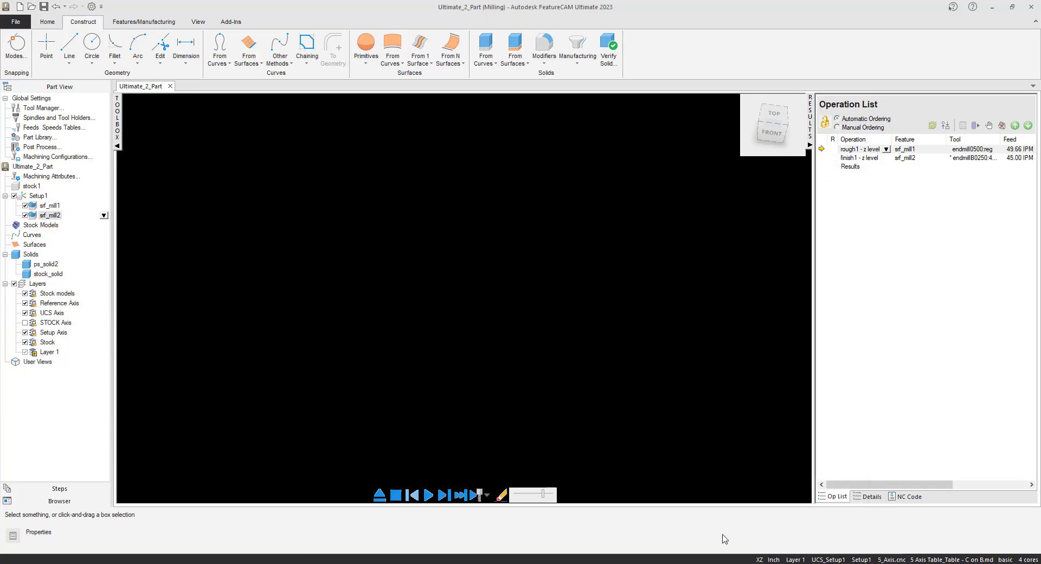
# Step: Clear the simulation and restore the display of the shaded part model
pyautogui.click(553, 322)
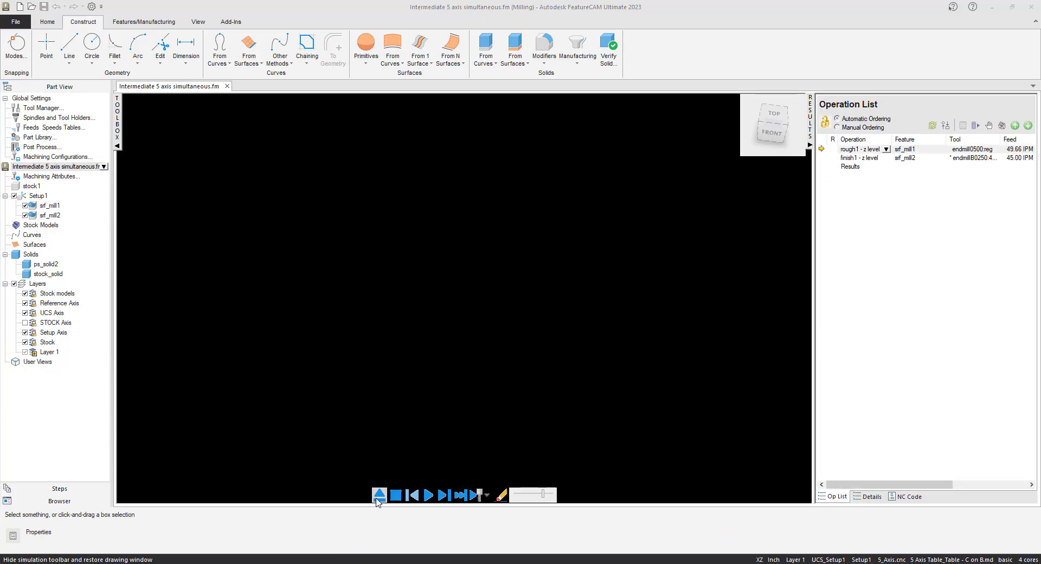
pyautogui.click(378, 496)
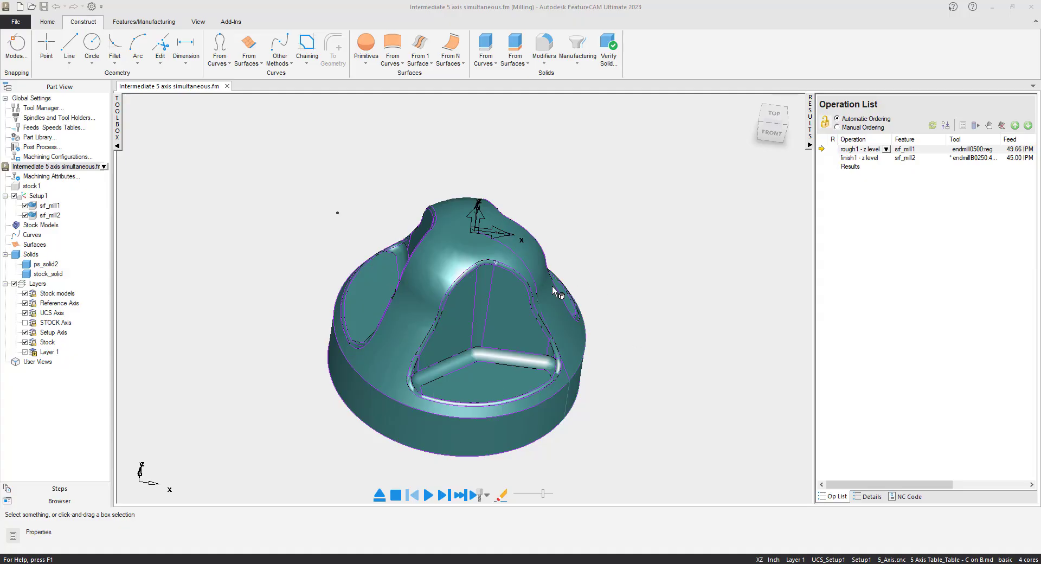
pyautogui.scroll(-2, 321, 342)
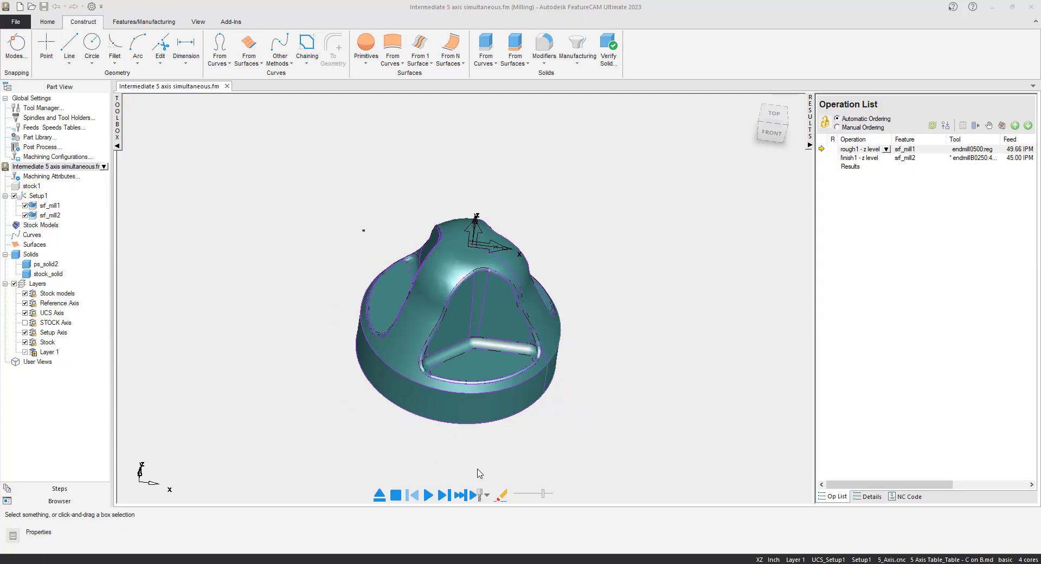